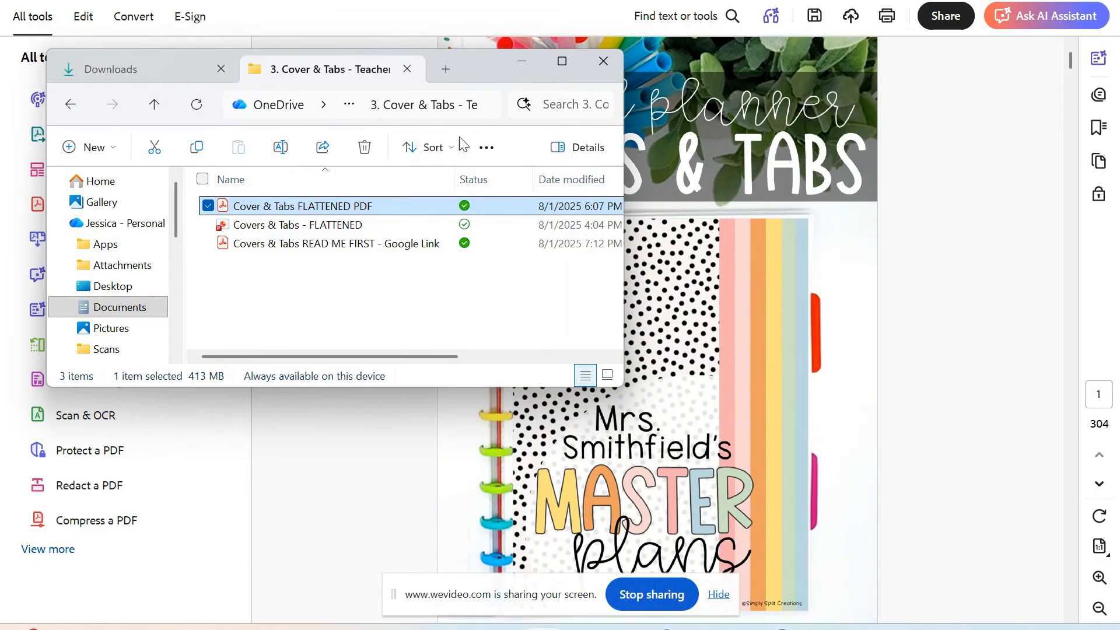
Close the file browser window and jump from the planner PDF's table of contents to the Cover Options section.
click(603, 61)
scroll(937, 321, down, 15)
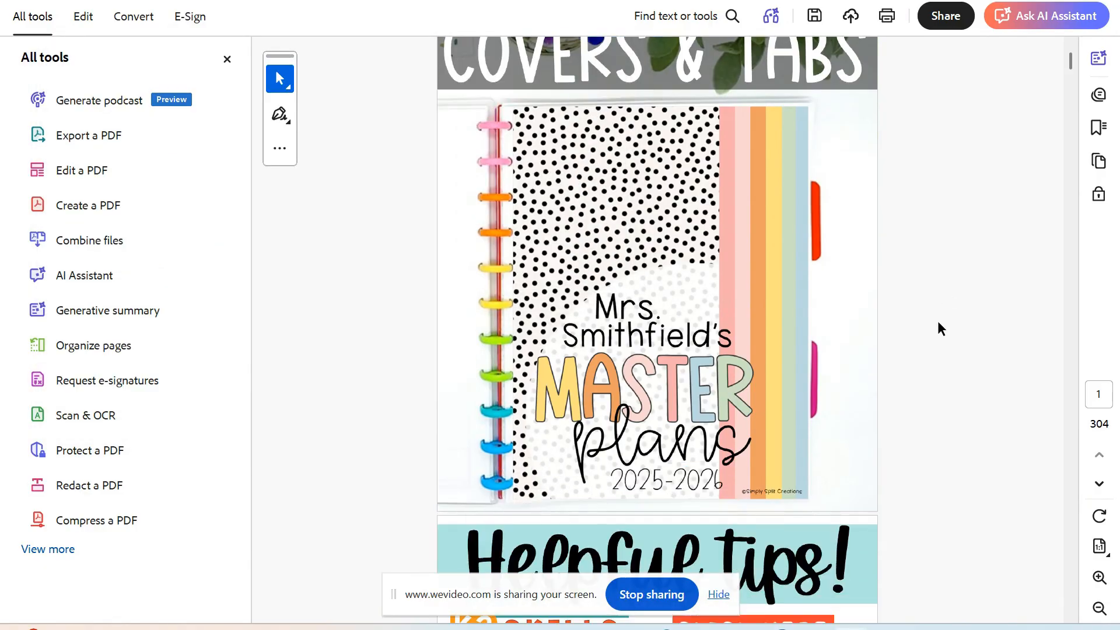
scroll(938, 322, down, 15)
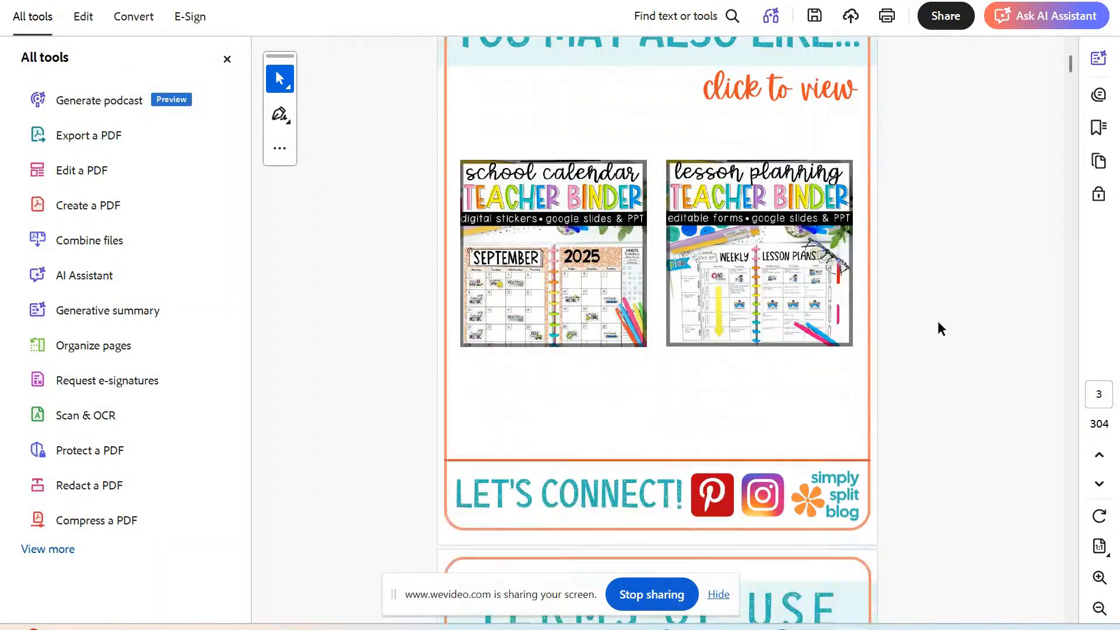
scroll(938, 325, down, 5)
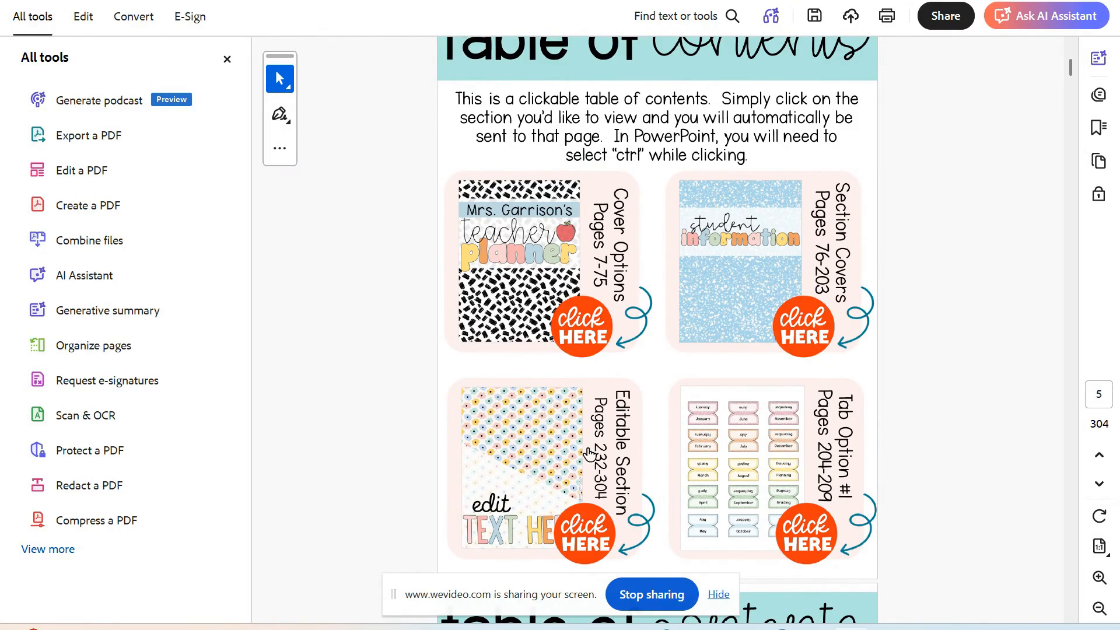
click(589, 335)
scroll(912, 320, down, 10)
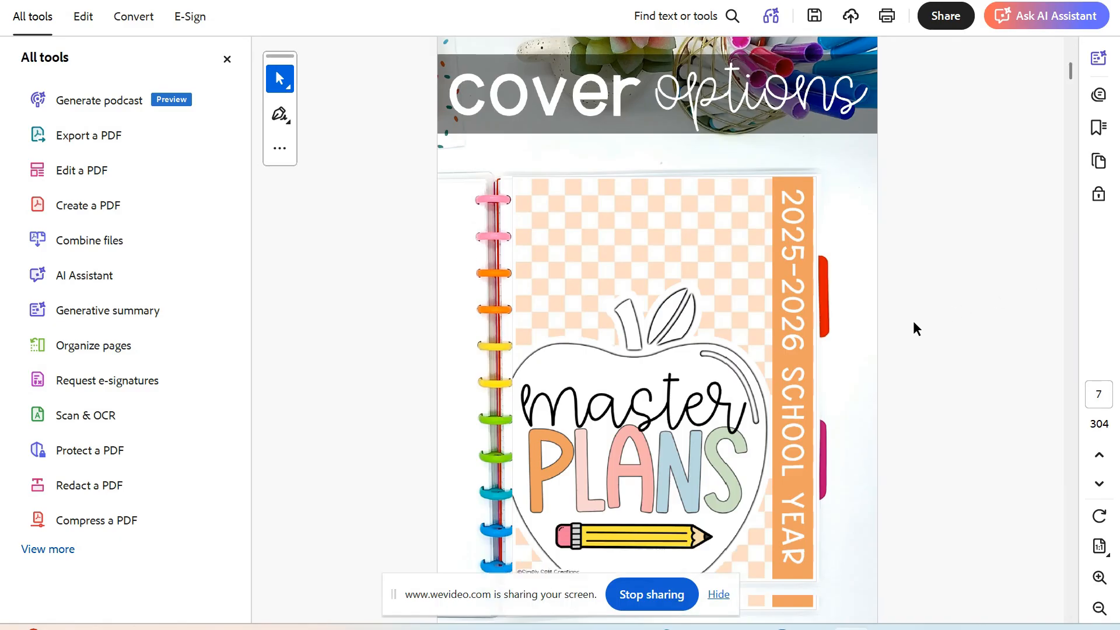
Enter the teacher's title and name in the text field above PLANNER on the apple-pattern cover with the side strip.
scroll(910, 325, down, 3)
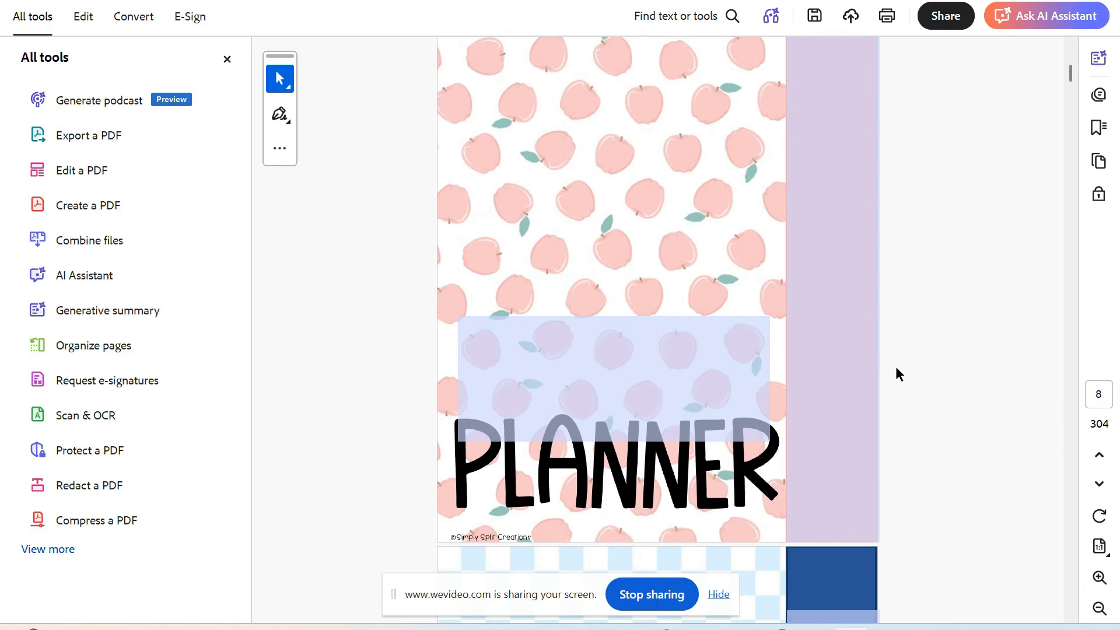
scroll(896, 368, down, 6)
scroll(896, 368, up, 3)
scroll(896, 368, up, 4)
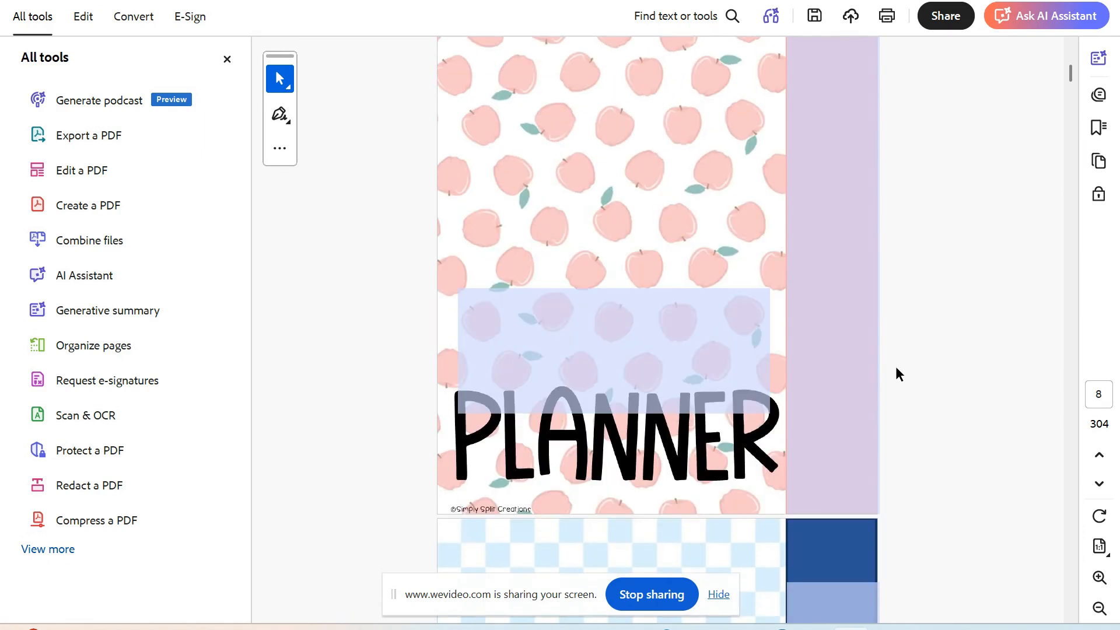
scroll(896, 368, down, 2)
click(585, 345)
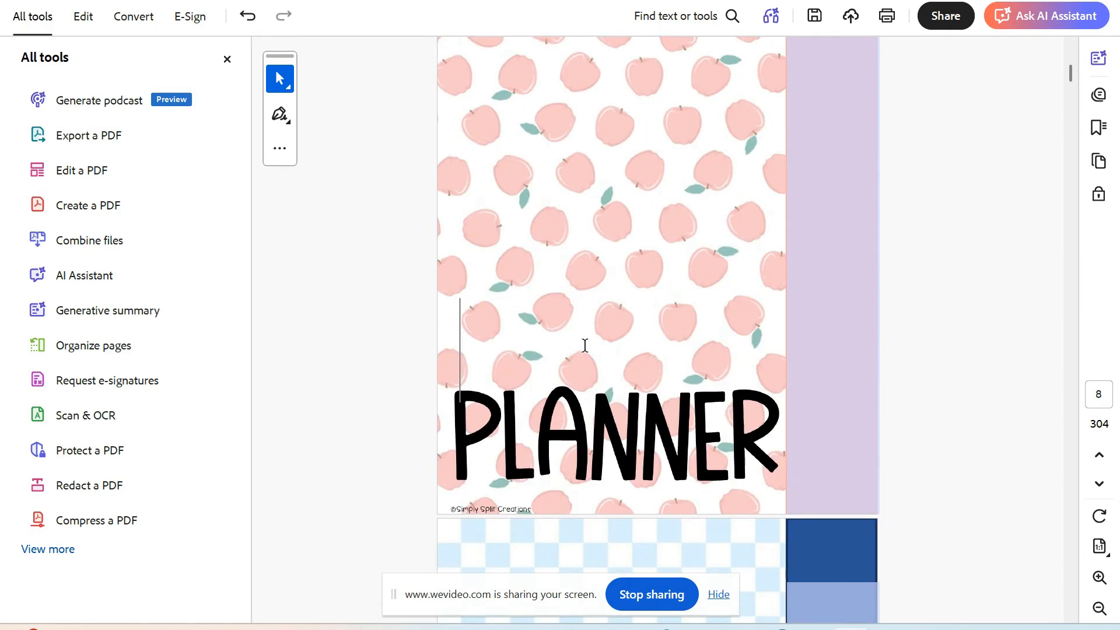
text(Ms. J)
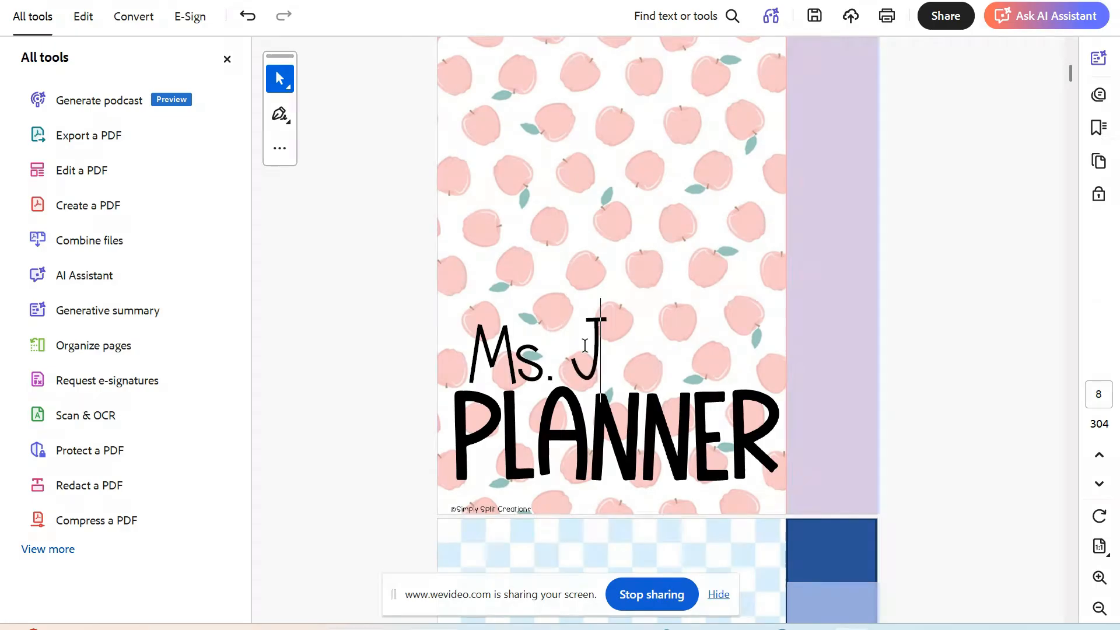
text(acob)
text('s)
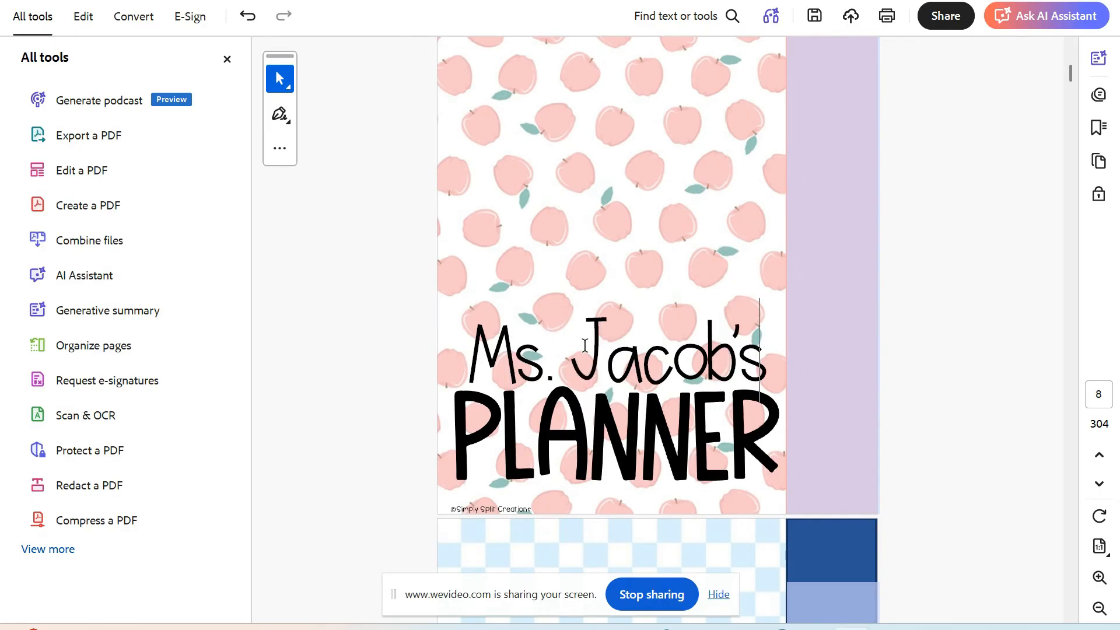
click(1013, 209)
click(847, 344)
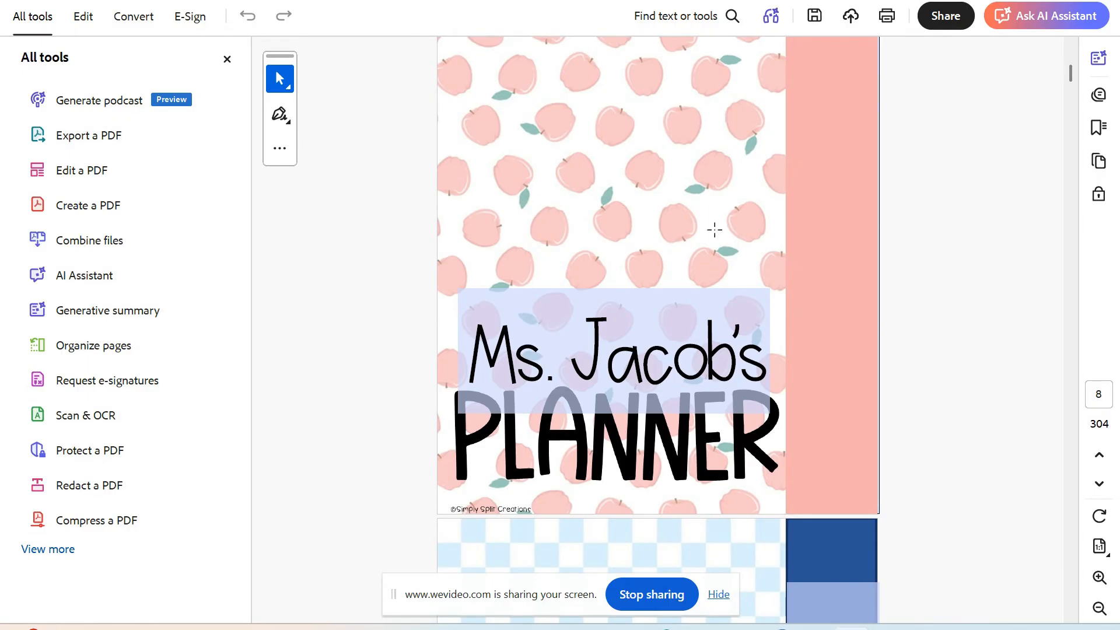
Replace the teacher's name above PLANNER on the apple-pattern cover with 2027-2028.
triple_click(573, 350)
text(2027-2028)
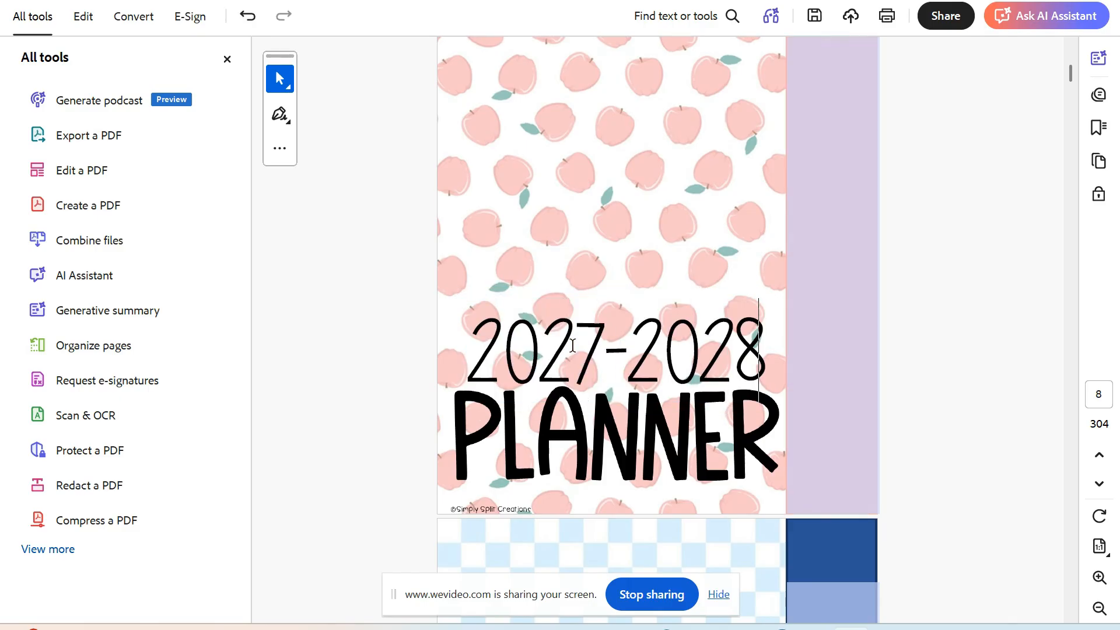
click(834, 379)
click(958, 324)
Enter the teacher's title and last name in the vertical side strip of the apple-pattern cover.
click(865, 342)
text(Mrs.)
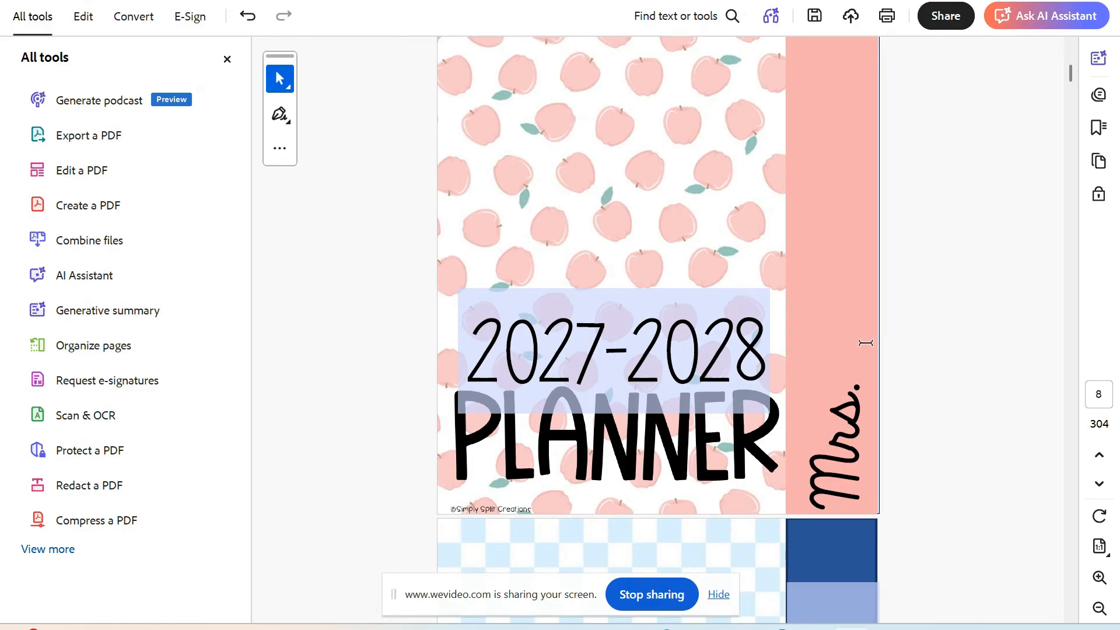
text( Jaco)
key(BackSpace)
key(BackSpace)
key(BackSpace)
key(BackSpace)
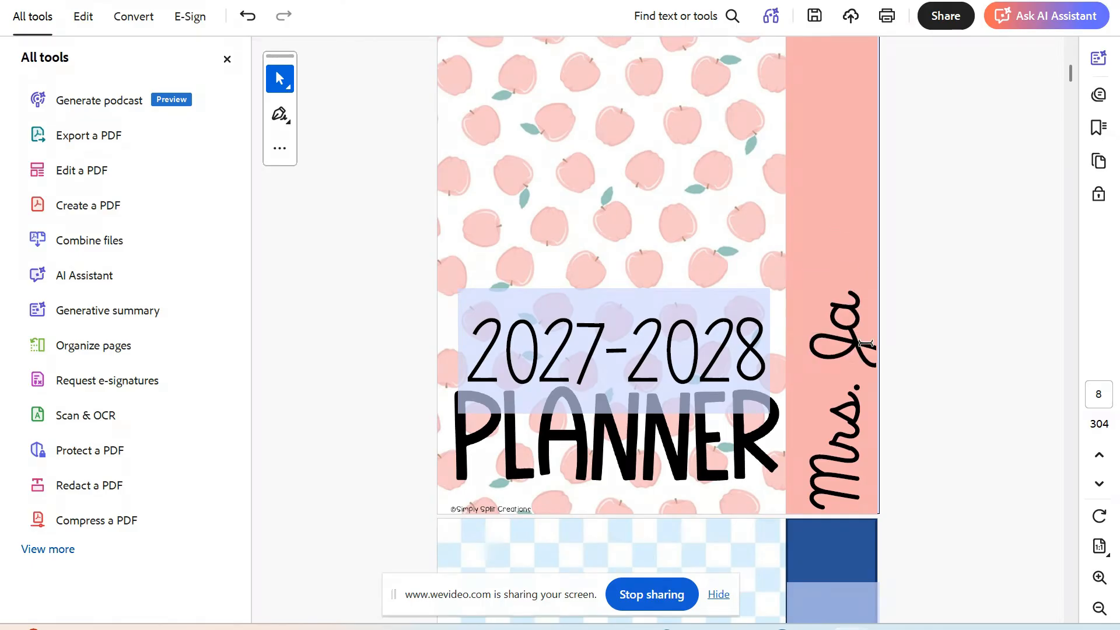
text(Harrard)
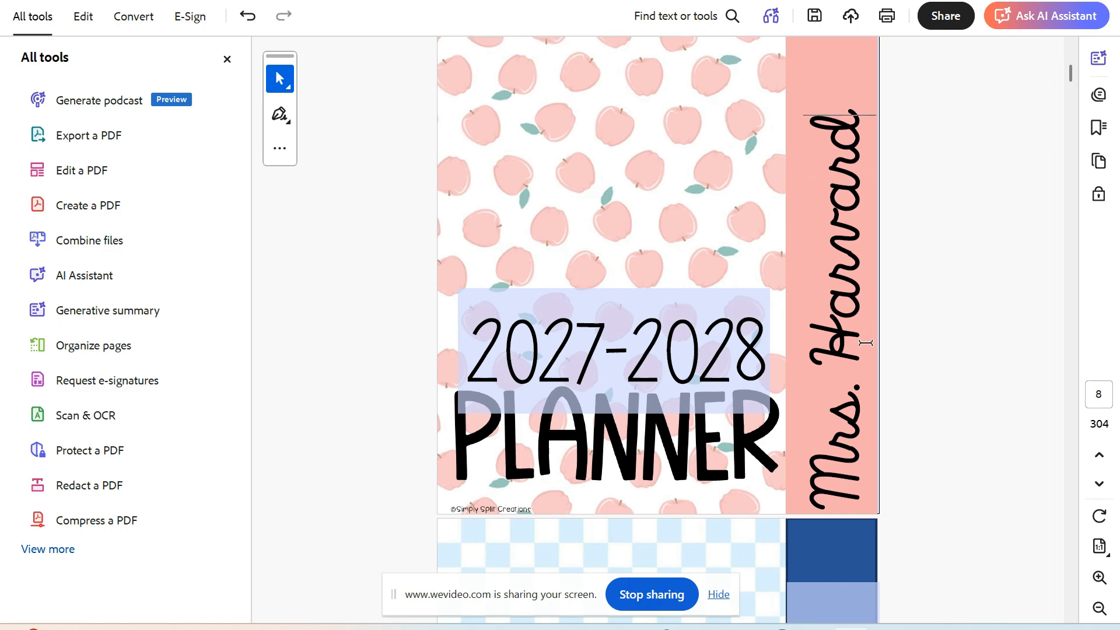
click(955, 296)
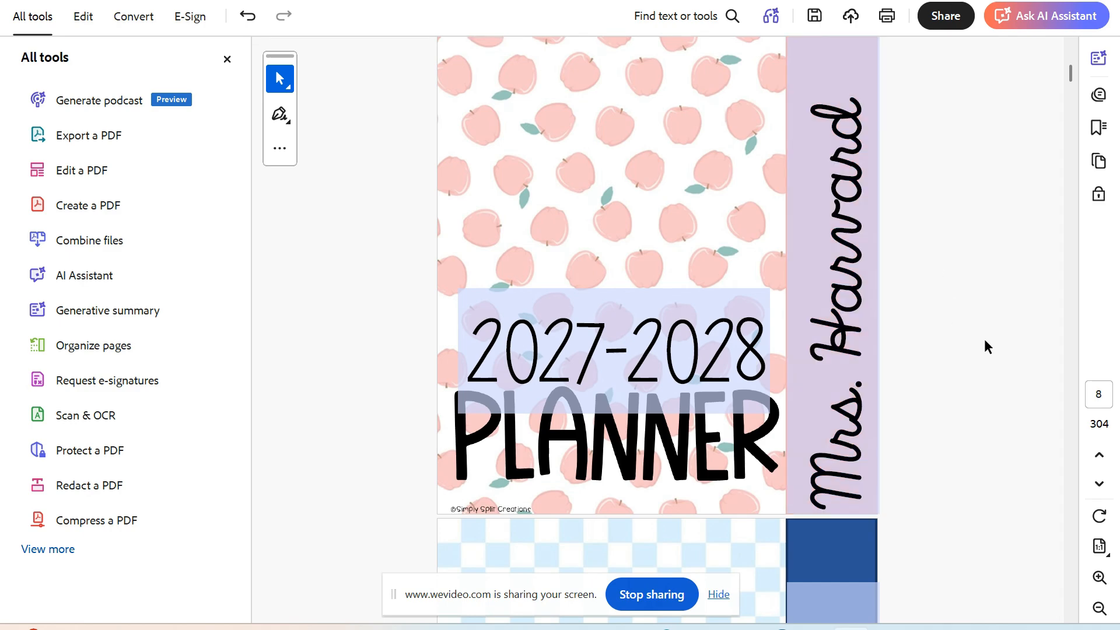
Enter 2026-2027 in the banner above the colourful PLANNER lettering on the floral rainbow cover.
scroll(985, 339, up, 2)
scroll(985, 338, down, 8)
scroll(983, 346, down, 15)
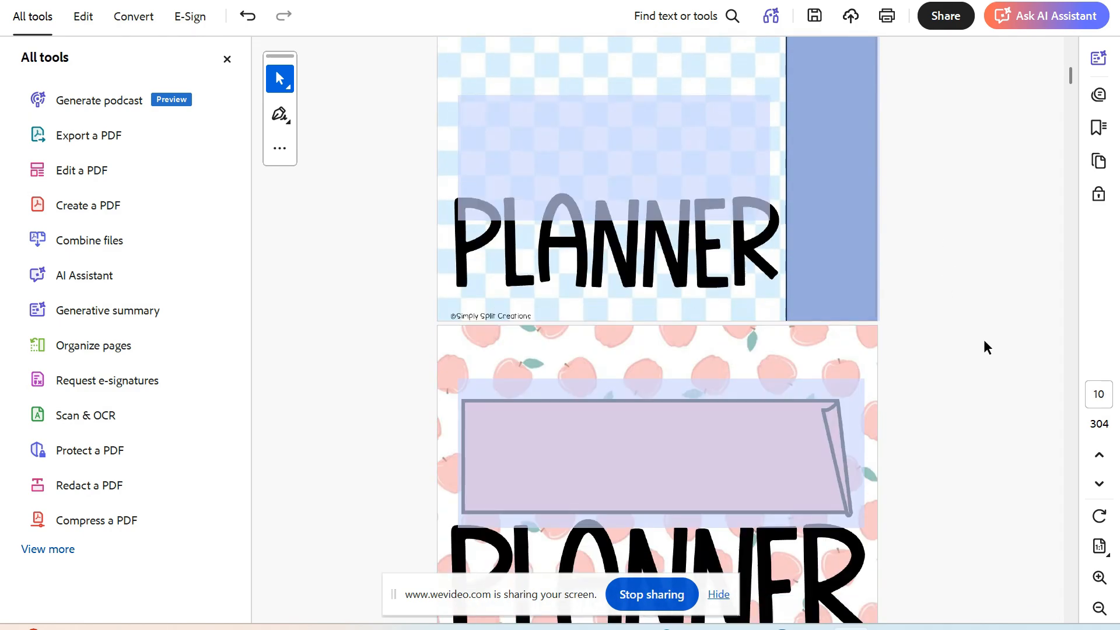
scroll(963, 345, down, 15)
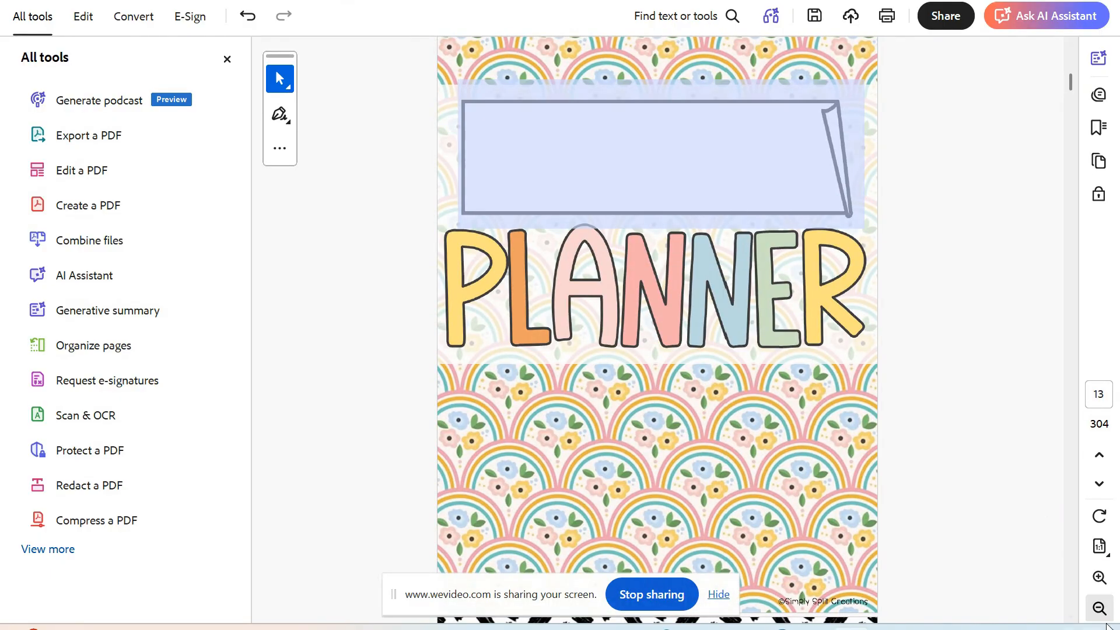
click(1097, 608)
click(1096, 608)
scroll(927, 465, up, 1)
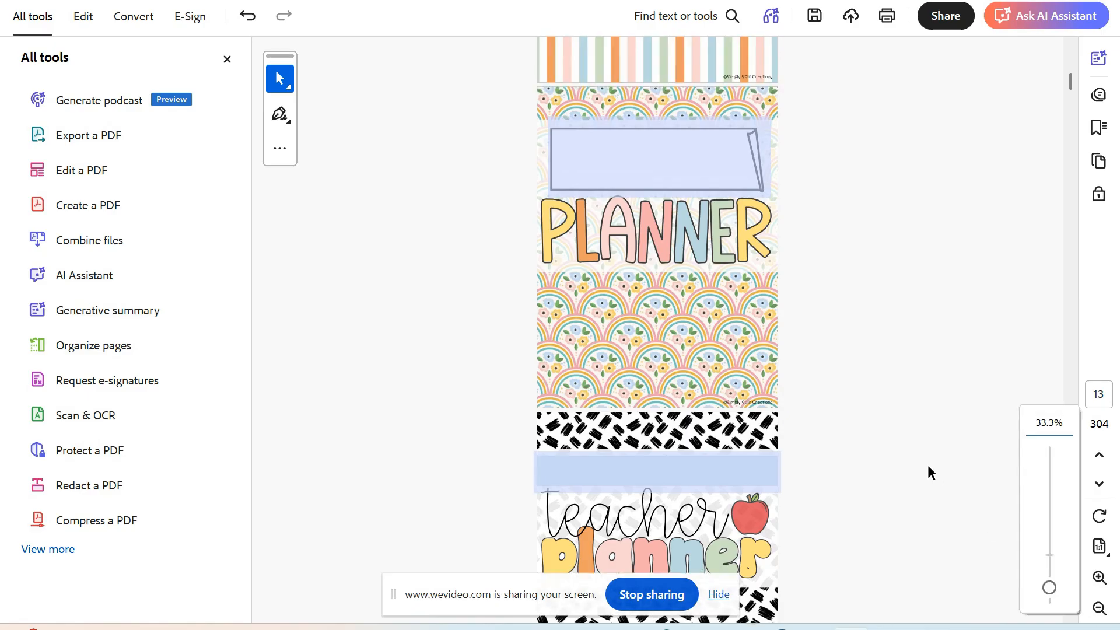
click(679, 178)
text(202)
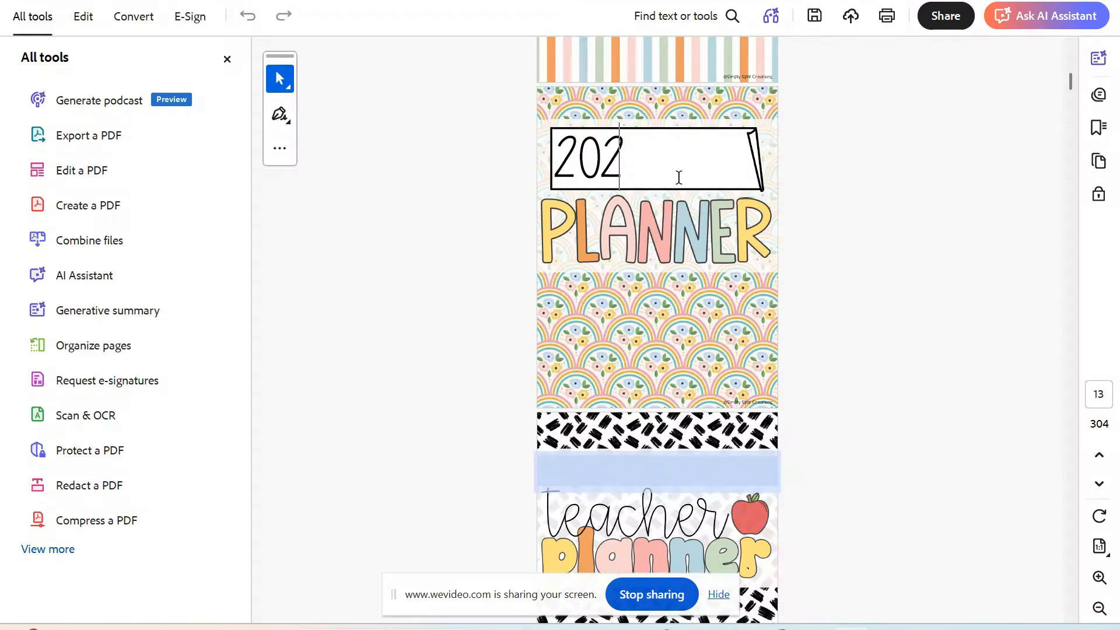
text(6-2027)
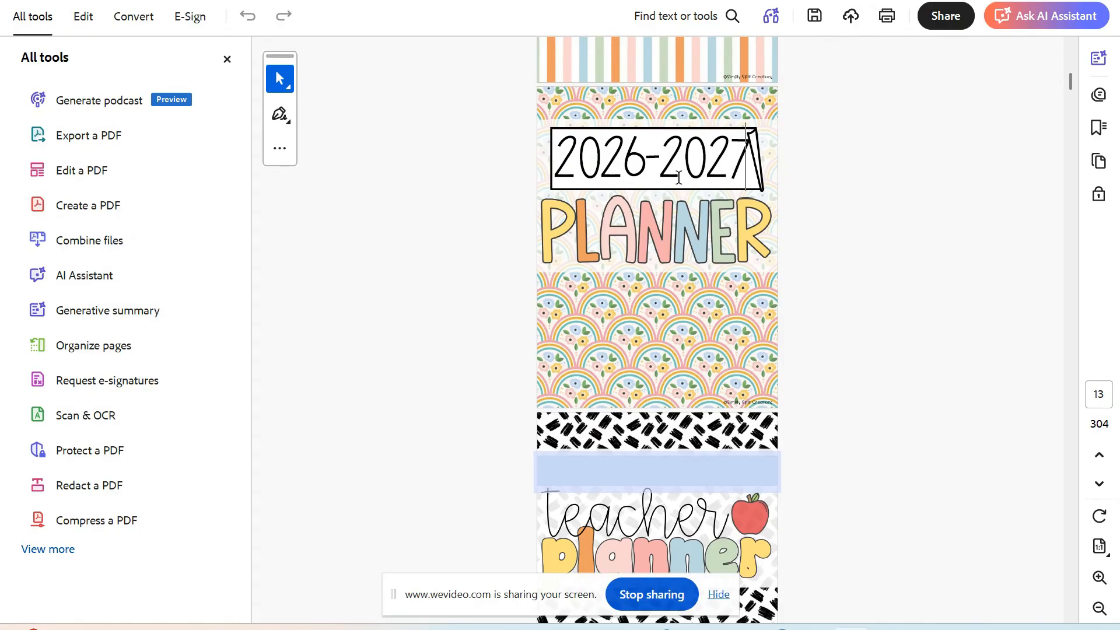
click(866, 261)
Enter the teacher's title and possessive name in the blue band of the black brushstroke-pattern teacher planner cover.
scroll(866, 280, down, 3)
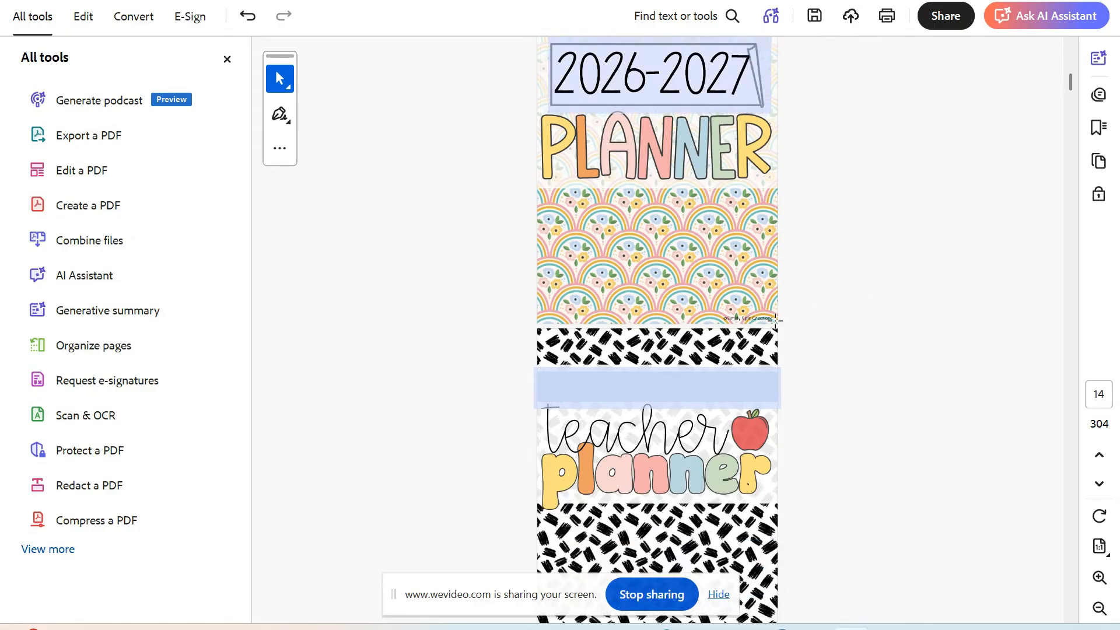
scroll(817, 321, down, 1)
click(746, 342)
click(723, 365)
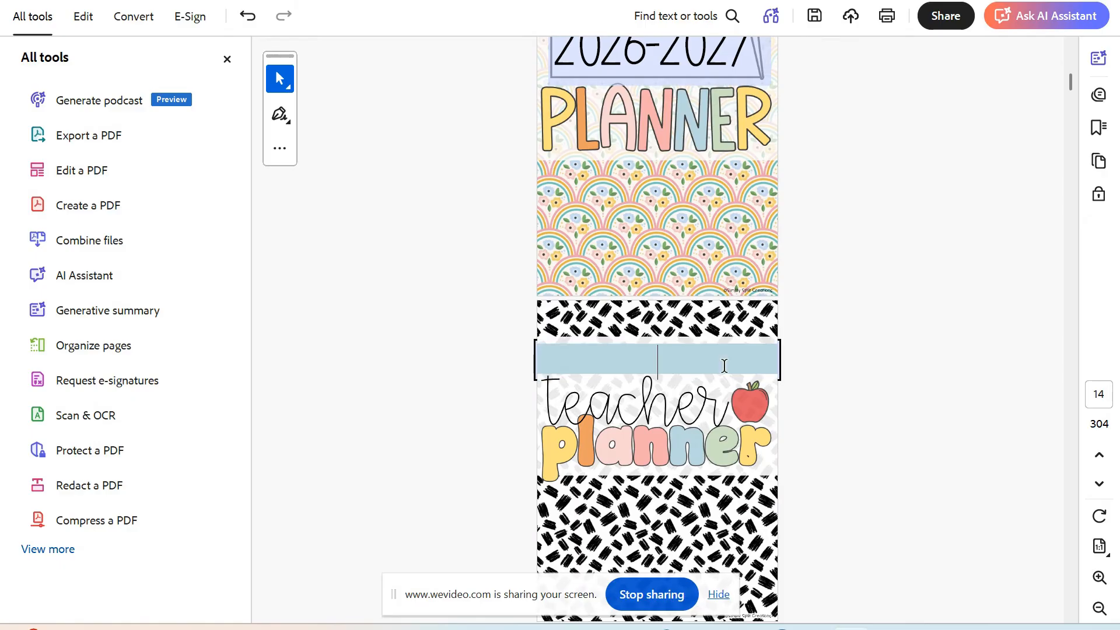
text(Mrs.)
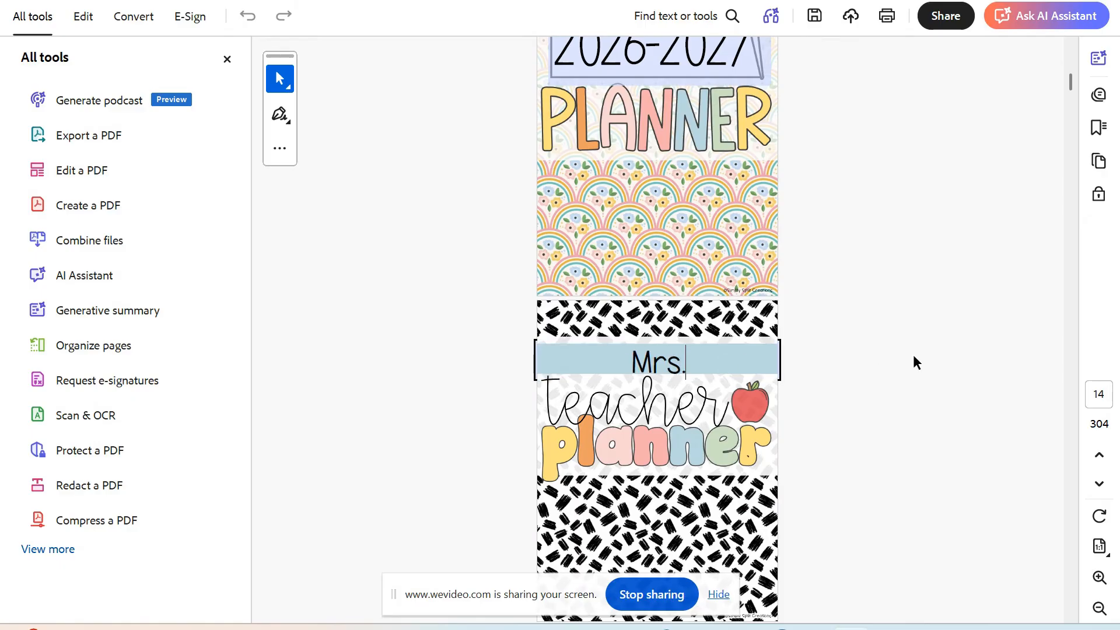
text( Garrison's)
click(913, 356)
Enter the teacher's title and possessive name in the blue band of the green floral teacher planner cover.
scroll(913, 356, down, 7)
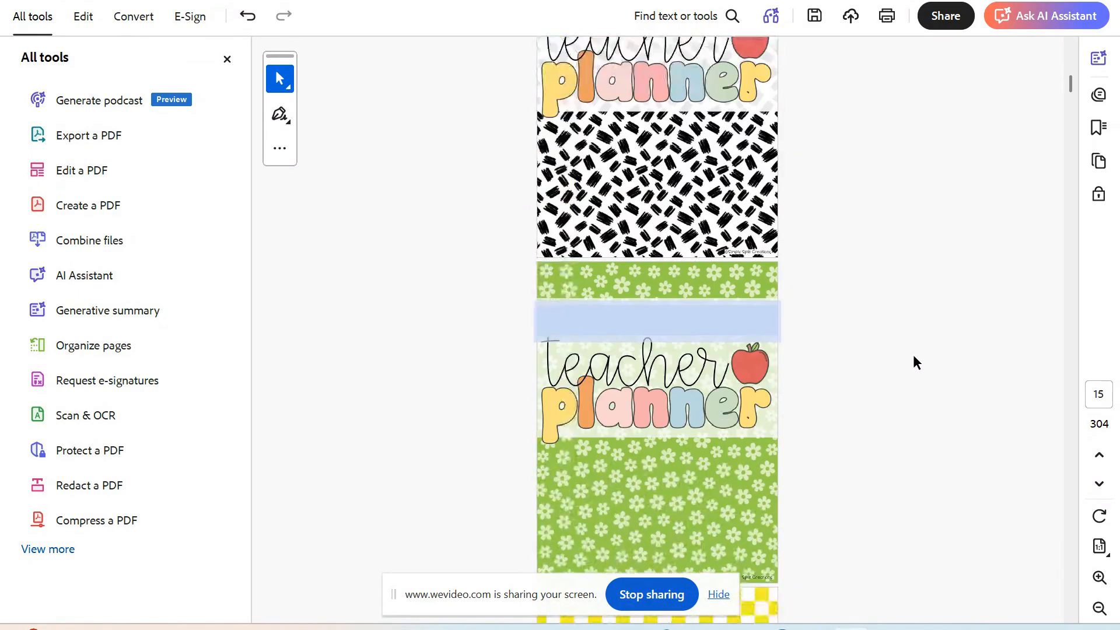
click(707, 259)
text(Mr. Smith's)
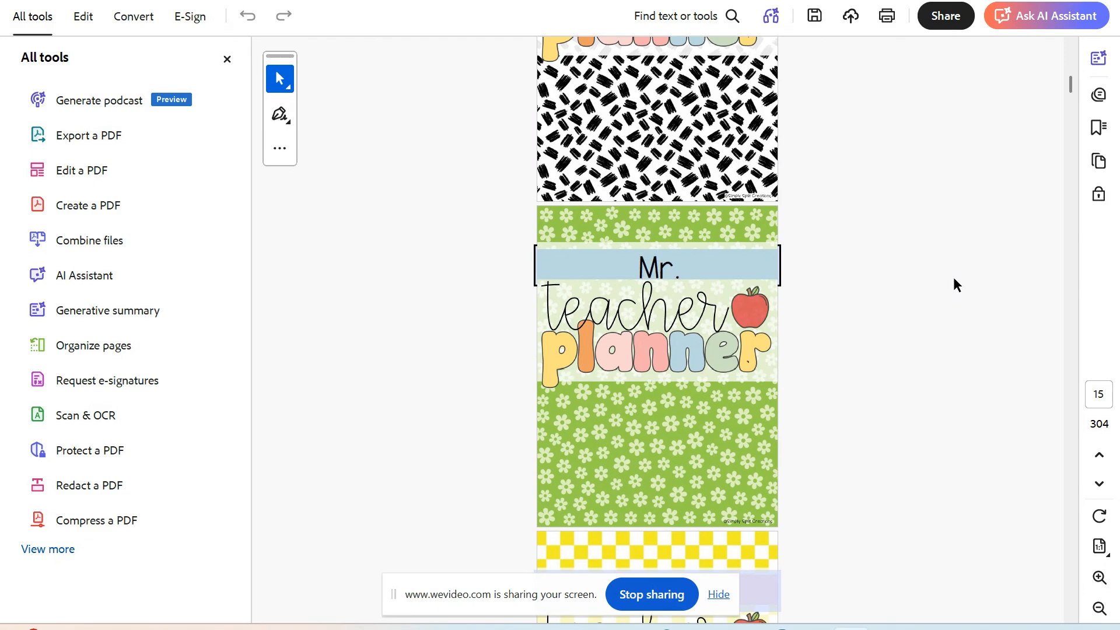
click(951, 277)
Enter 2026-2027 in the field below "planner" on the pink checkered teacher planner cover with rainbow stripes.
scroll(946, 330, down, 7)
scroll(946, 331, down, 8)
click(728, 217)
text(2026-2027)
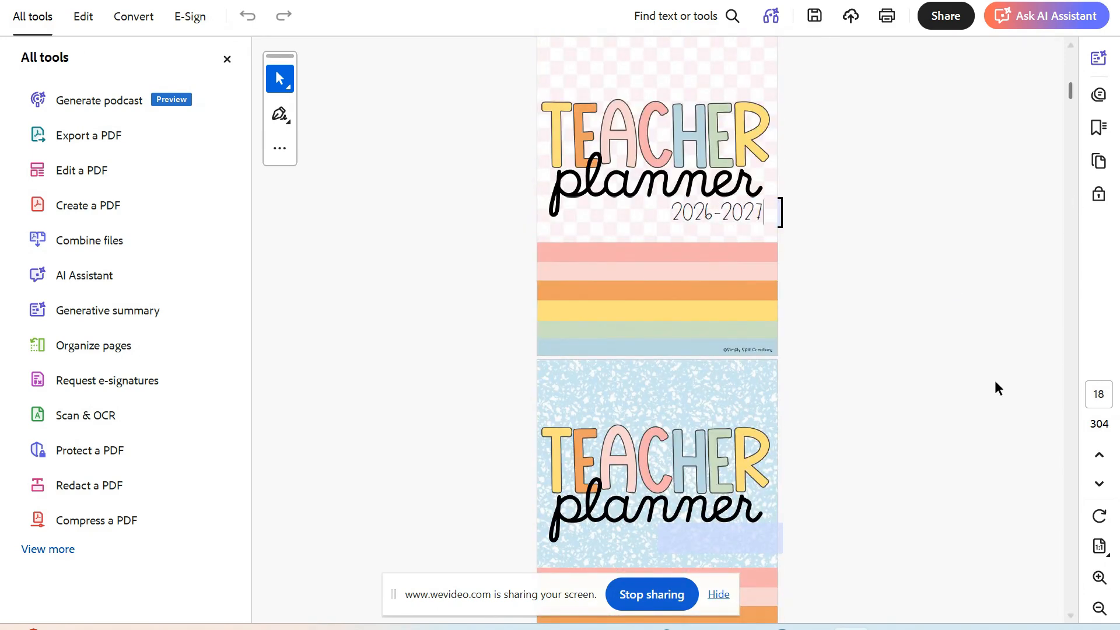
click(985, 382)
Enter a teacher's name beside the pencil on the apple-pattern Teacher Planner cover, and replace it with 2026-2027.
scroll(971, 384, down, 10)
text(mrs. smith)
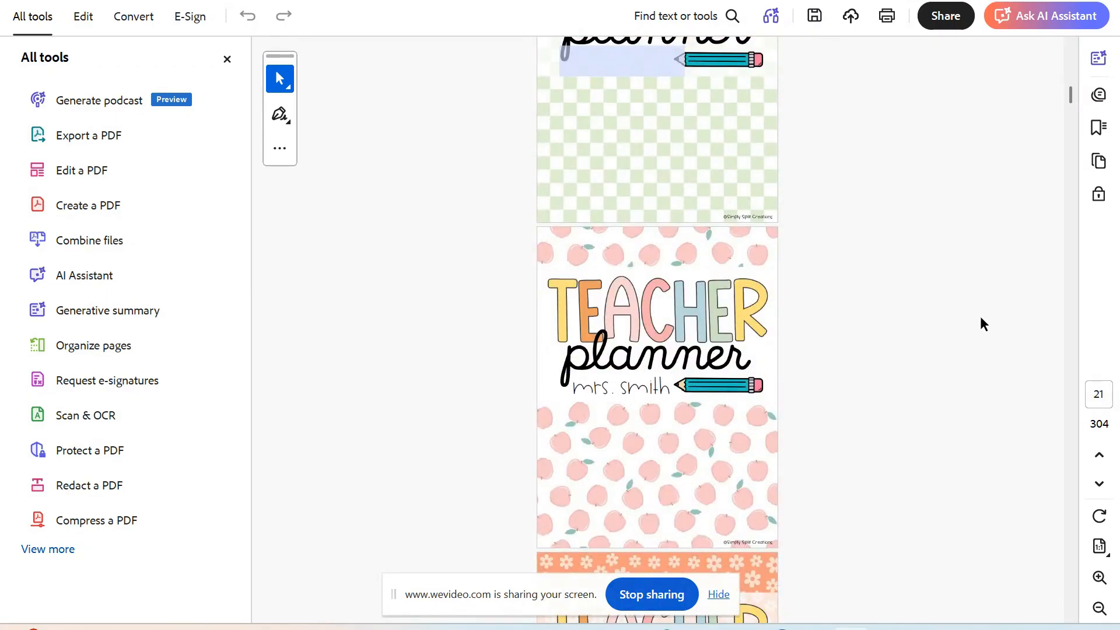
triple_click(689, 385)
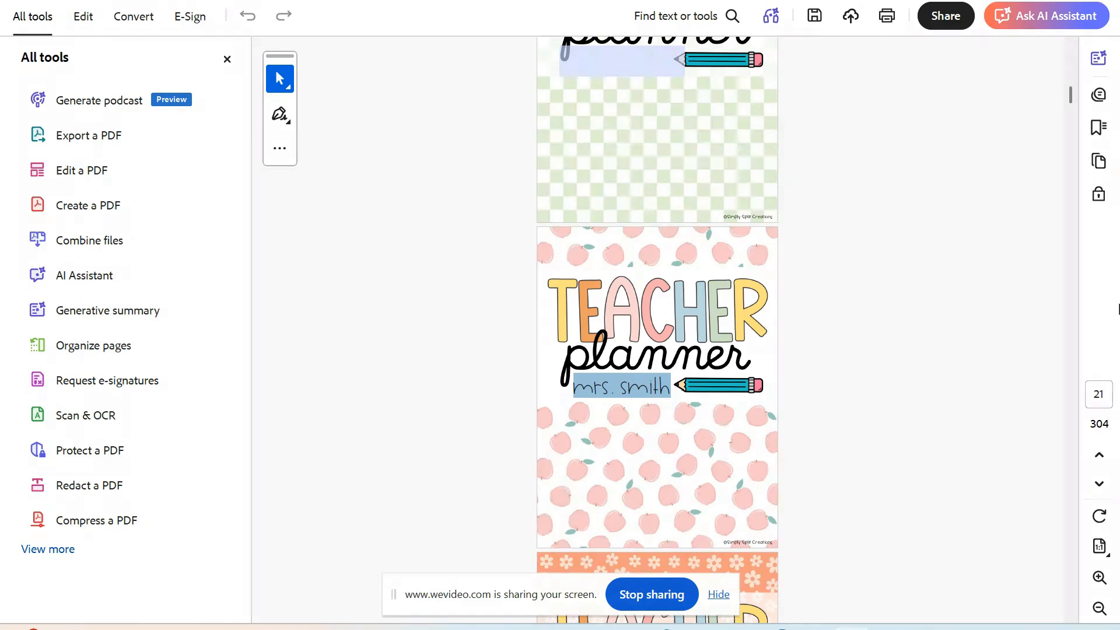
text(2026-20)
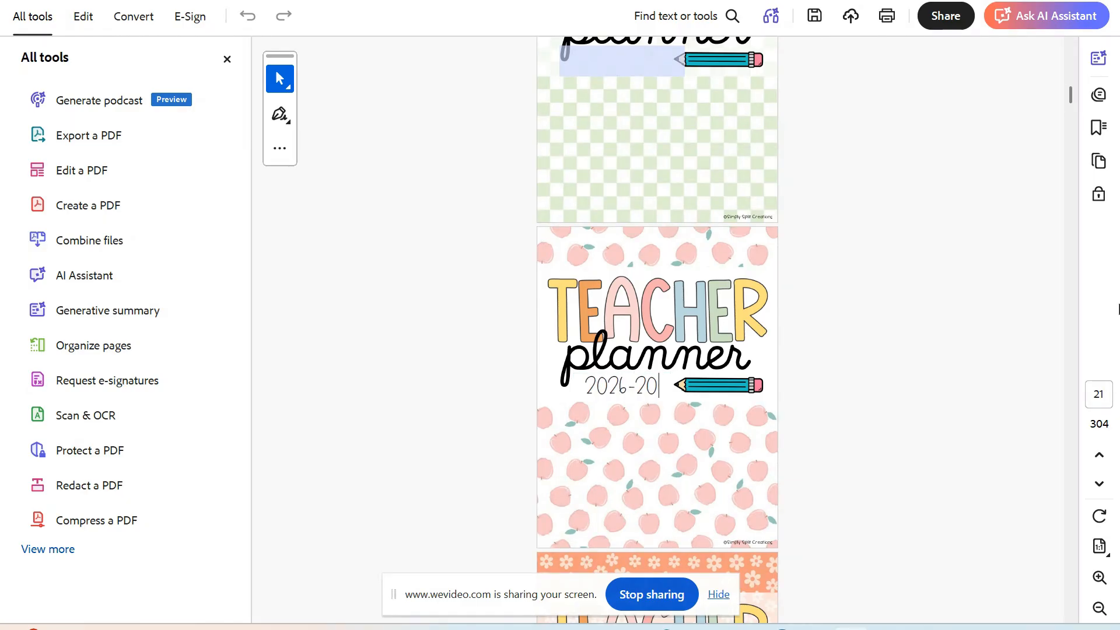
text(27)
click(930, 337)
Fill in the teacher's title and last name in the two fields above PLANNER on the green floral pencil cover.
scroll(929, 337, down, 12)
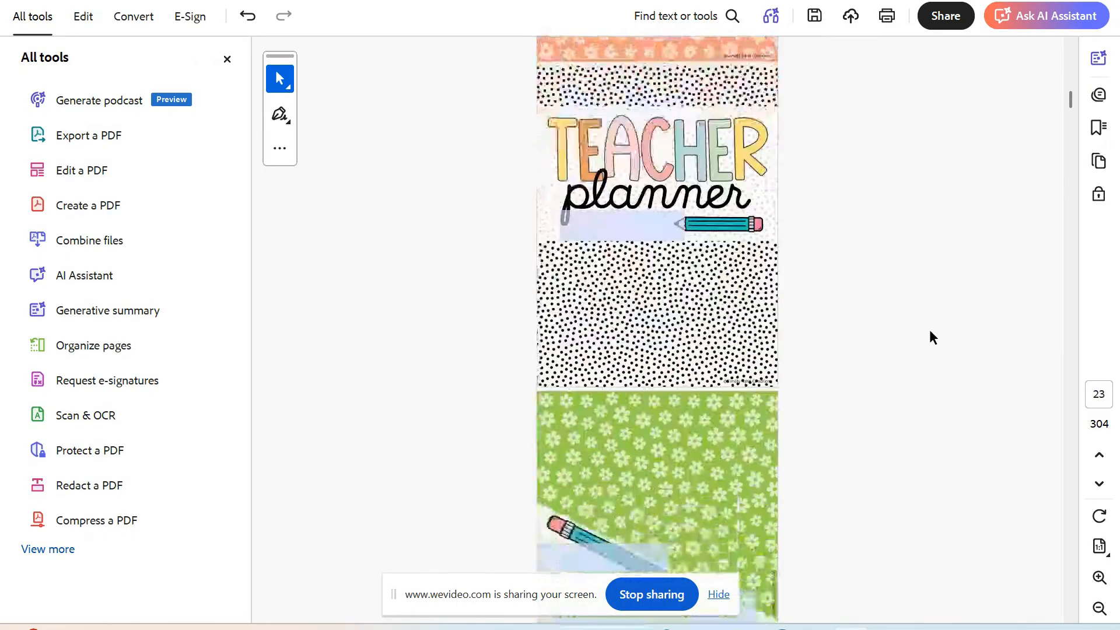
scroll(929, 330, down, 5)
click(620, 212)
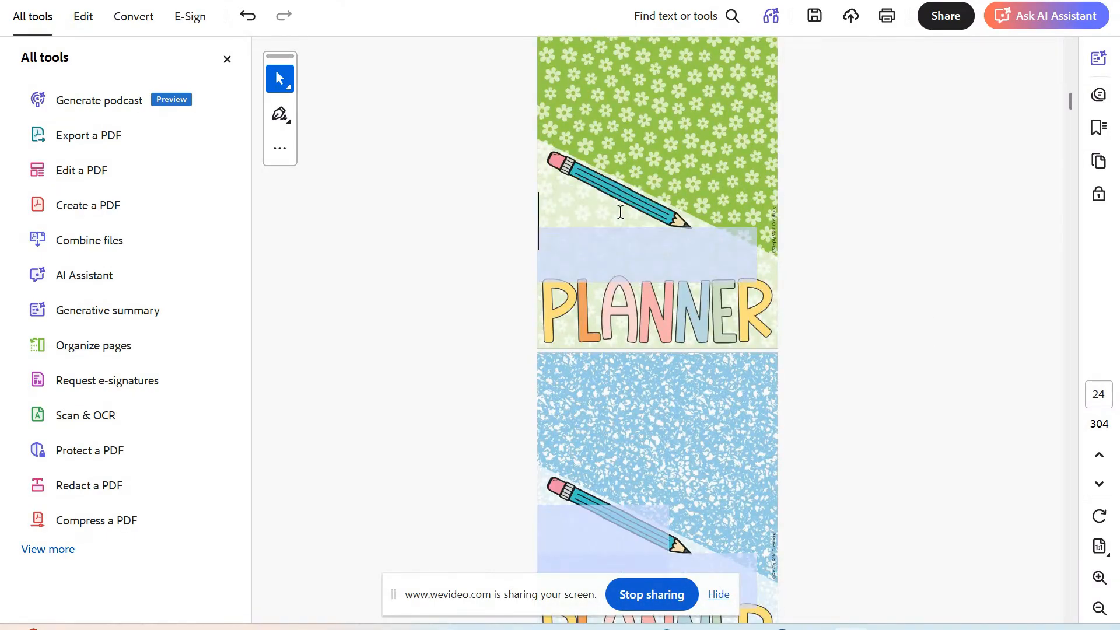
text(Mrs.)
key(Tab)
text(Poulson)
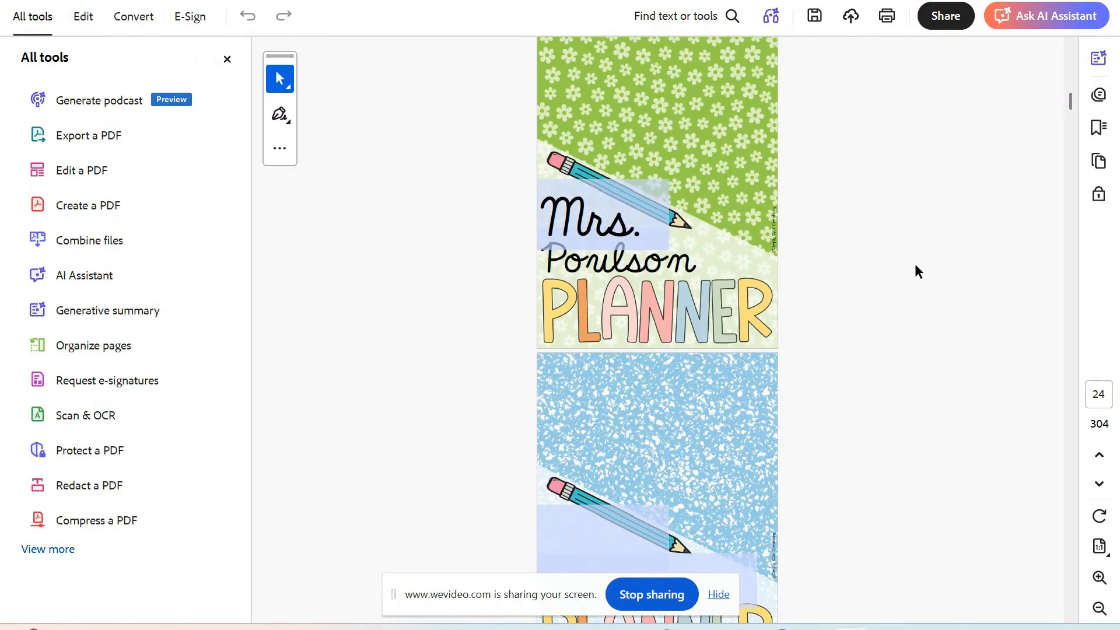
key(Tab)
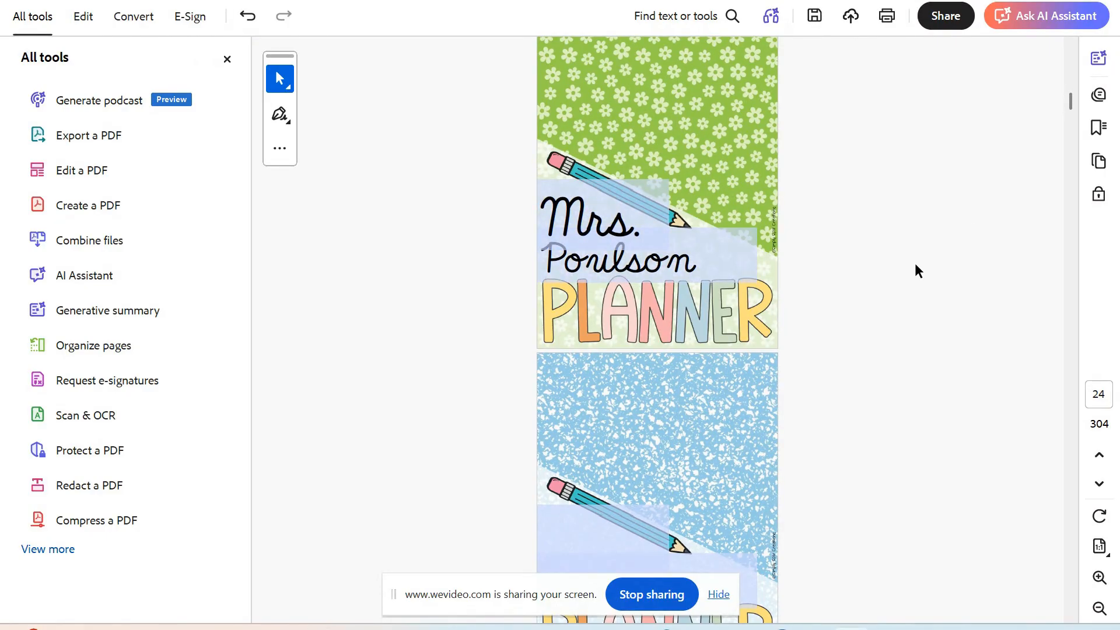
Fill in the teacher's title and last name in the two fields above PLANNER on the yellow checkered pencil cover.
scroll(914, 264, down, 15)
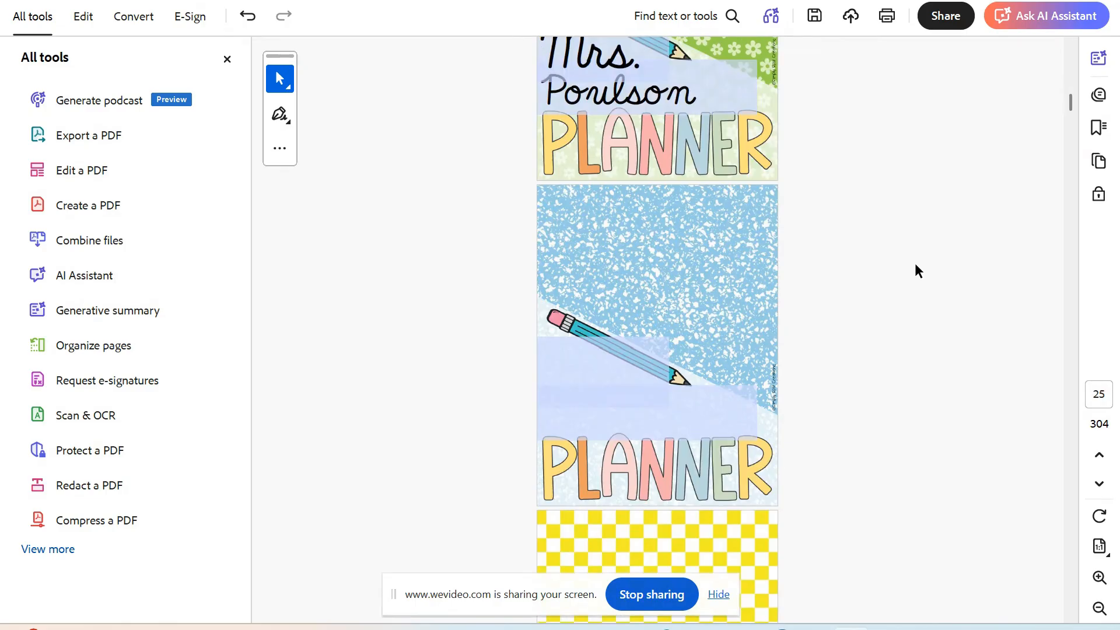
click(654, 194)
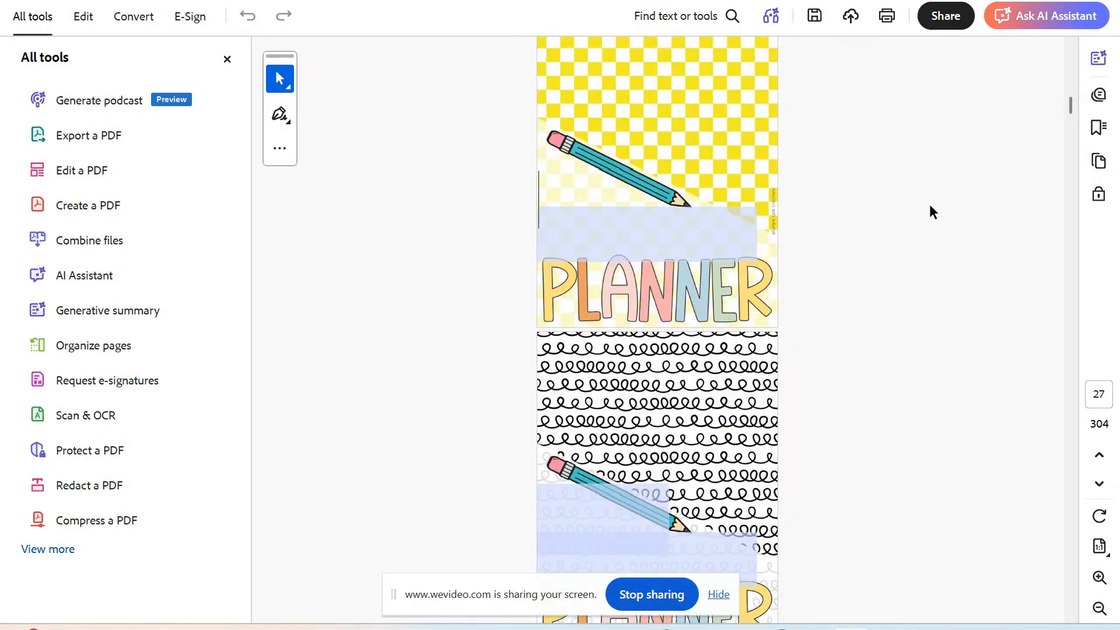
text(Mr.)
key(Tab)
text(Davidson)
key(Tab)
Enter 2026-2027 in the field below "planner" on the orange floral Teacher Planner cover with rainbow stripes.
scroll(877, 316, down, 8)
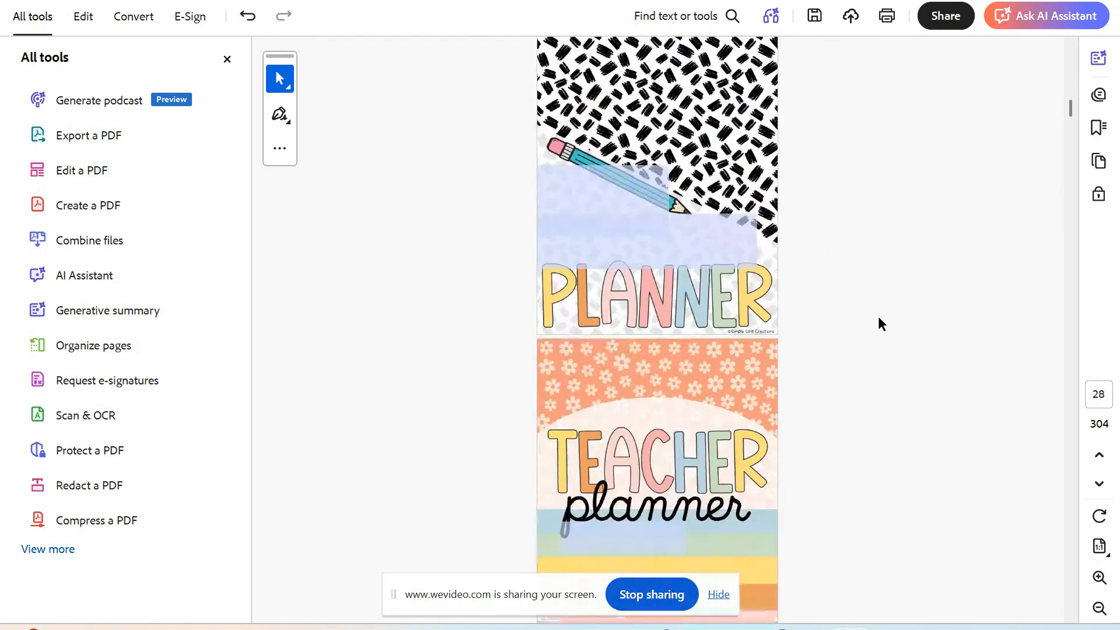
scroll(877, 316, down, 4)
click(627, 282)
text(2024-2025)
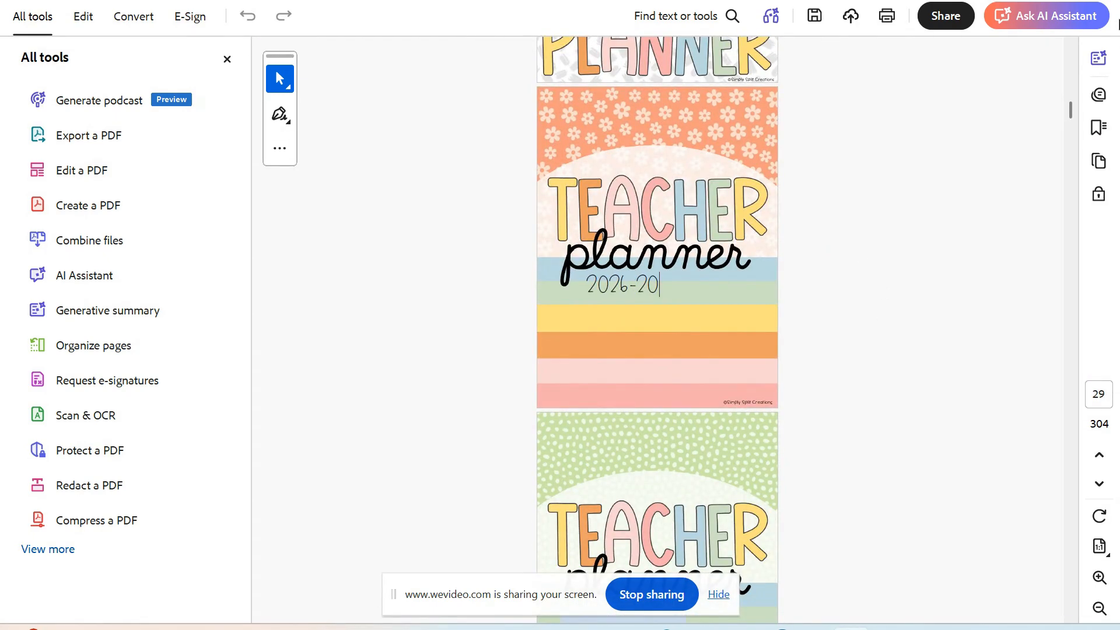
Fill in the teacher's name over PLANNER and 2026-2027 beside the green pencil on the orange floral cover.
scroll(967, 226, down, 15)
scroll(966, 235, down, 2)
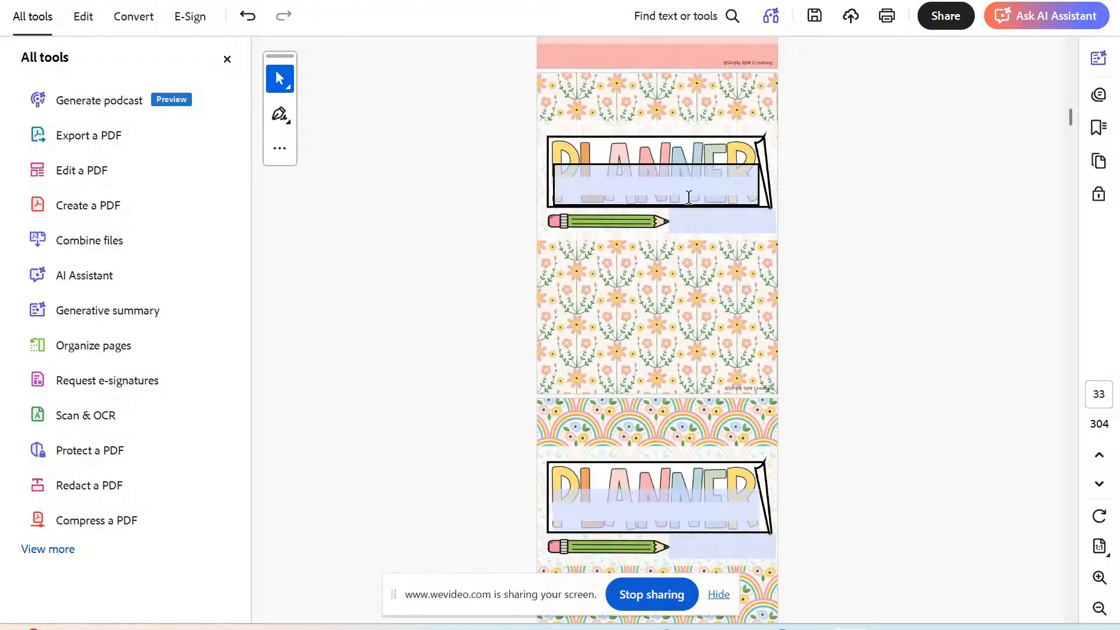
text(Mrs. )
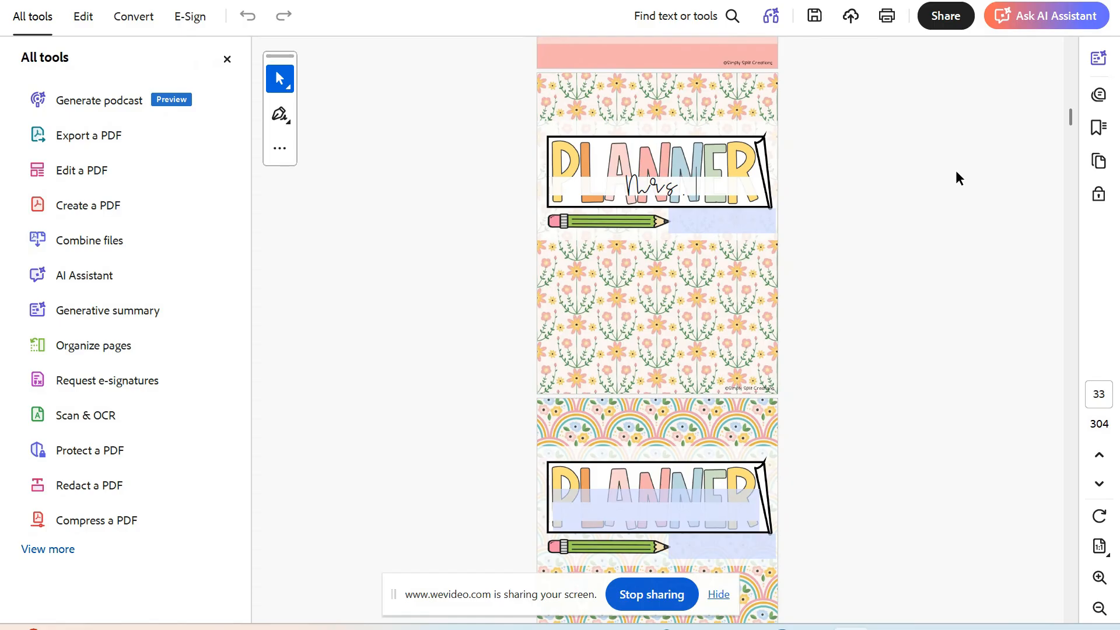
text(Roll)
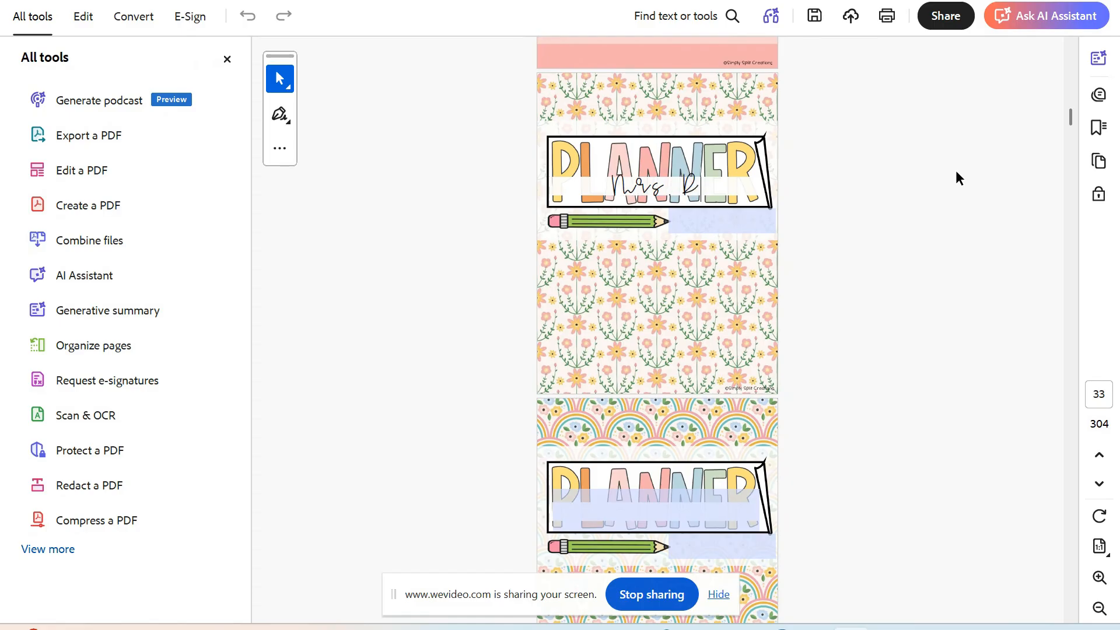
text(ie)
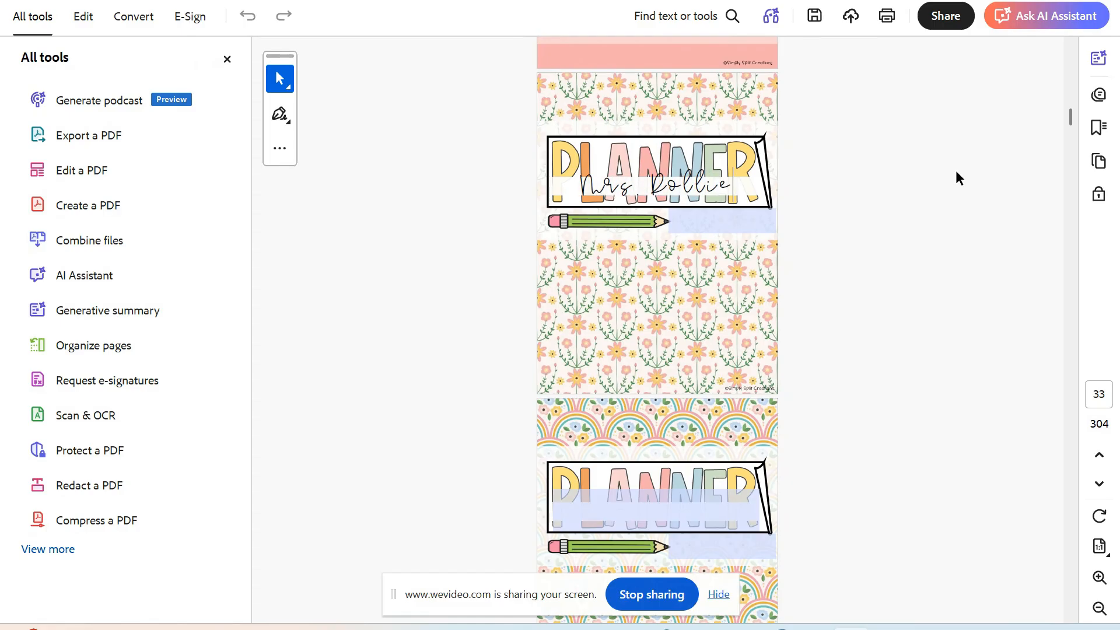
click(956, 170)
click(663, 199)
click(715, 216)
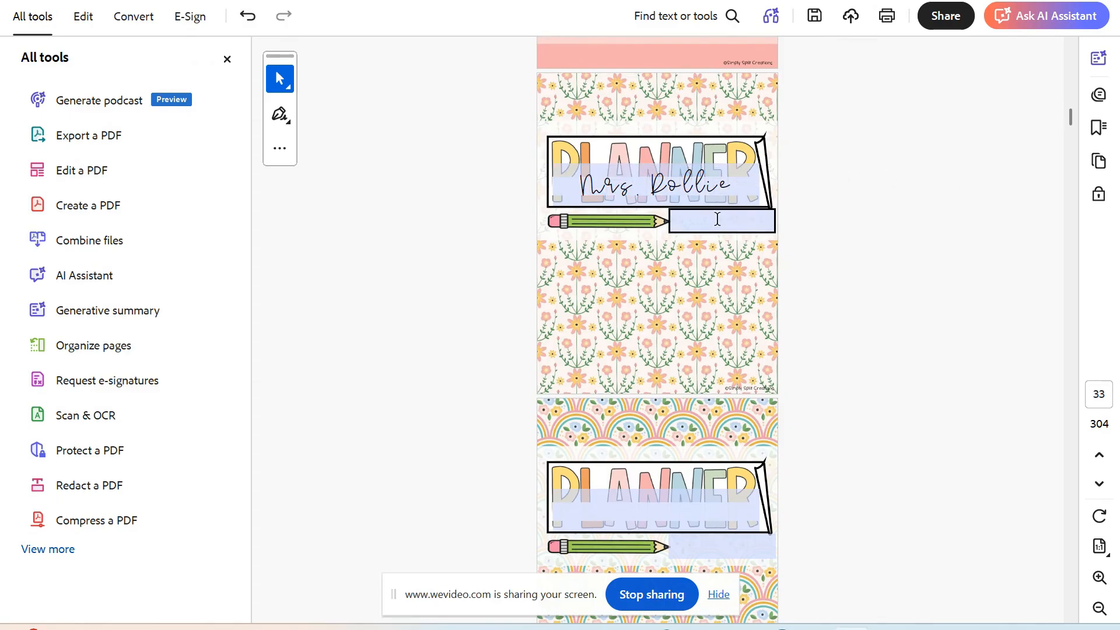
text(2026-2027)
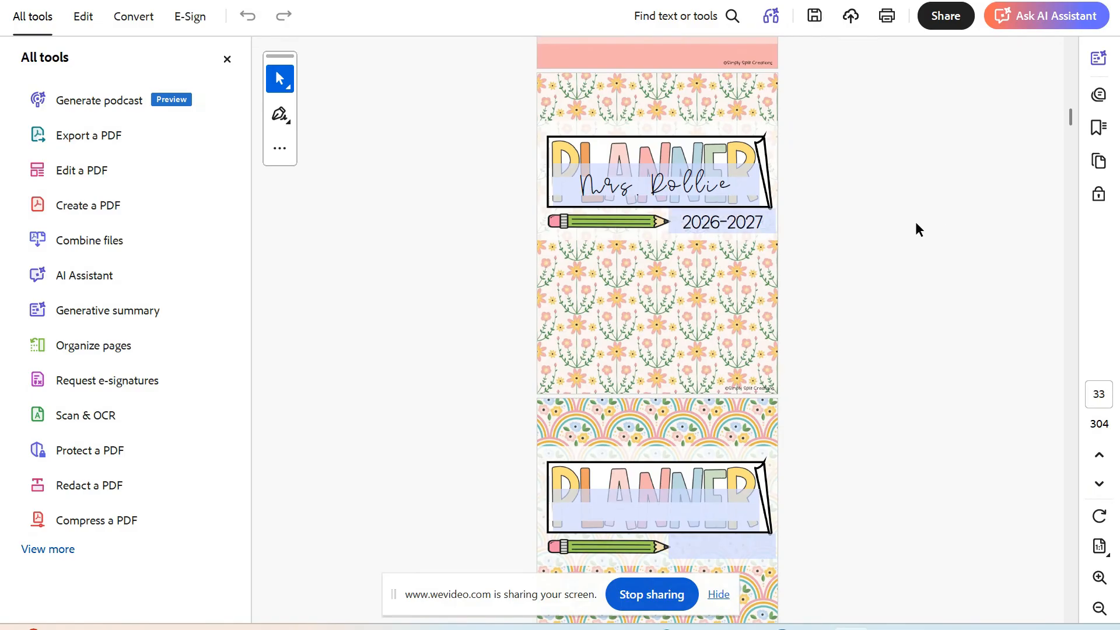
Enter the teacher's title and last name above MASTER and 2026-2027 below "plans" on the blue speckled Master Plans cover.
scroll(932, 326, down, 8)
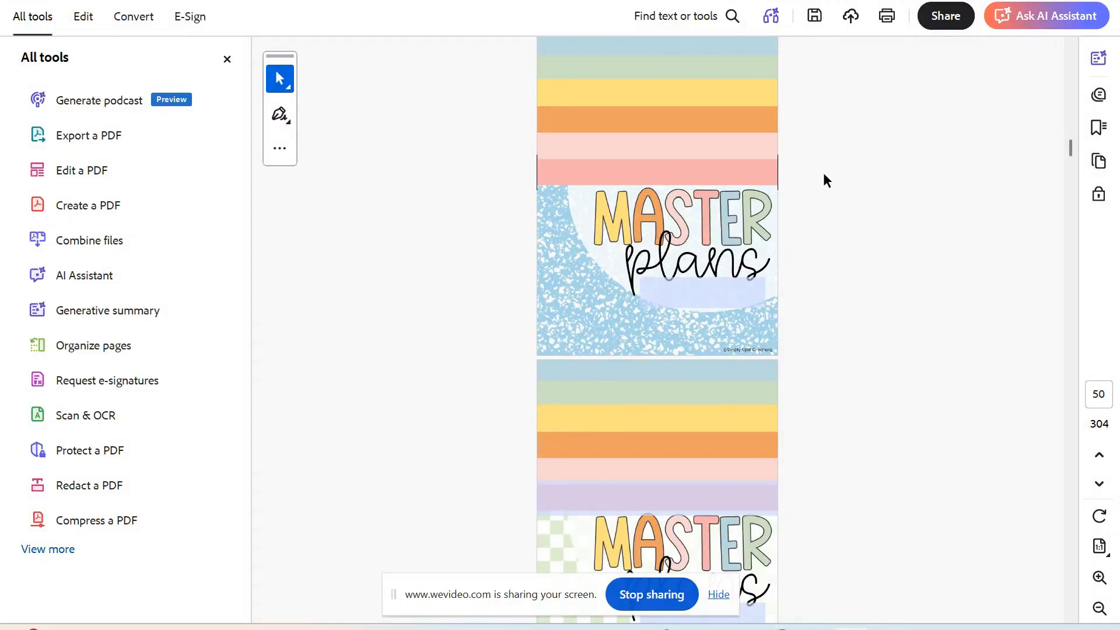
text(Mr. Stephenson)
key(Tab)
text(2026-2027)
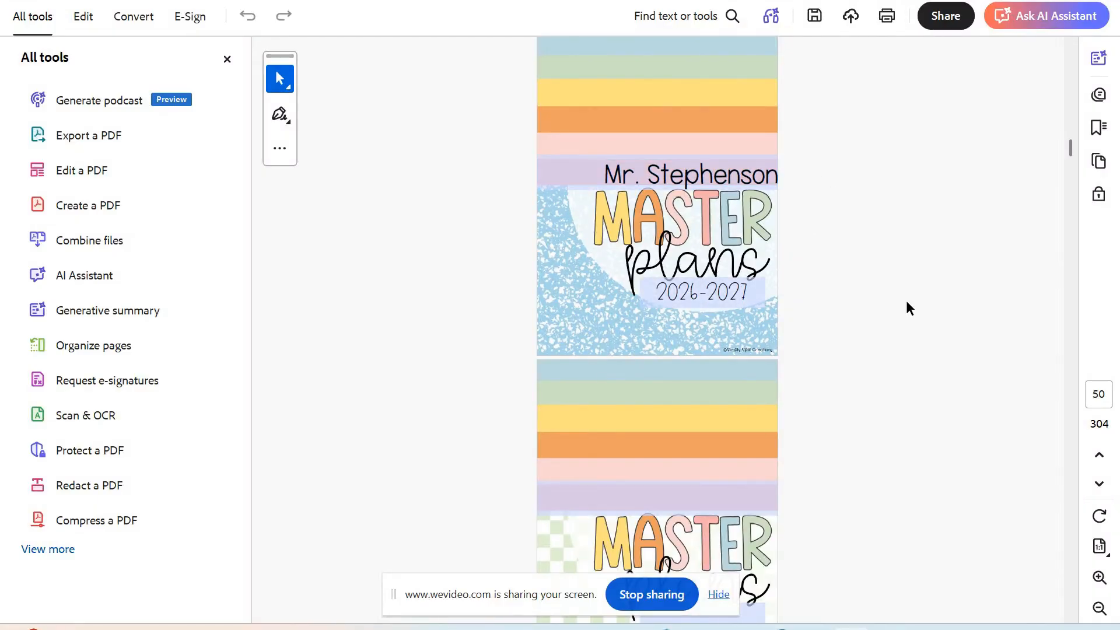
click(904, 300)
Enter the teacher's title and possessive last name in the two fields above MASTER on the yellow checkered Master Plans cover.
scroll(905, 338, down, 10)
scroll(907, 377, down, 10)
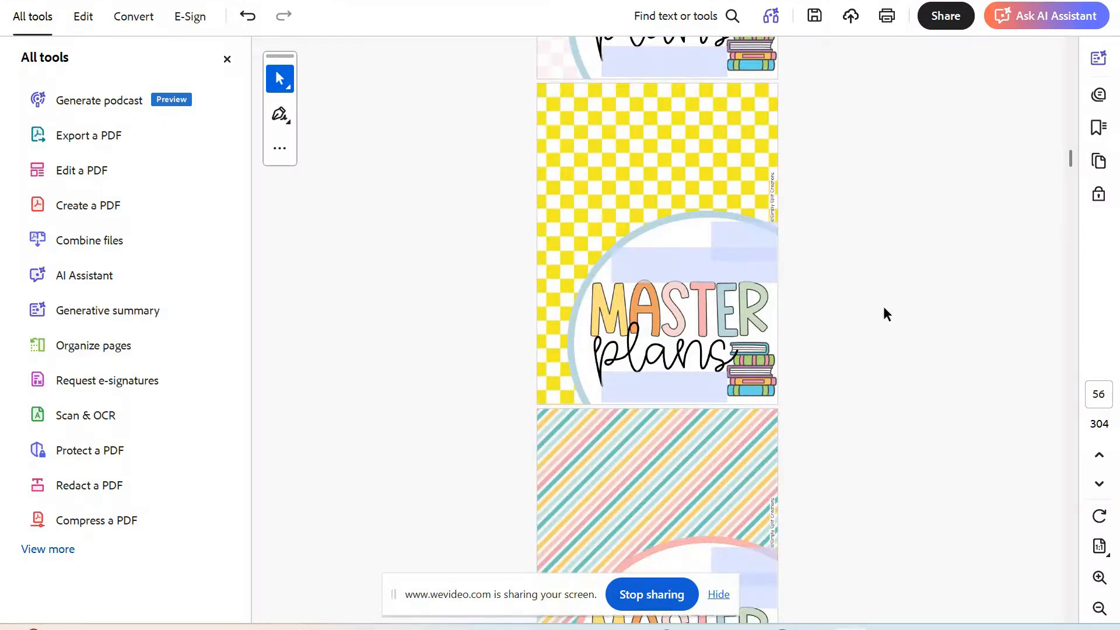
scroll(756, 239, up, 3)
scroll(756, 239, down, 2)
click(742, 327)
text(Mrs. H)
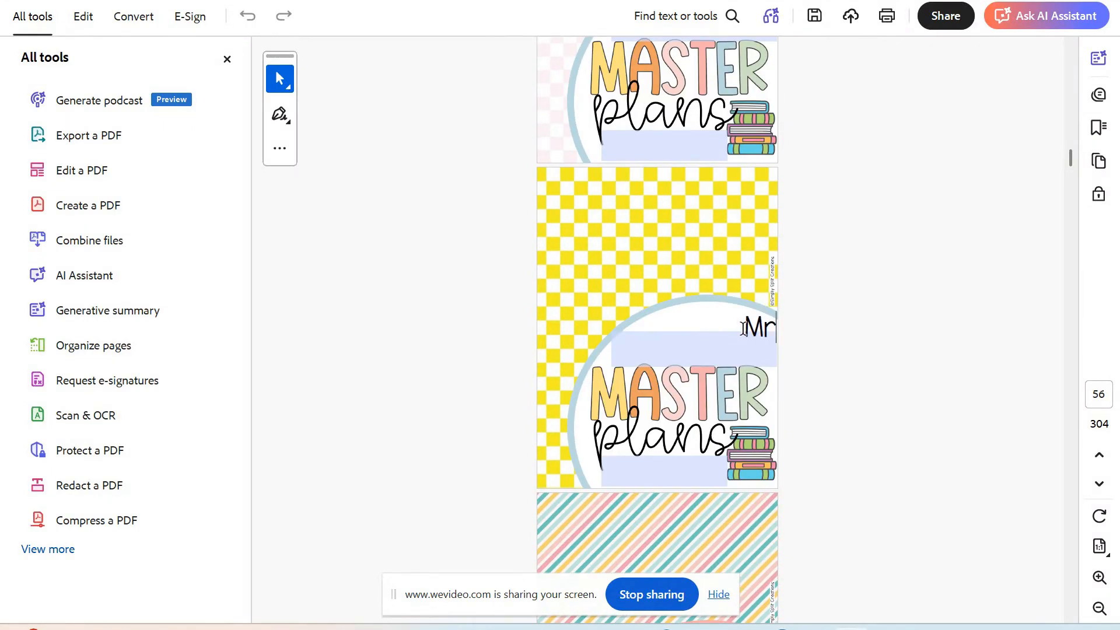
text(arrison's)
key(Tab)
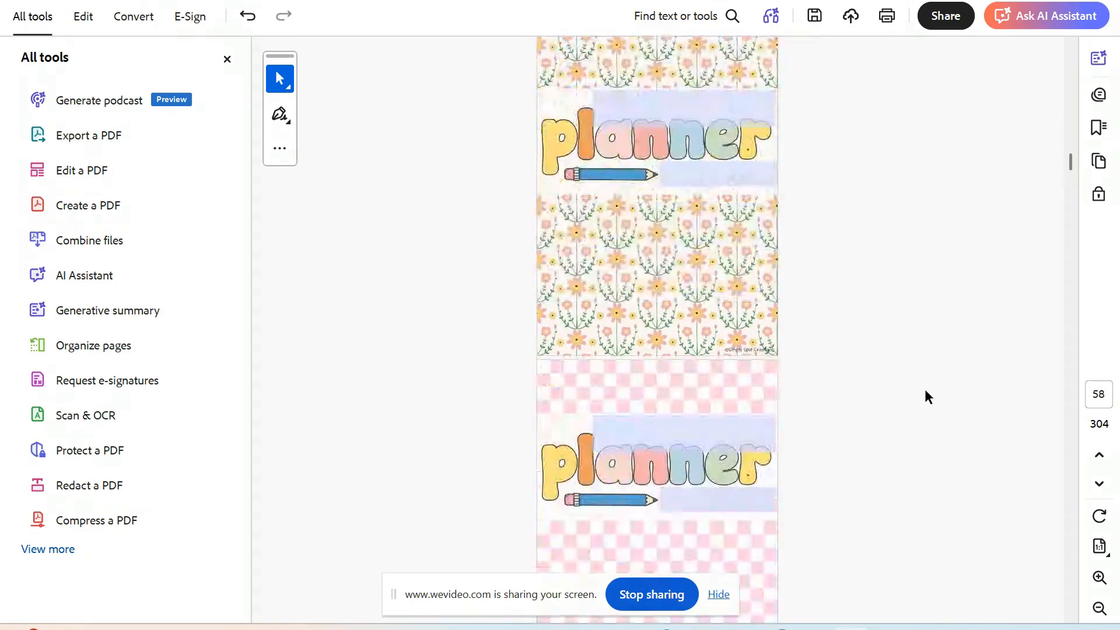
Examine the blank editable tabs on page 215 and the preset month and subject tab designs that follow.
scroll(925, 389, down, 3)
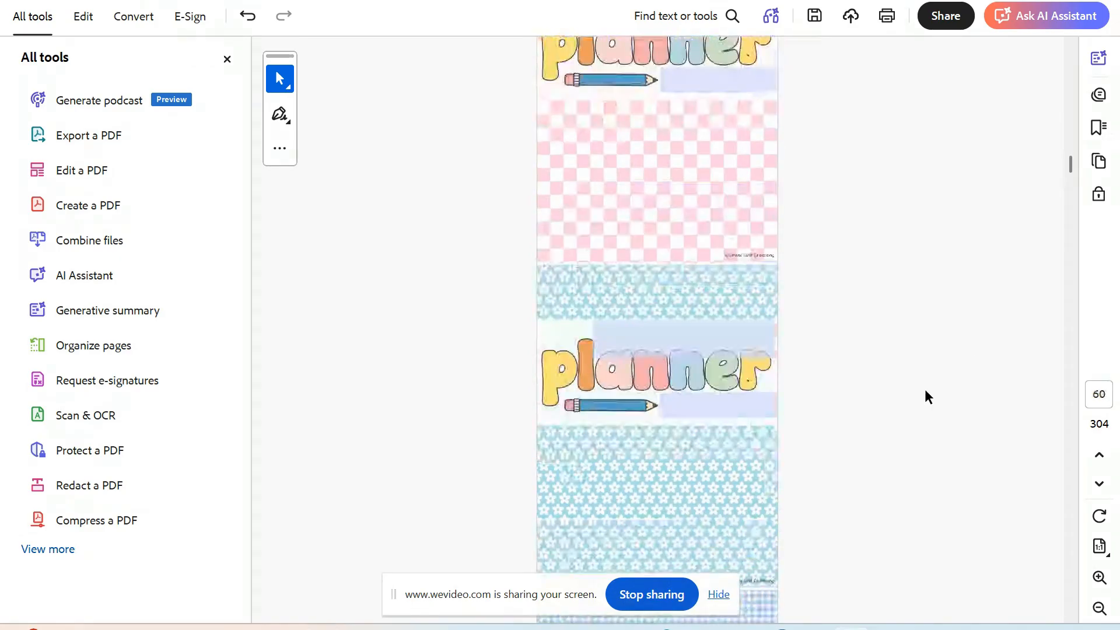
drag(1072, 169, 1018, 458)
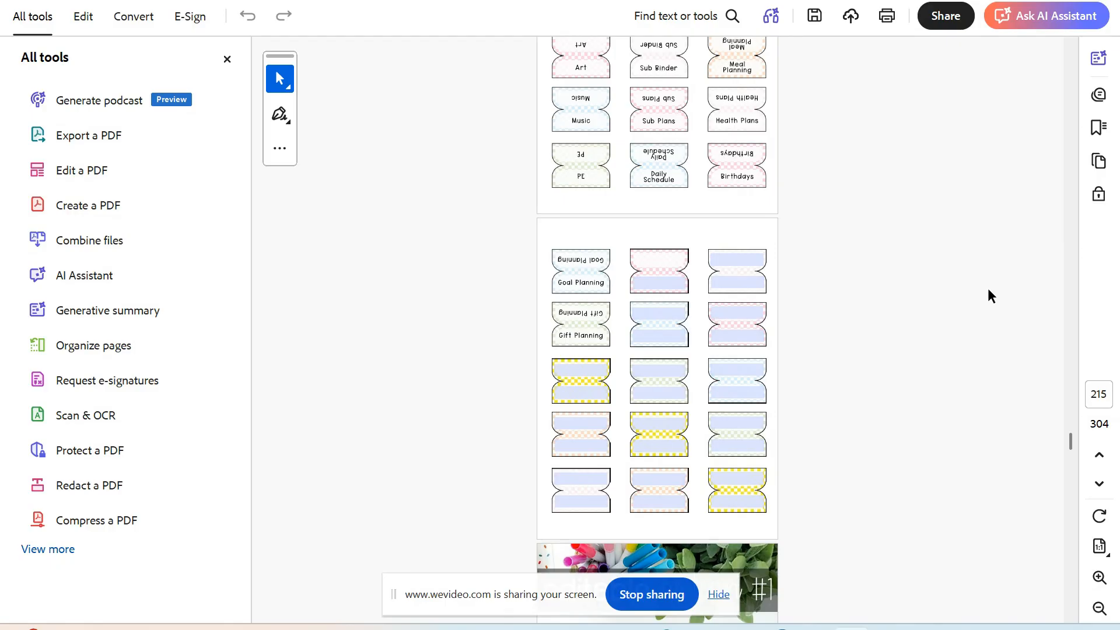
click(672, 286)
click(845, 261)
scroll(932, 380, down, 20)
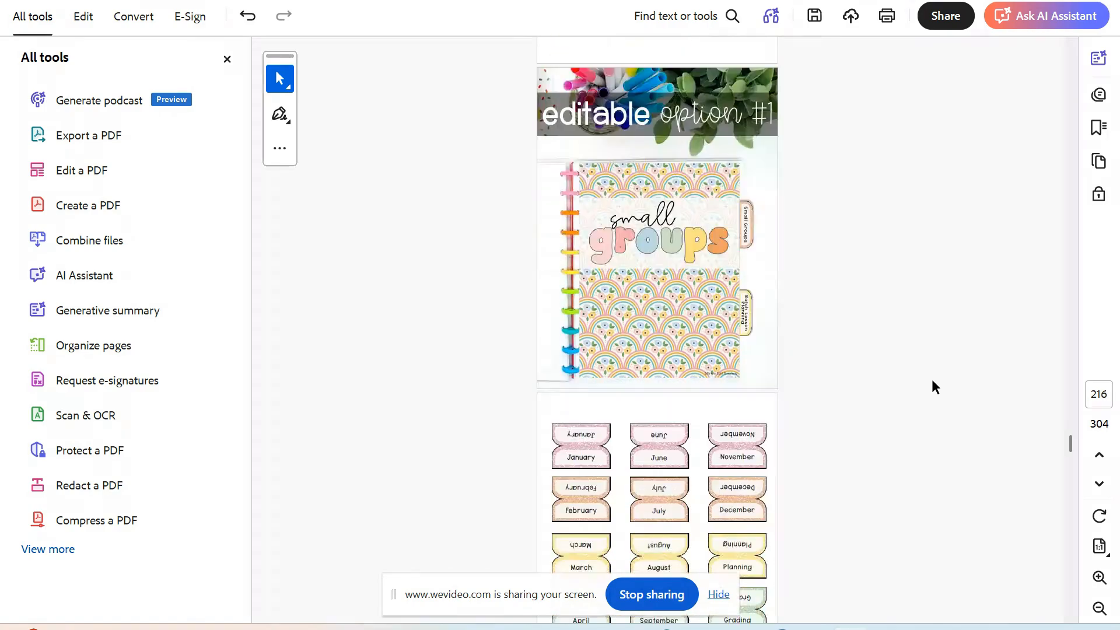
scroll(932, 381, down, 20)
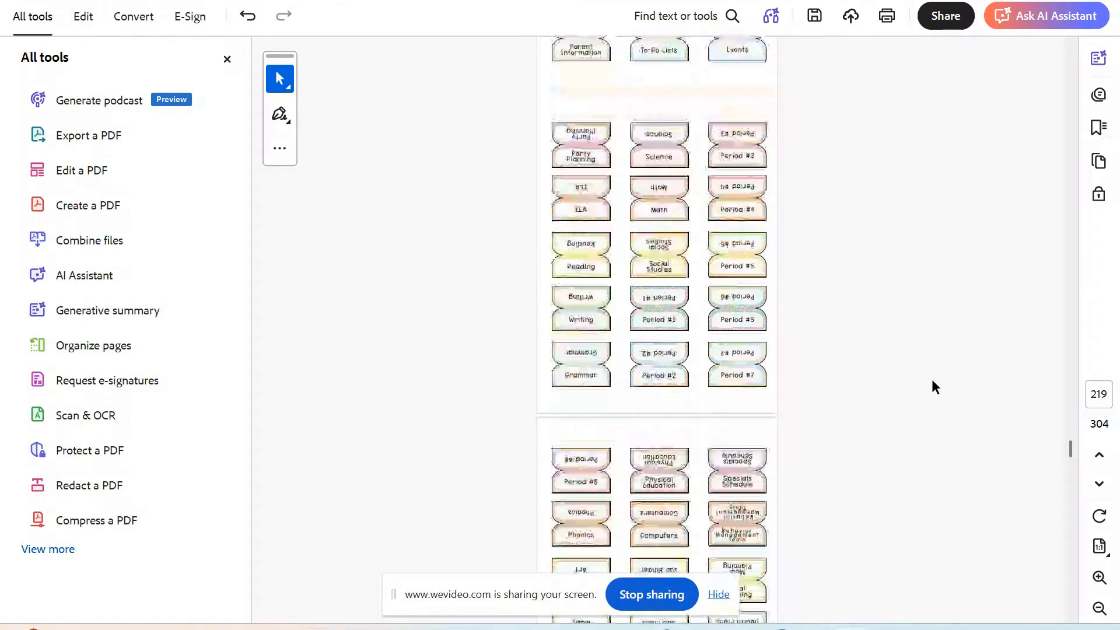
scroll(932, 380, down, 7)
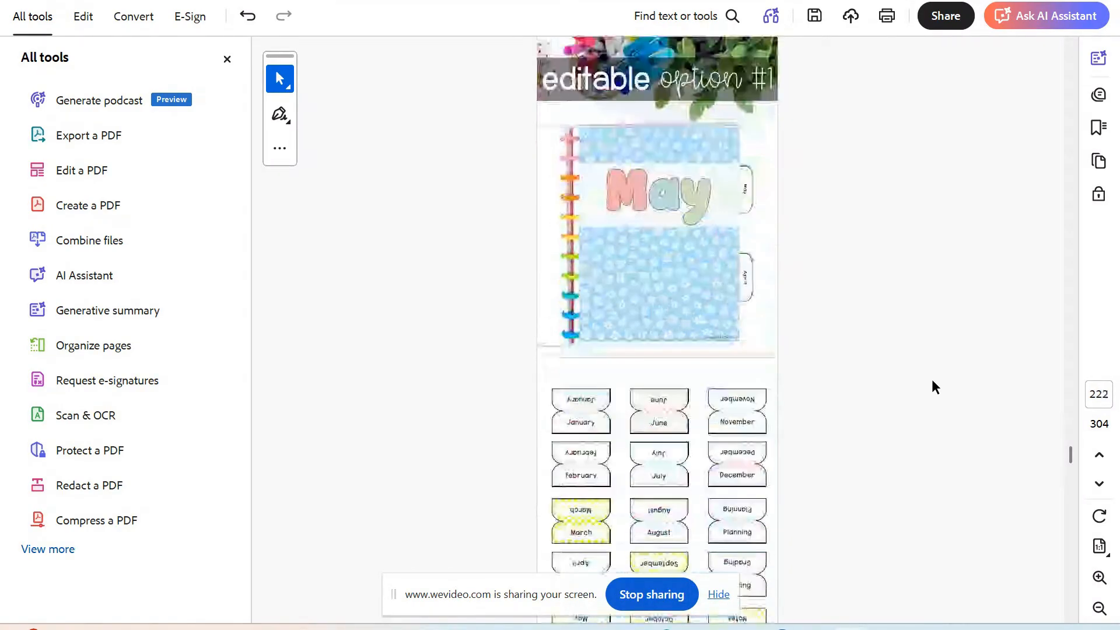
scroll(932, 381, down, 5)
scroll(932, 379, down, 20)
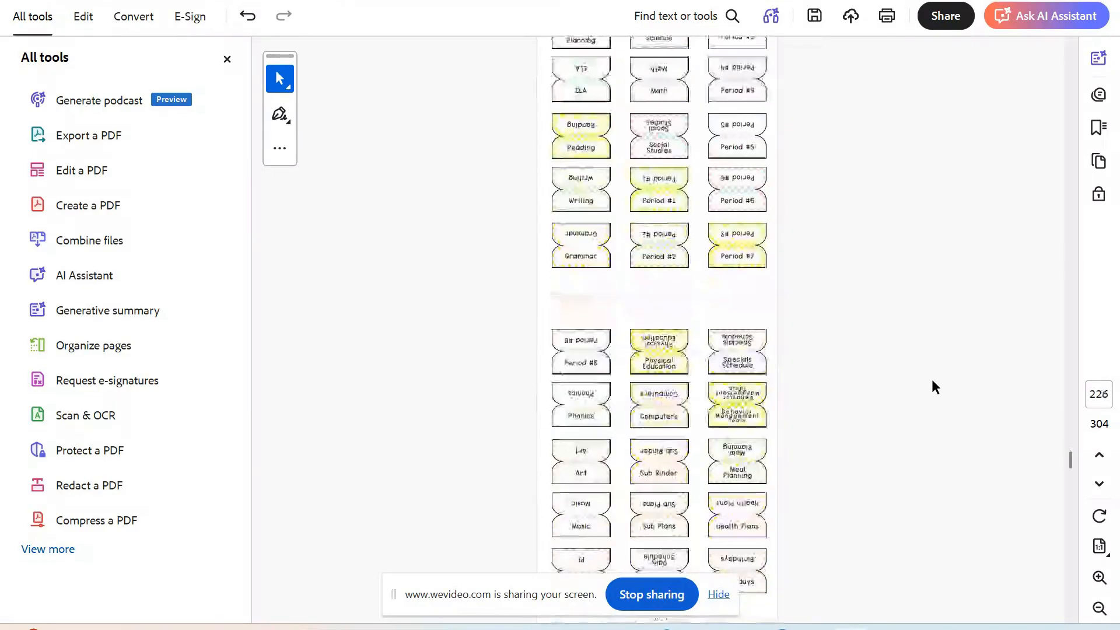
Examine the "edit text here" template covers around page 236 and check whether their text can be selected.
drag(1067, 456, 1070, 474)
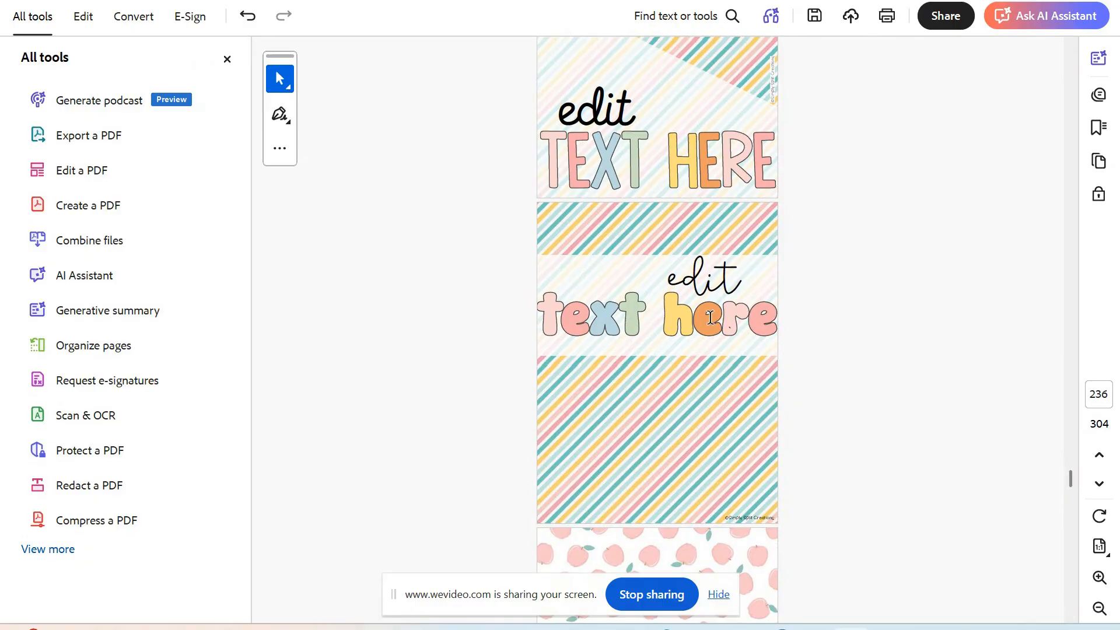
double_click(575, 325)
double_click(712, 287)
drag(775, 327, 790, 372)
scroll(872, 434, down, 10)
scroll(827, 439, up, 3)
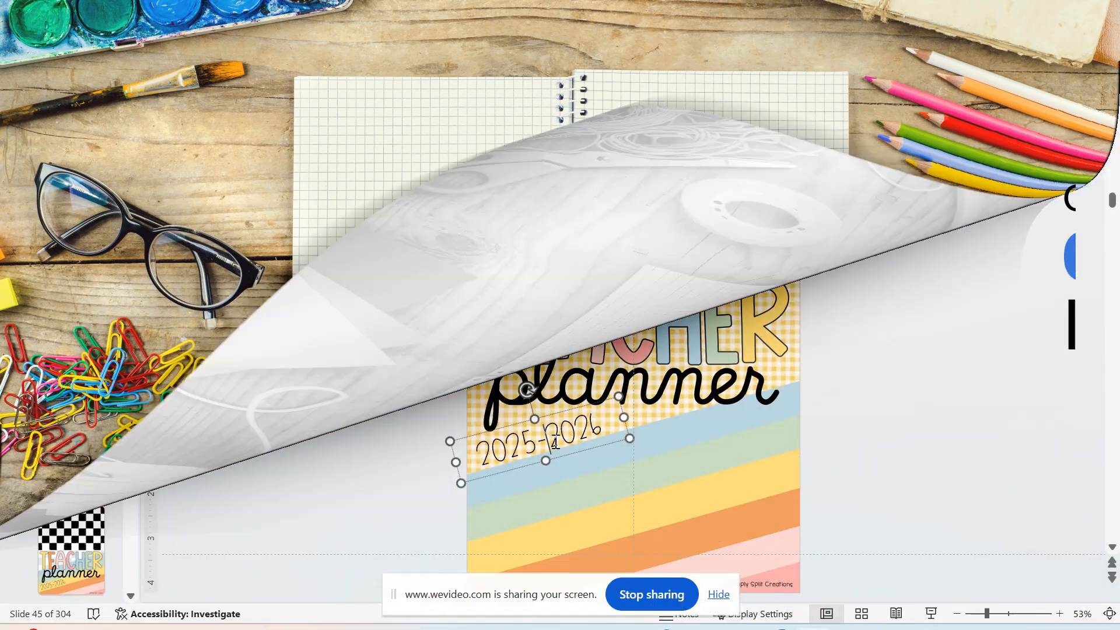
In PowerPoint, set the school year to 2026-2027 on the yellow gingham Teacher Planner cover on slide 45.
key(Right)
key(BackSpace)
text(6000)
key(BackSpace)
key(BackSpace)
key(BackSpace)
key(BackSpace)
text(5)
key(BackSpace)
text(7)
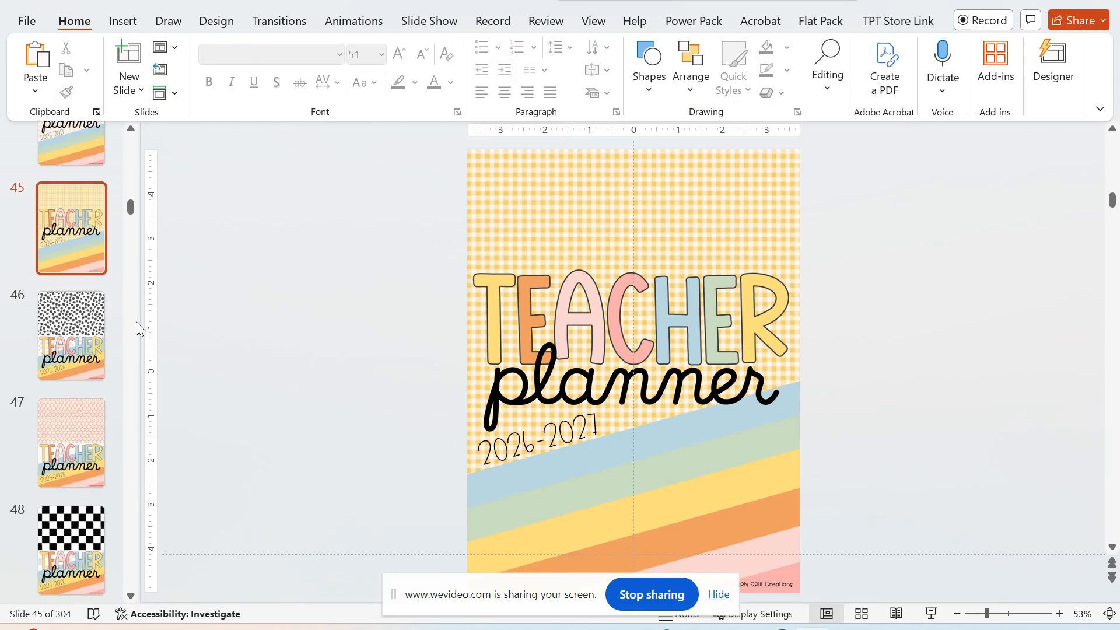
Look through the editable planner and Master Plans cover slides, viewing the black-dotted Master Plans cover on slide 54.
scroll(63, 420, down, 10)
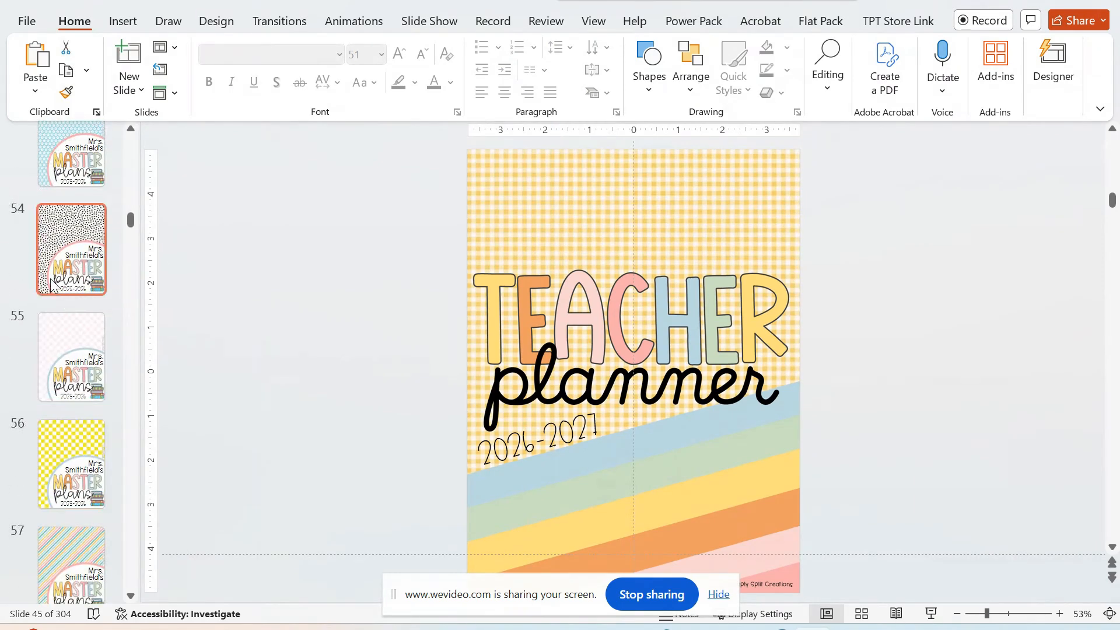
click(52, 289)
scroll(58, 350, down, 1)
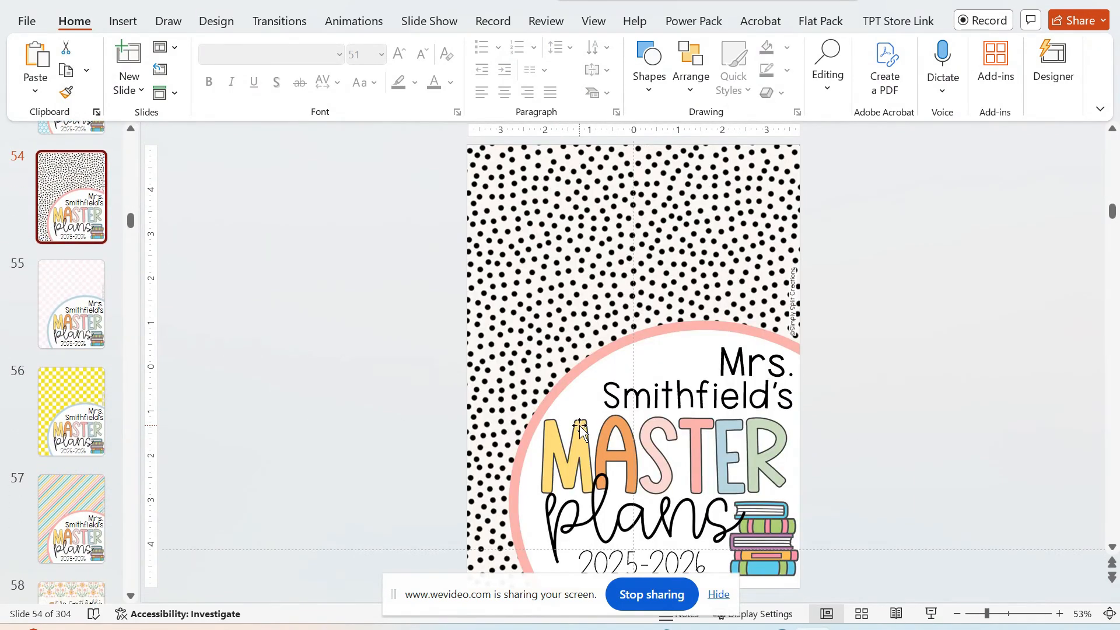
scroll(75, 448, down, 12)
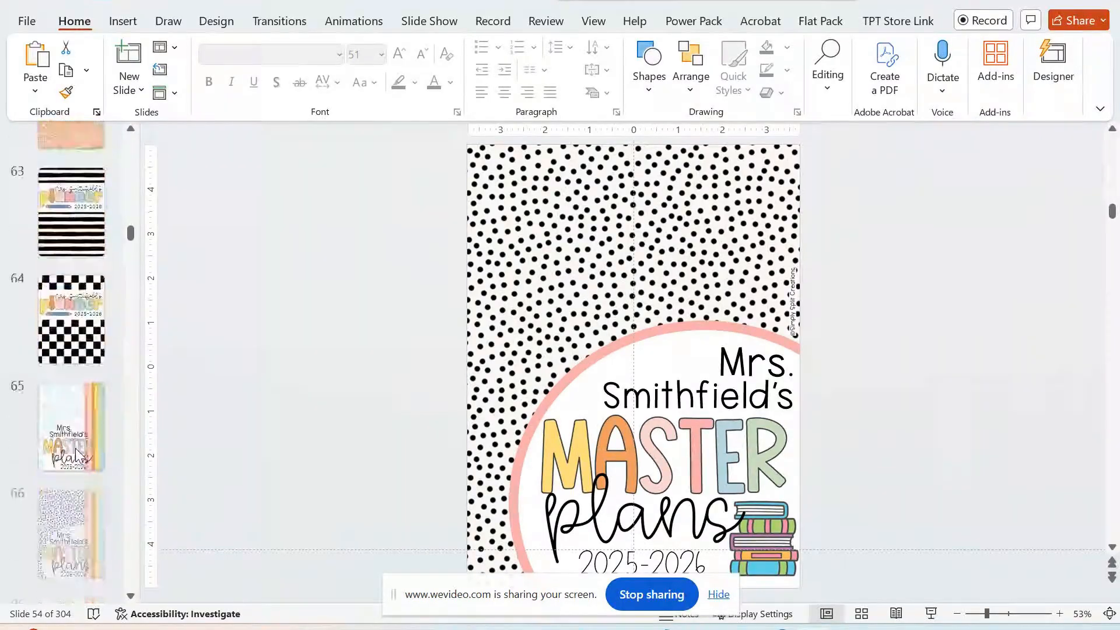
scroll(75, 448, down, 8)
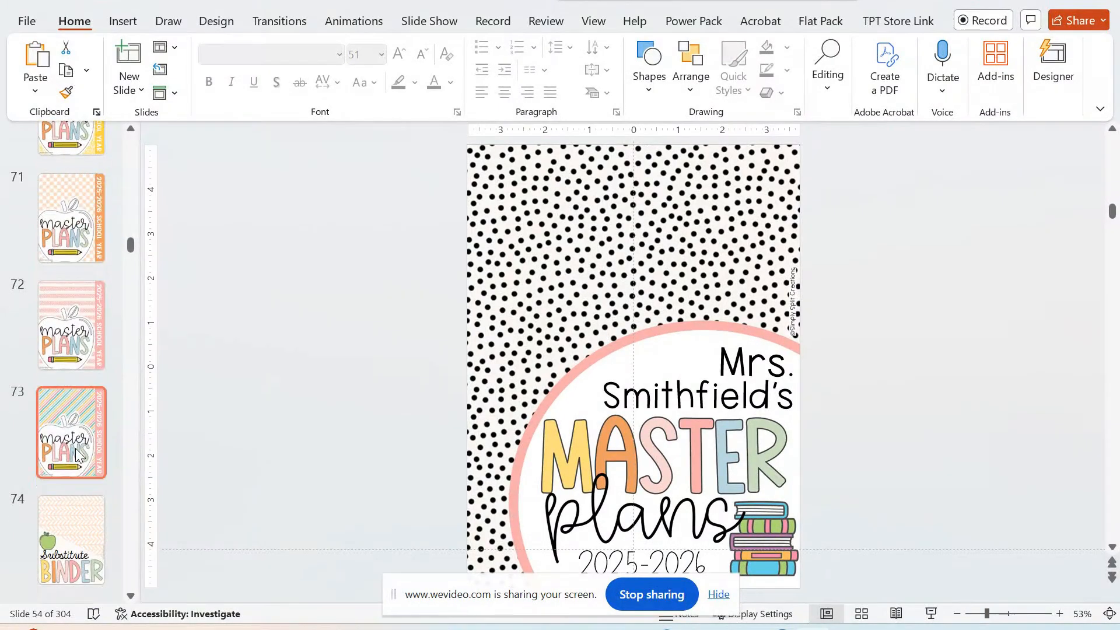
scroll(75, 448, down, 3)
scroll(75, 448, up, 12)
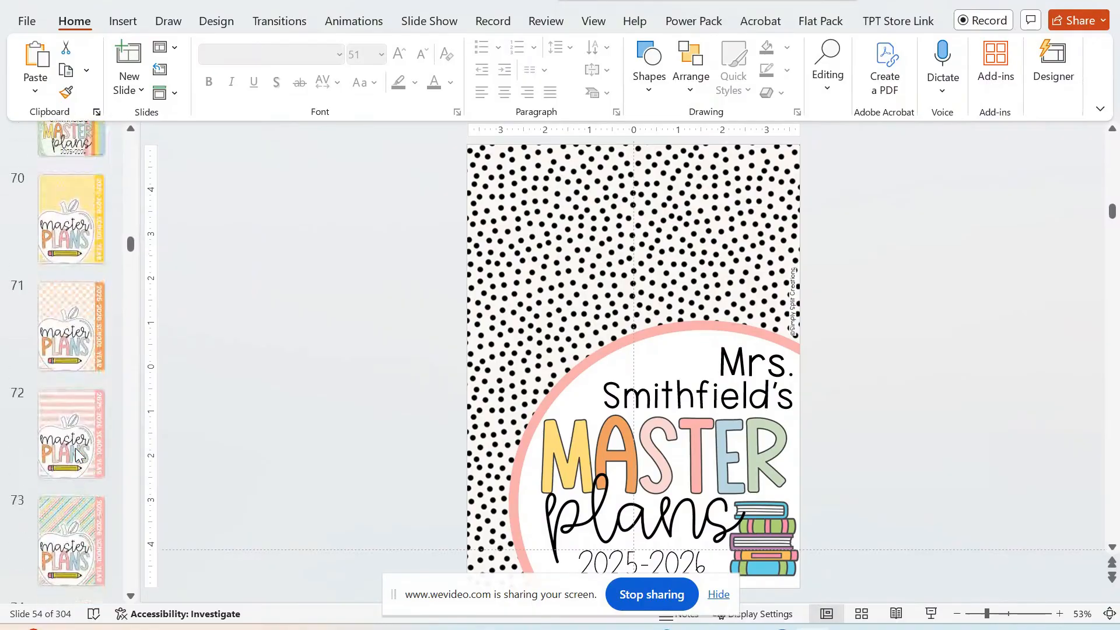
scroll(75, 448, up, 20)
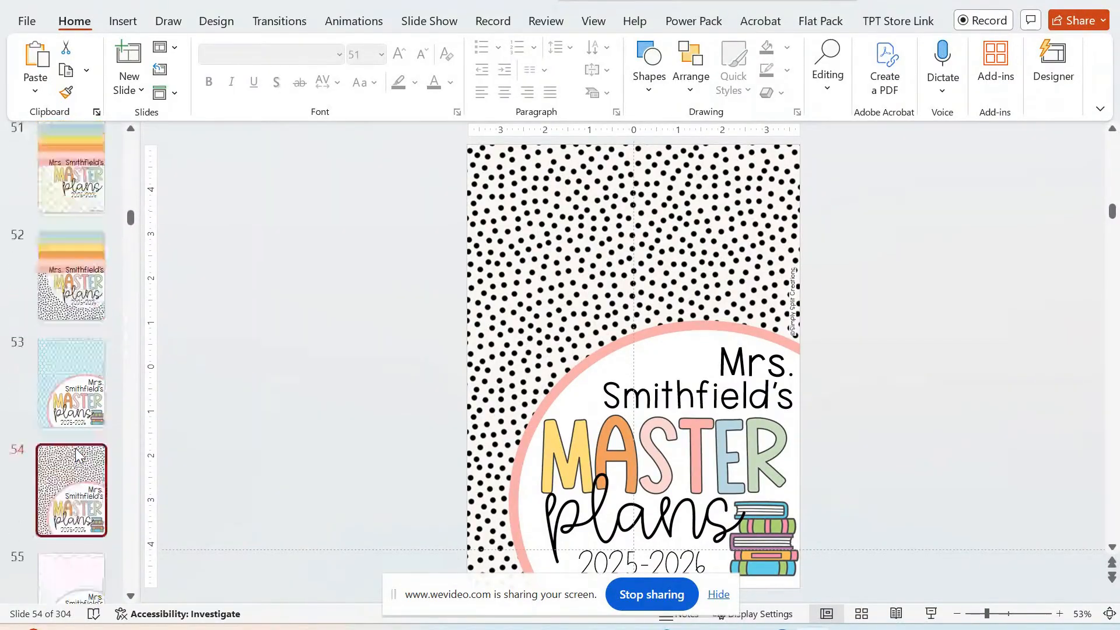
scroll(76, 448, up, 10)
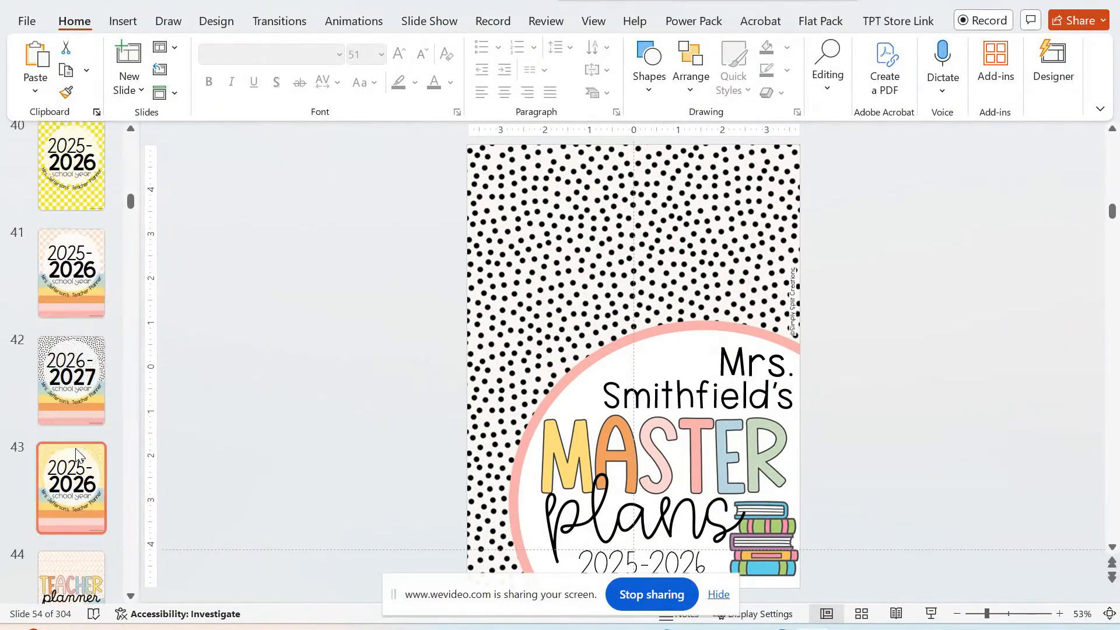
scroll(76, 452, down, 4)
Replace the word "edit" with "small" on the striped template cover on slide 233.
drag(132, 201, 149, 482)
click(71, 203)
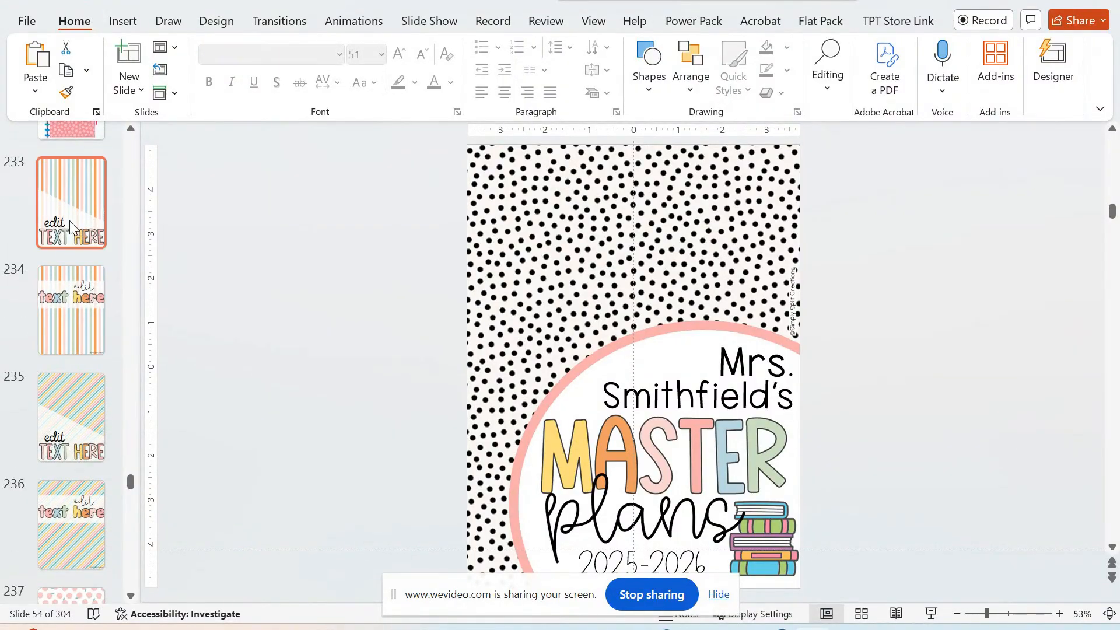
double_click(561, 456)
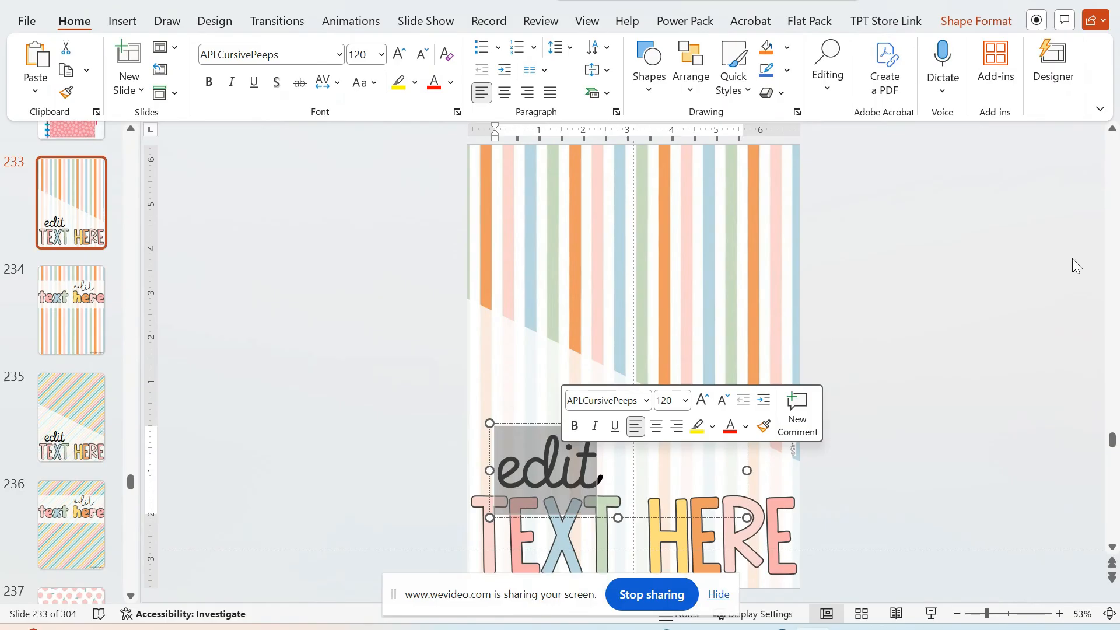
text(small)
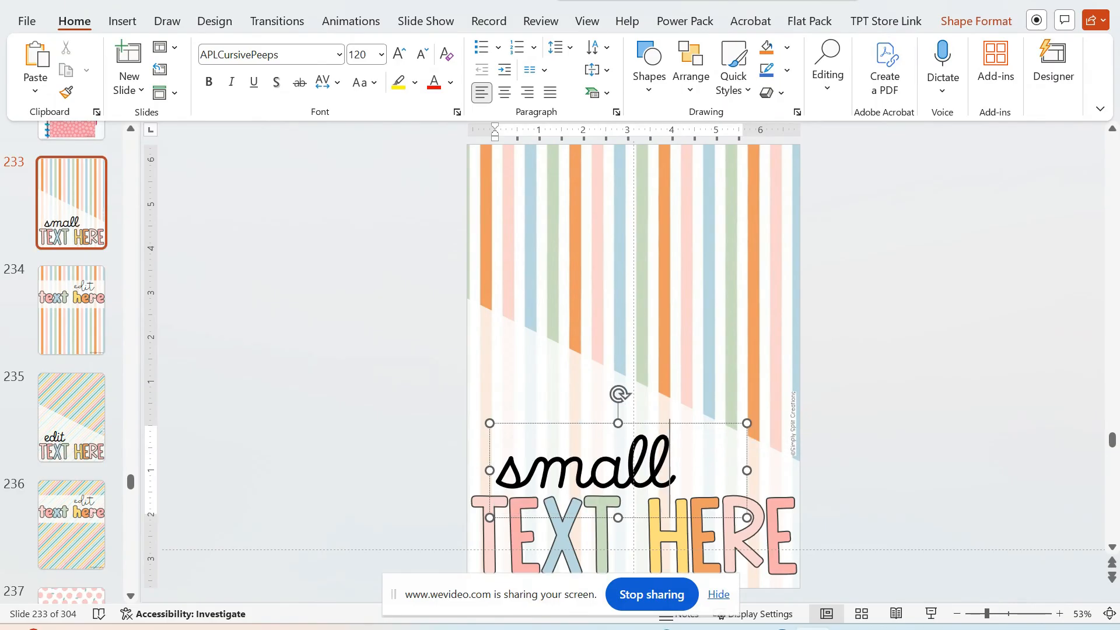
Replace "TEXT HERE" with "GROUPS" on the striped template cover on slide 233, keeping the multicoloured letters.
click(509, 535)
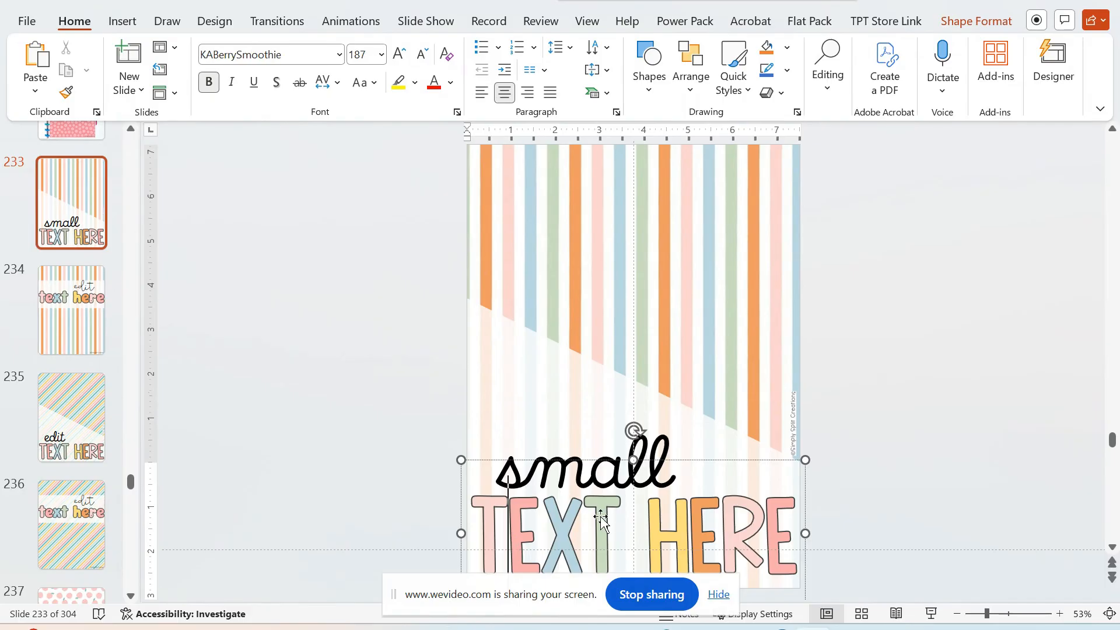
text(GRXT)
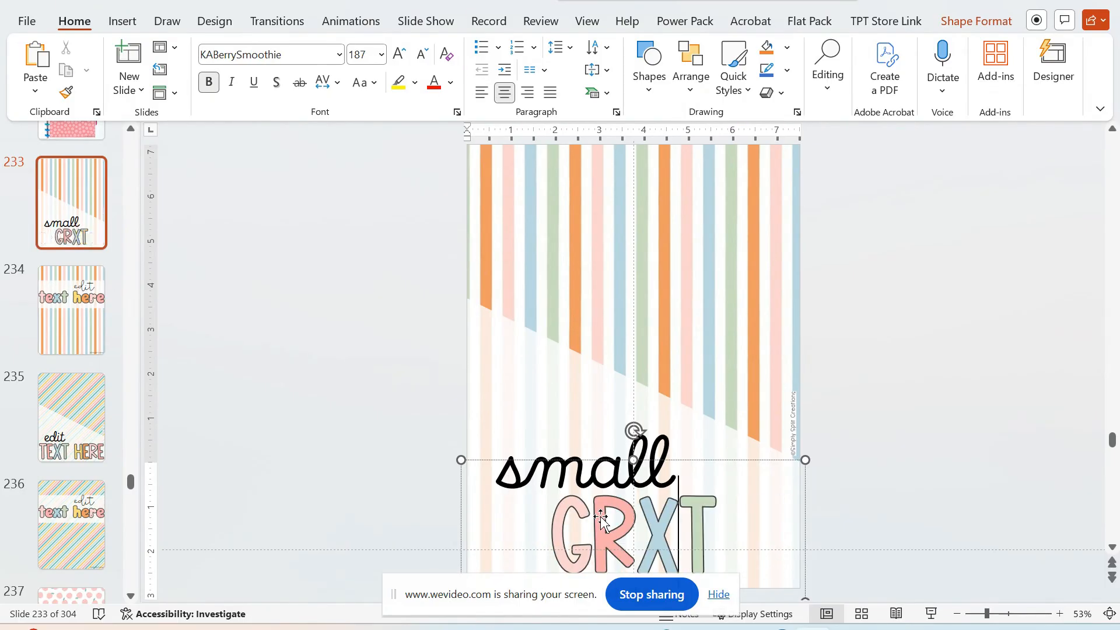
key(Delete)
text(OUHPER)
key(Right)
key(BackSpace)
text(U)
key(Right)
key(Left)
key(BackSpace)
text(P)
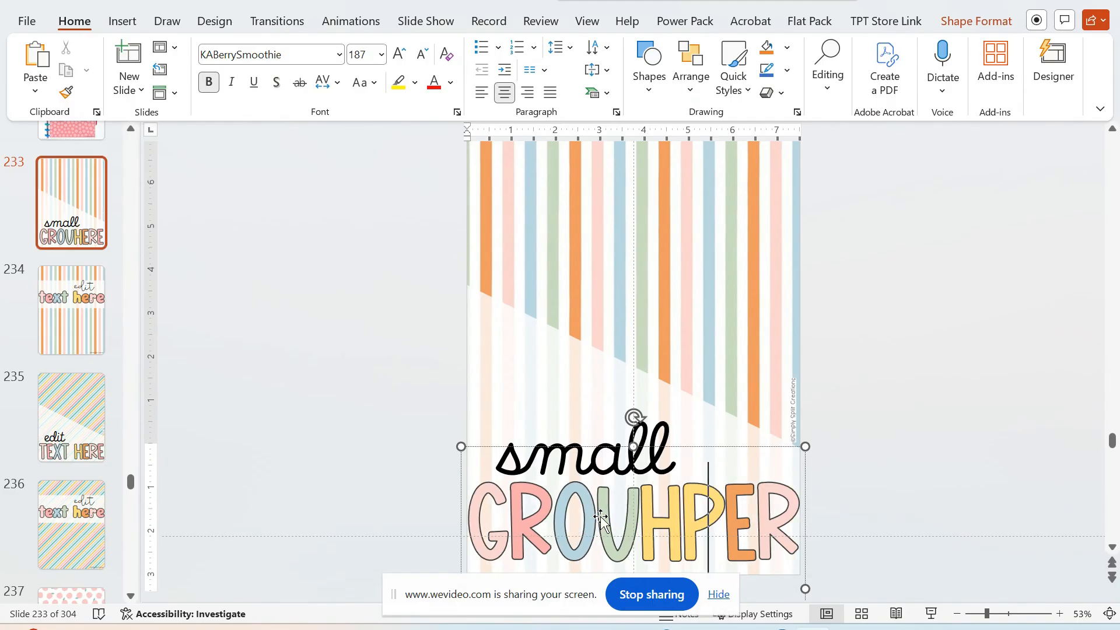
key(Left)
key(BackSpace)
key(Right)
key(Delete)
key(Delete)
key(Delete)
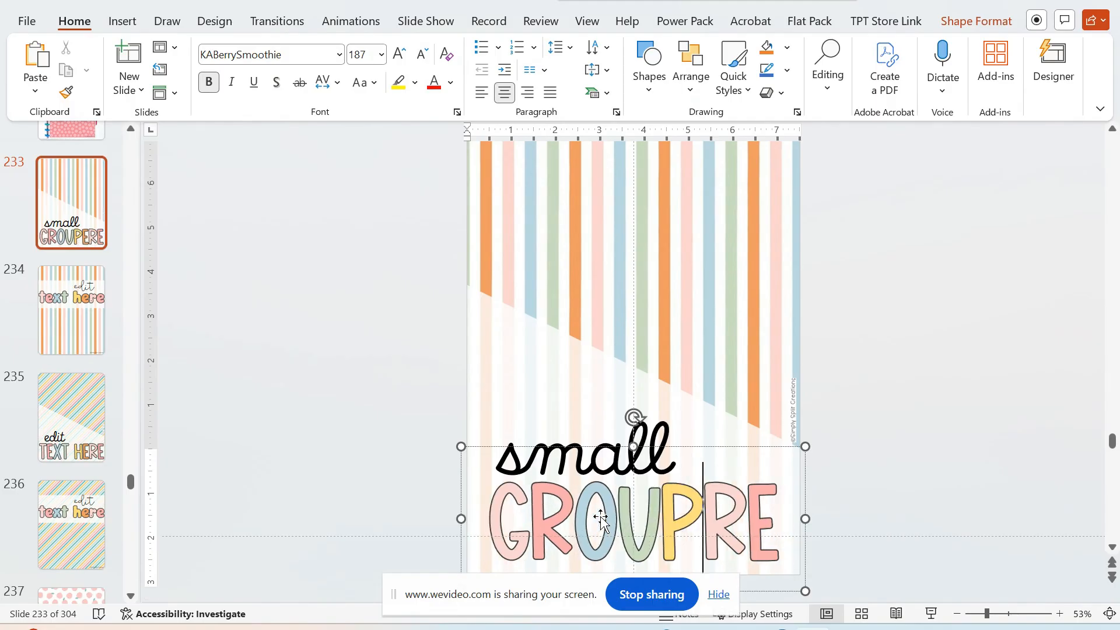
key(ctrl+z)
key(ctrl+z)
key(ctrl+z)
key(Delete)
text(S)
key(Delete)
key(Delete)
Enlarge the font of the word "GROUPS" on the striped cover.
click(716, 488)
click(804, 524)
click(400, 54)
click(399, 55)
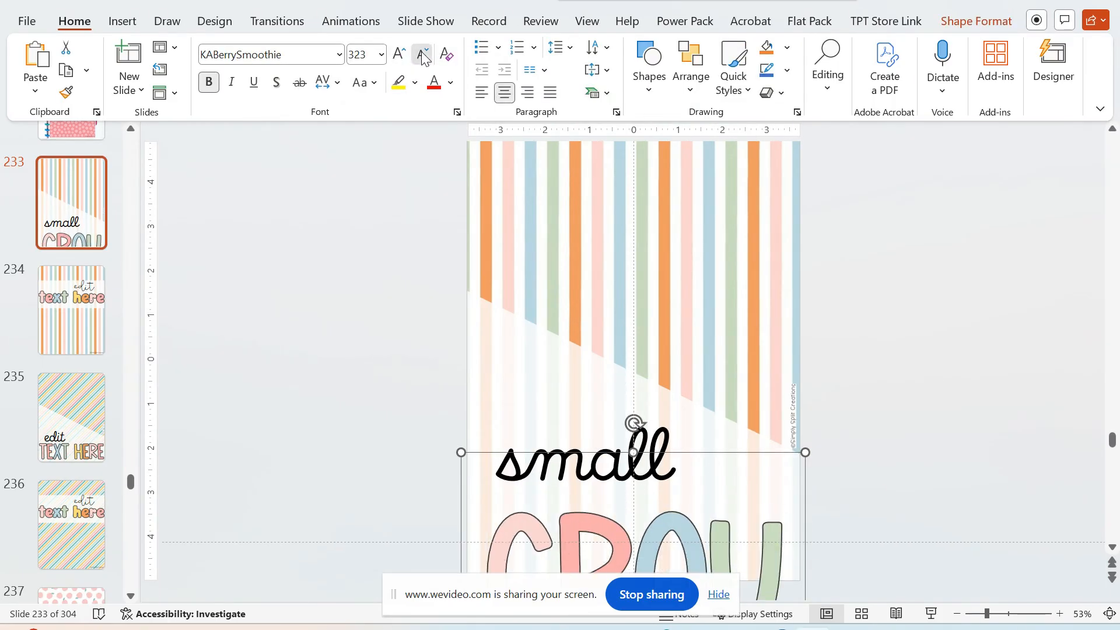
Move the "small" and "GROUPS" text boxes up together so both words fit on the striped cover.
click(568, 458)
shift+click(708, 511)
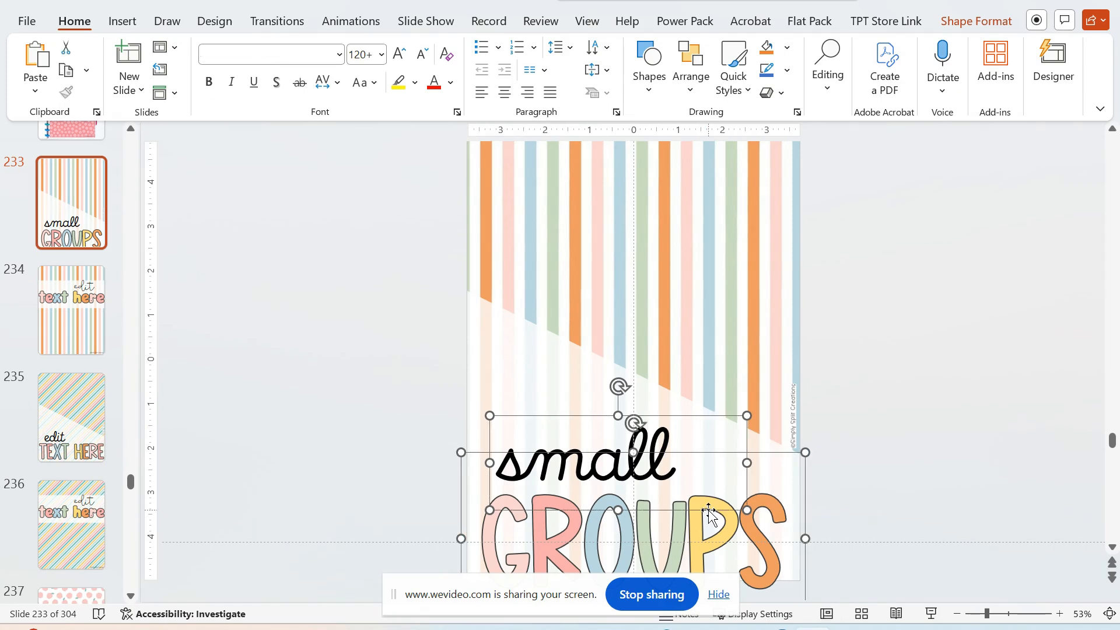
key(Up)
key(Up)
key(Up)
key(Up)
key(Up)
key(Up)
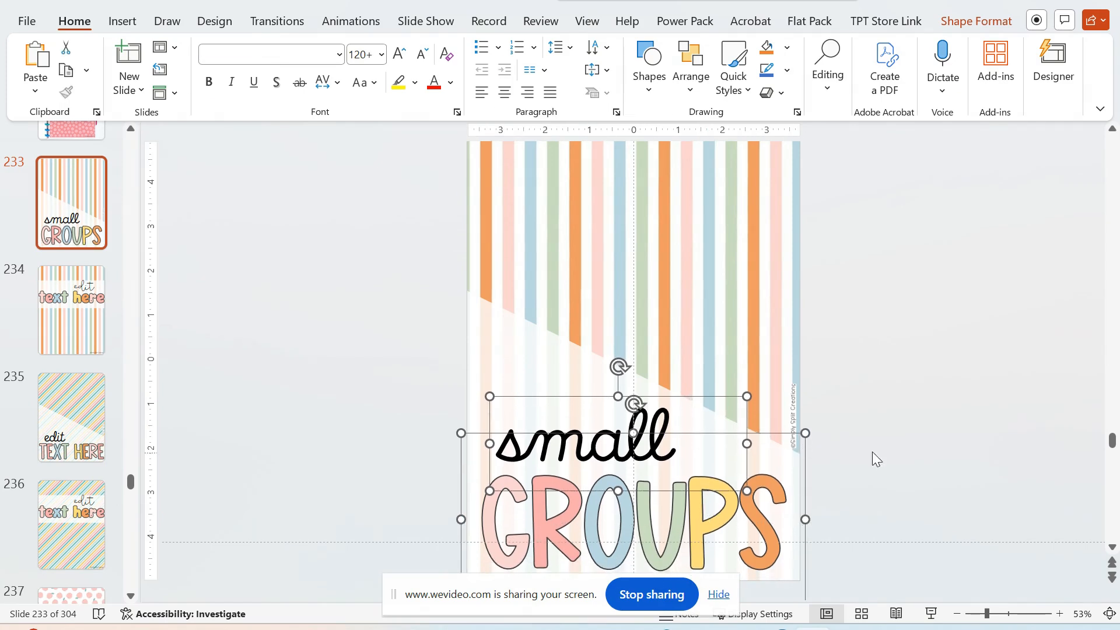
click(1036, 455)
Replace the word "edit" with "small" on the flower-patterned template cover on slide 242.
scroll(86, 302, down, 5)
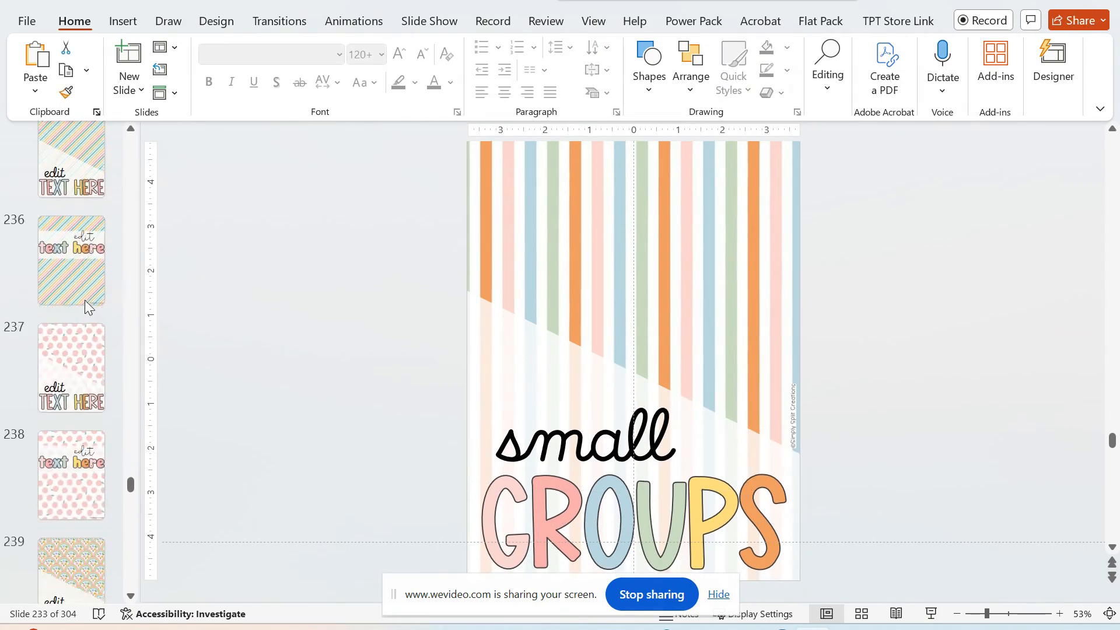
click(51, 219)
double_click(711, 257)
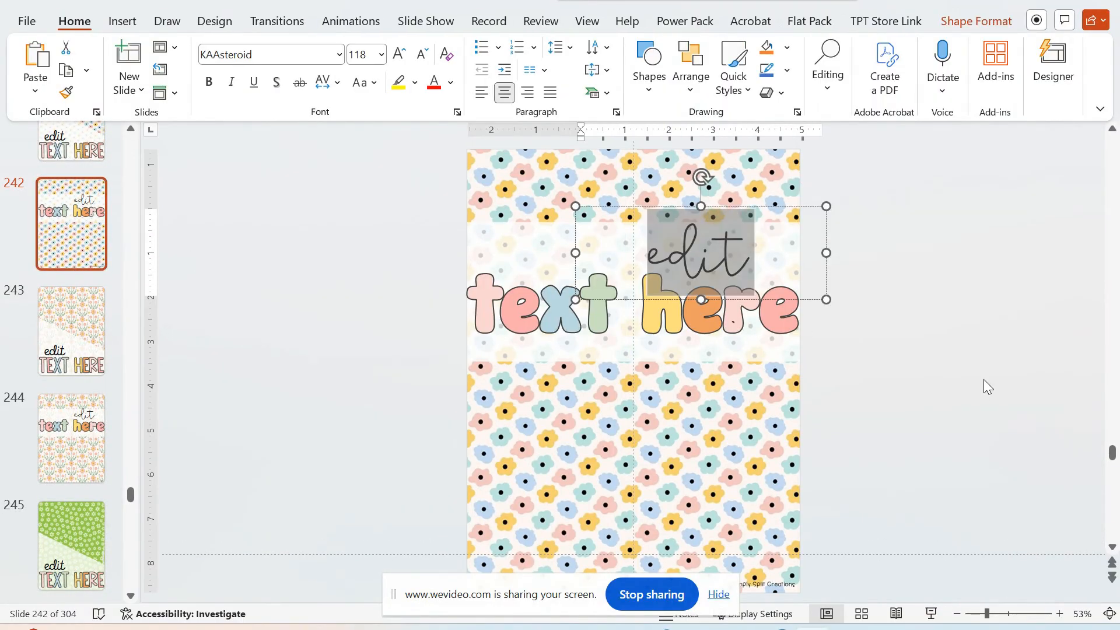
text(small)
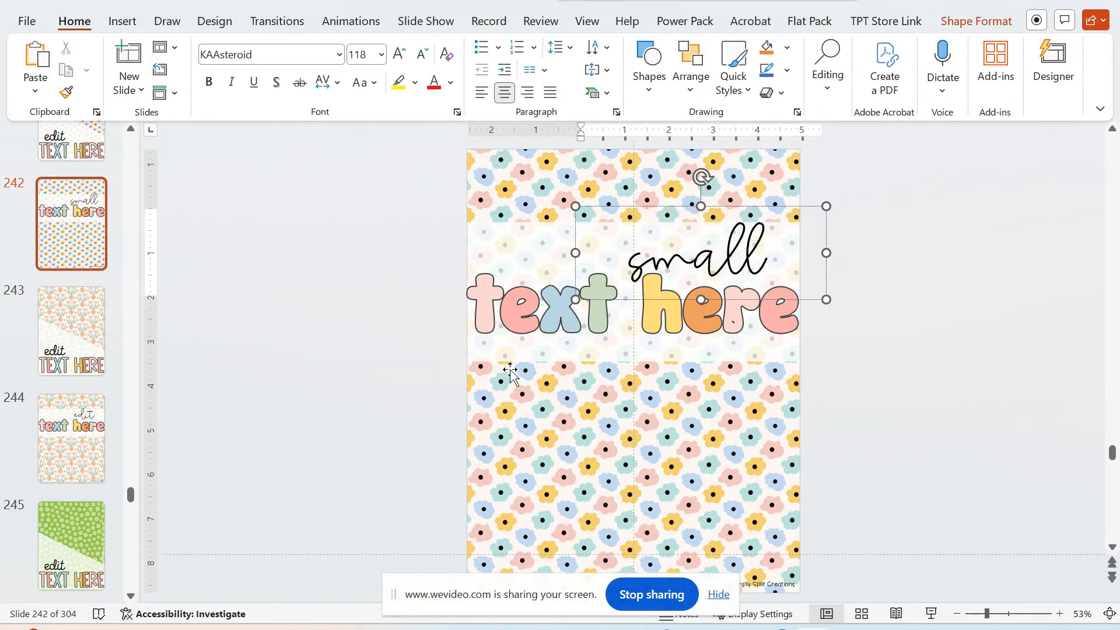
Replace "text here" with "groups" letter by letter on the flower-patterned cover, keeping each letter's colour.
click(496, 321)
text(g)
key(Left)
key(BackSpace)
key(Right)
key(Right)
key(BackSpace)
text(r)
key(Right)
key(BackSpace)
text(o)
key(Right)
key(BackSpace)
text(u)
key(Right)
key(BackSpace)
key(Right)
text(p)
key(Left)
key(BackSpace)
key(Right)
key(Right)
key(BackSpace)
text(s)
key(Delete)
key(Delete)
key(Left)
click(998, 321)
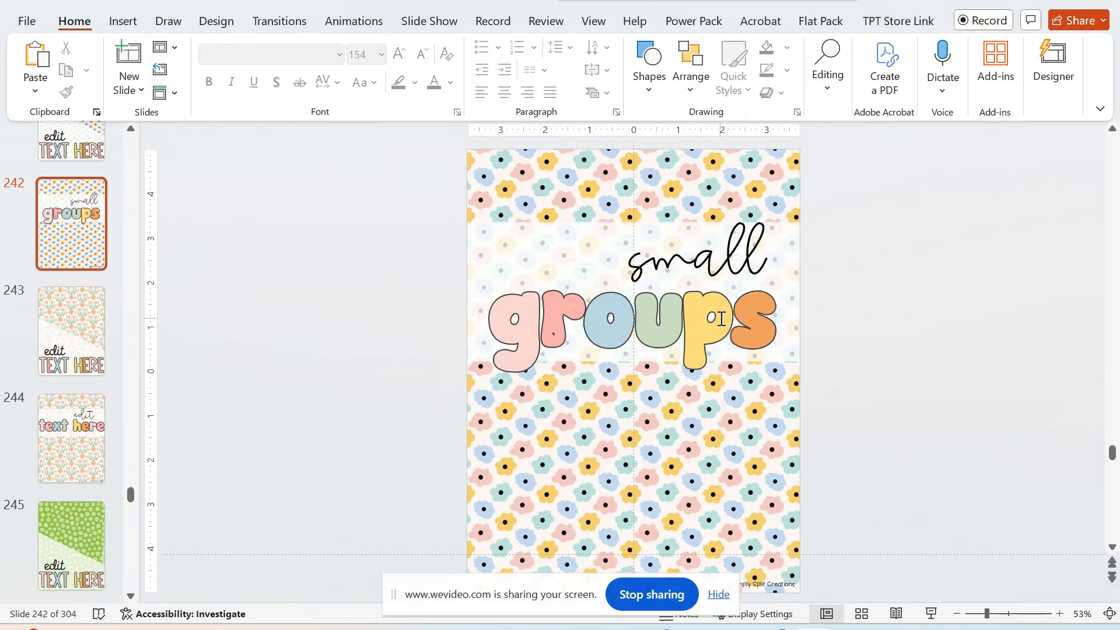
Set the font size of the word "groups" on the flower-patterned cover to 132.
click(704, 300)
key(ctrl+a)
click(372, 58)
text(1352)
key(Return)
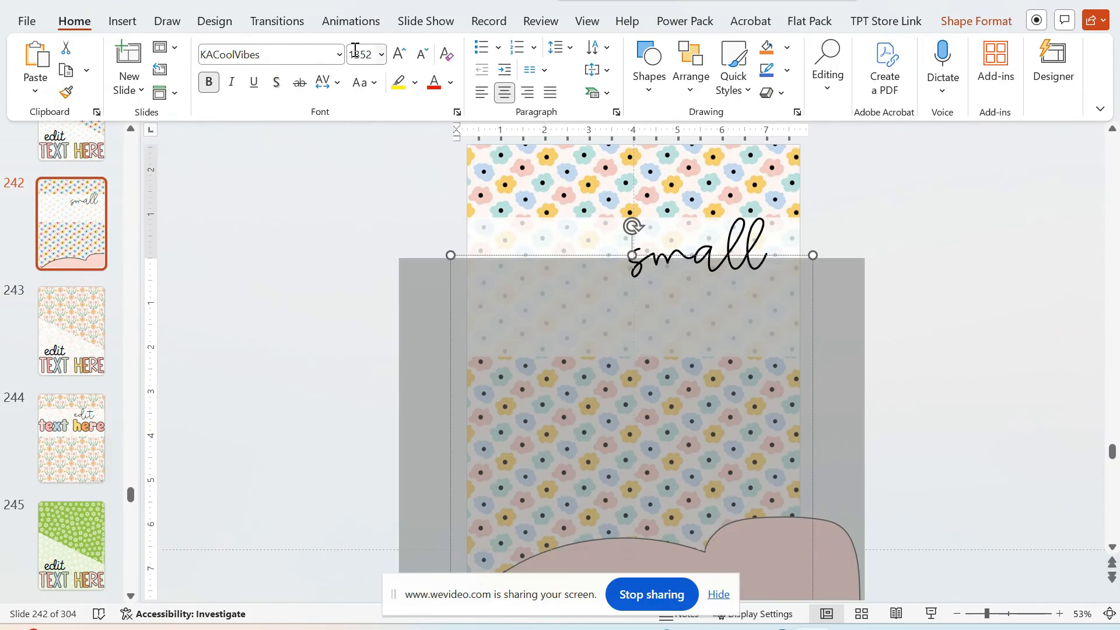
text(2)
key(Return)
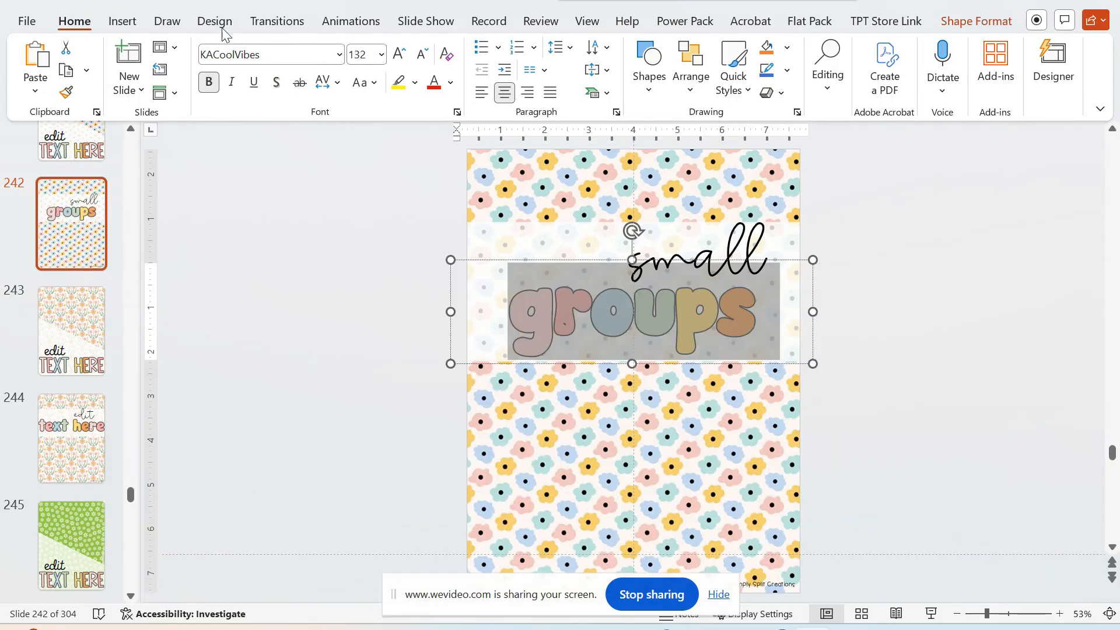
Widen the letters of "groups" in small increments using expanded character spacing.
click(325, 84)
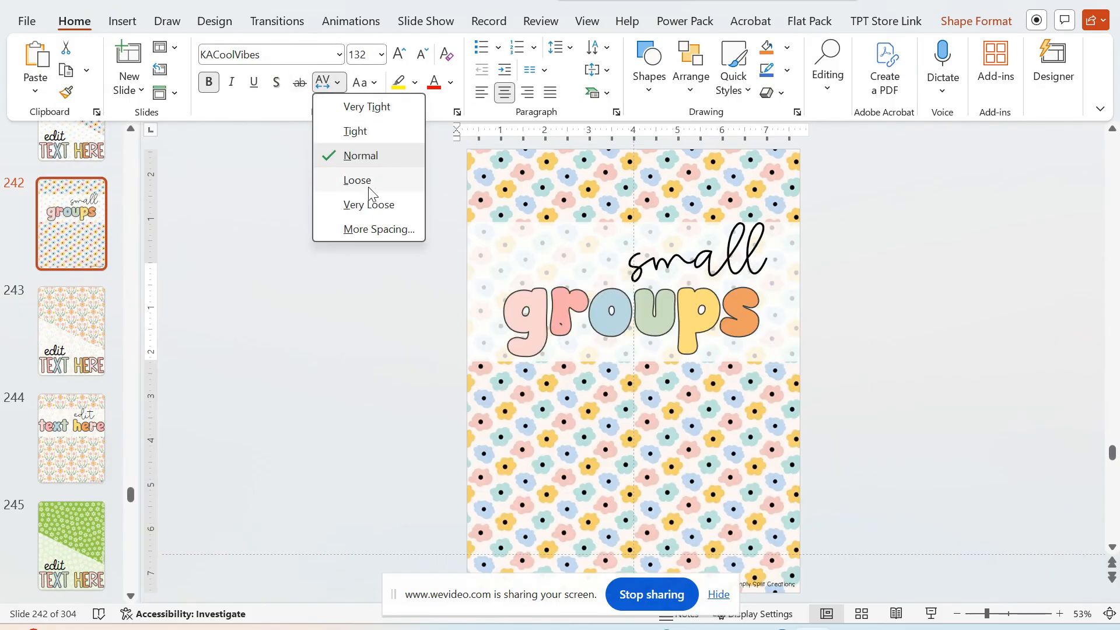
click(374, 230)
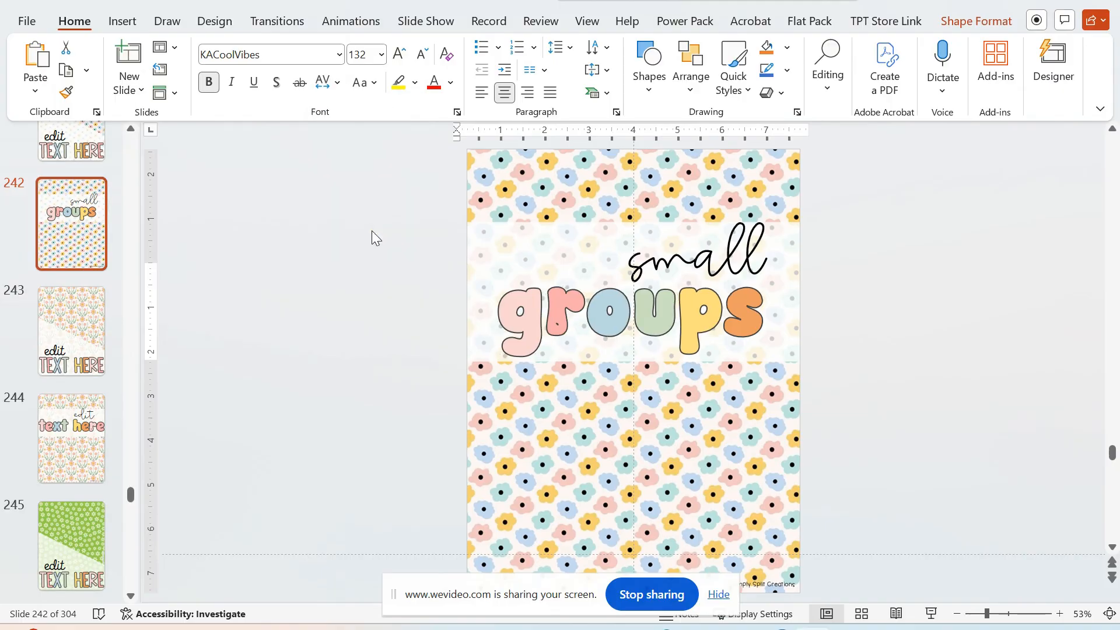
click(564, 204)
click(564, 205)
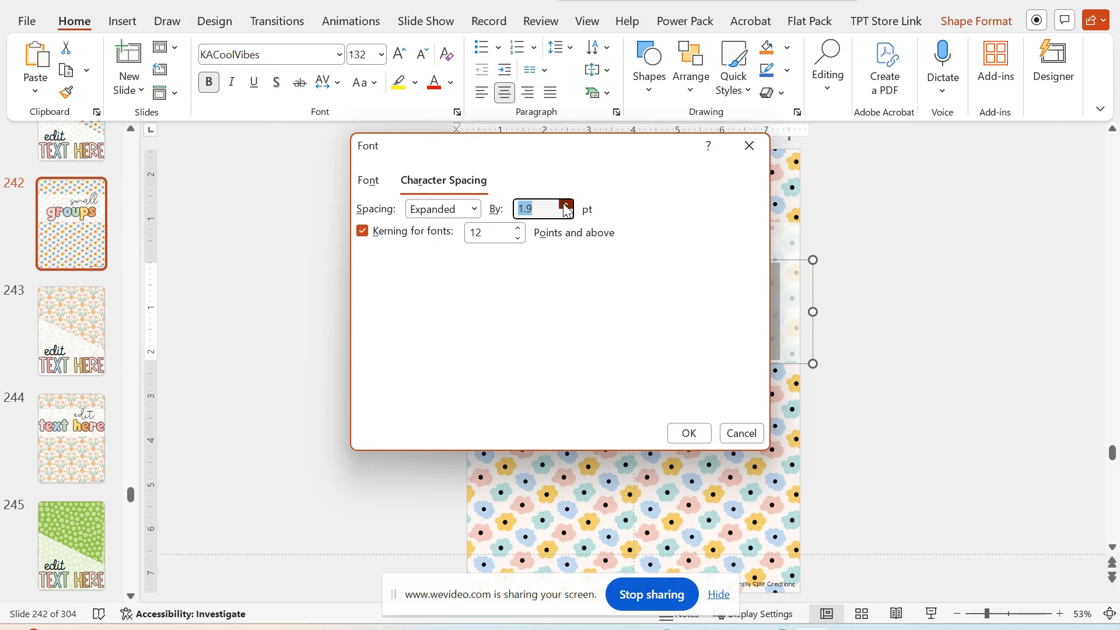
click(697, 437)
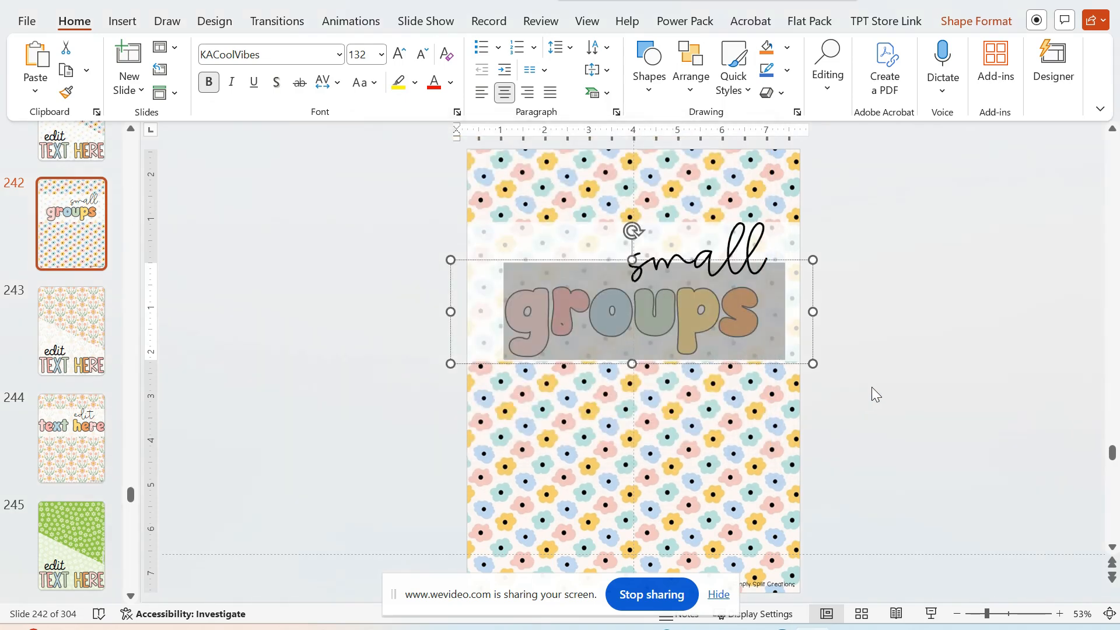
click(337, 83)
click(367, 228)
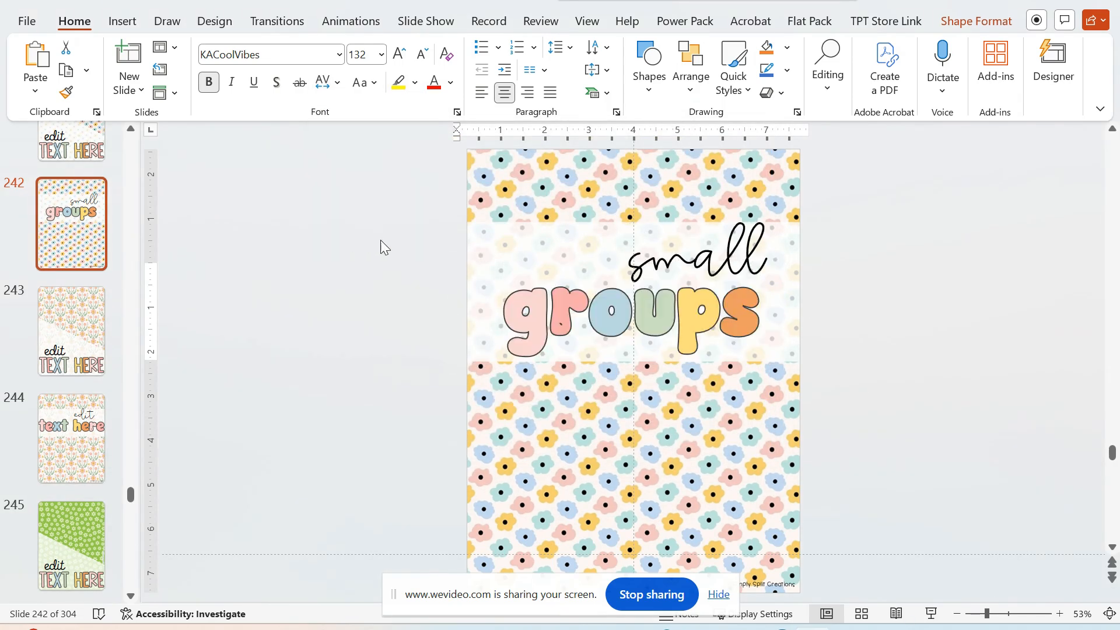
click(535, 213)
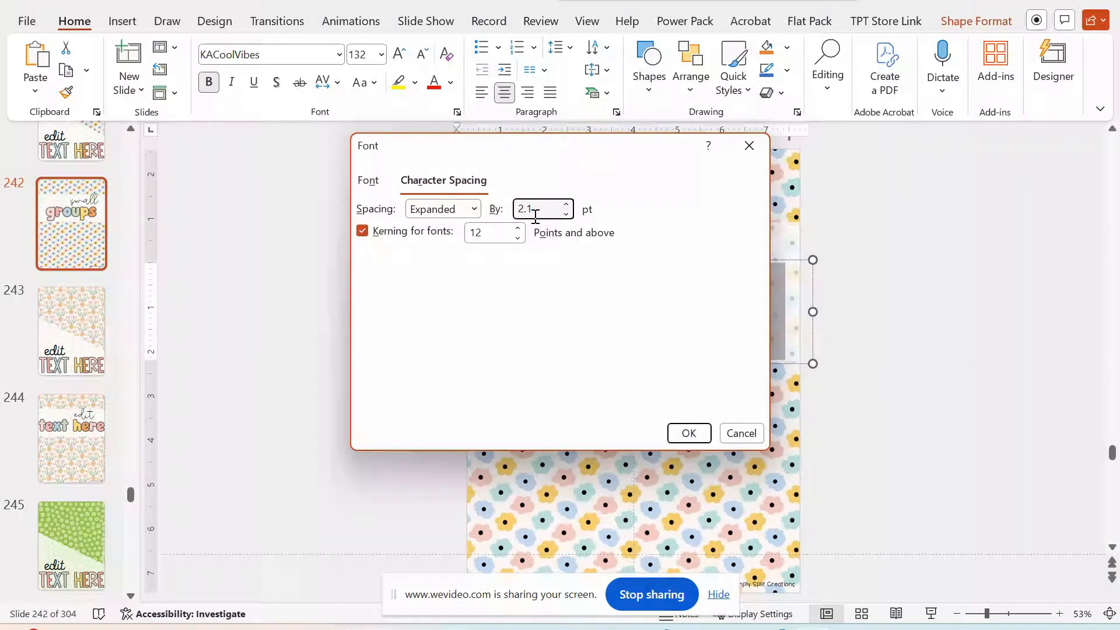
text(3)
key(Return)
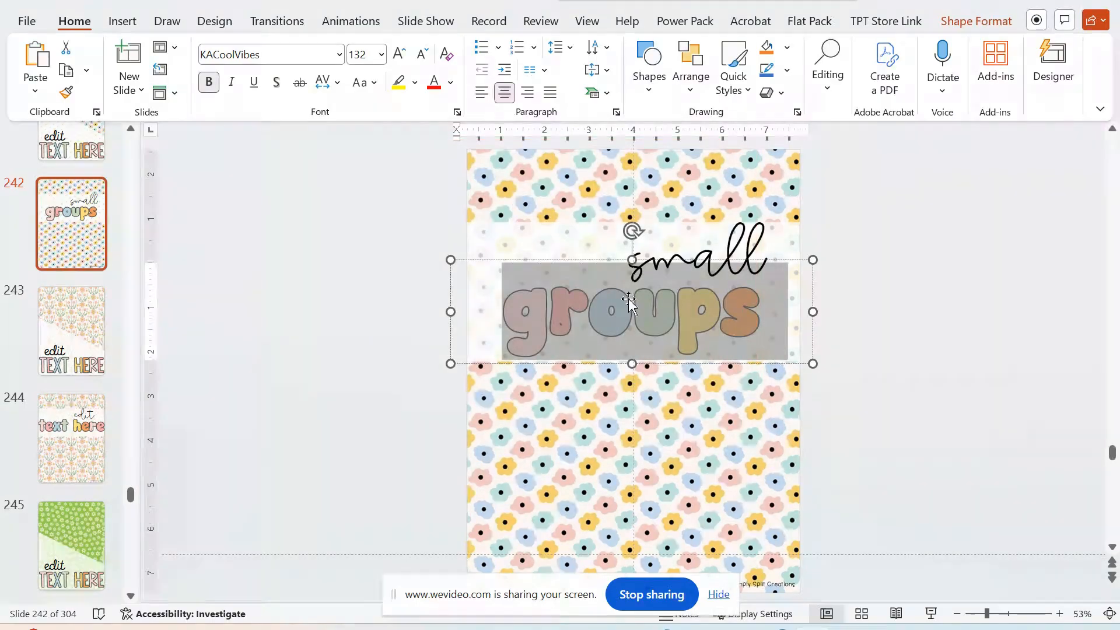
click(342, 82)
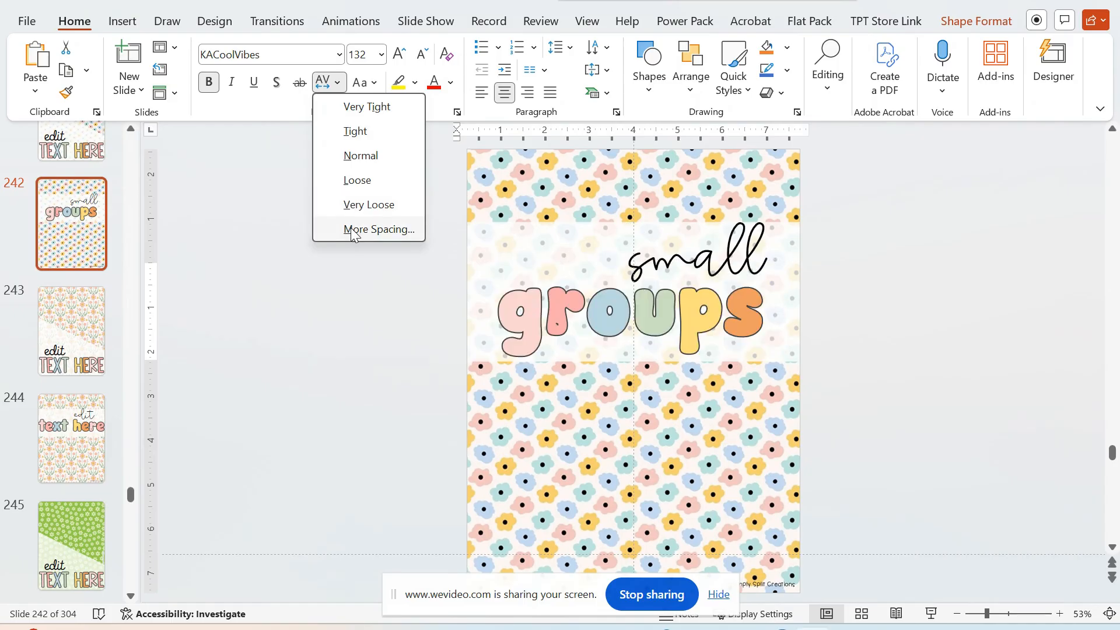
click(379, 229)
drag(558, 212, 529, 211)
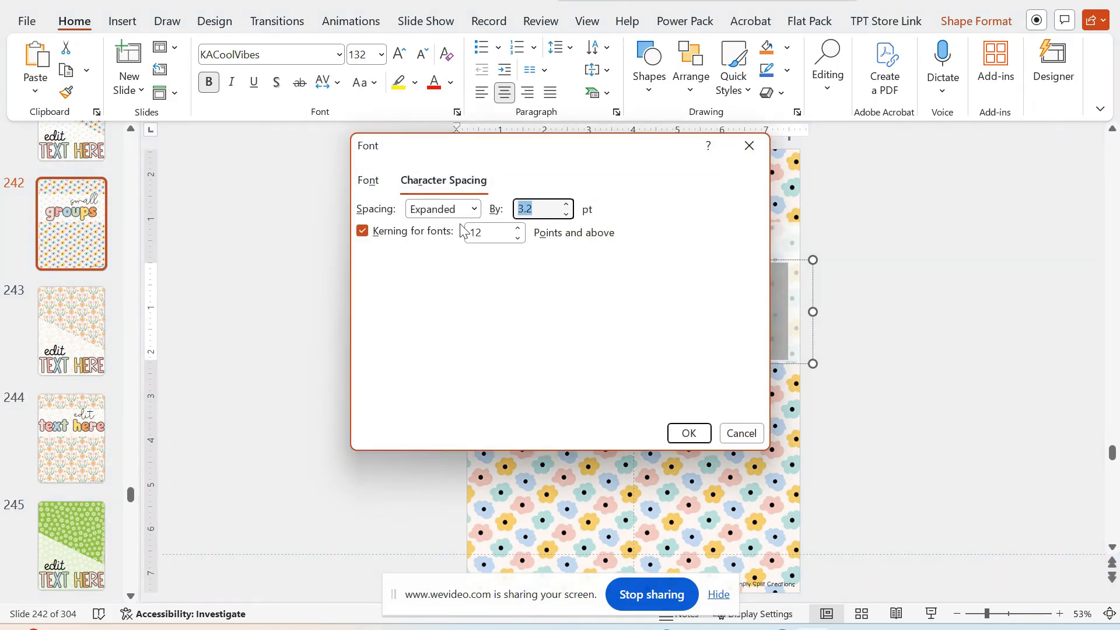
click(688, 432)
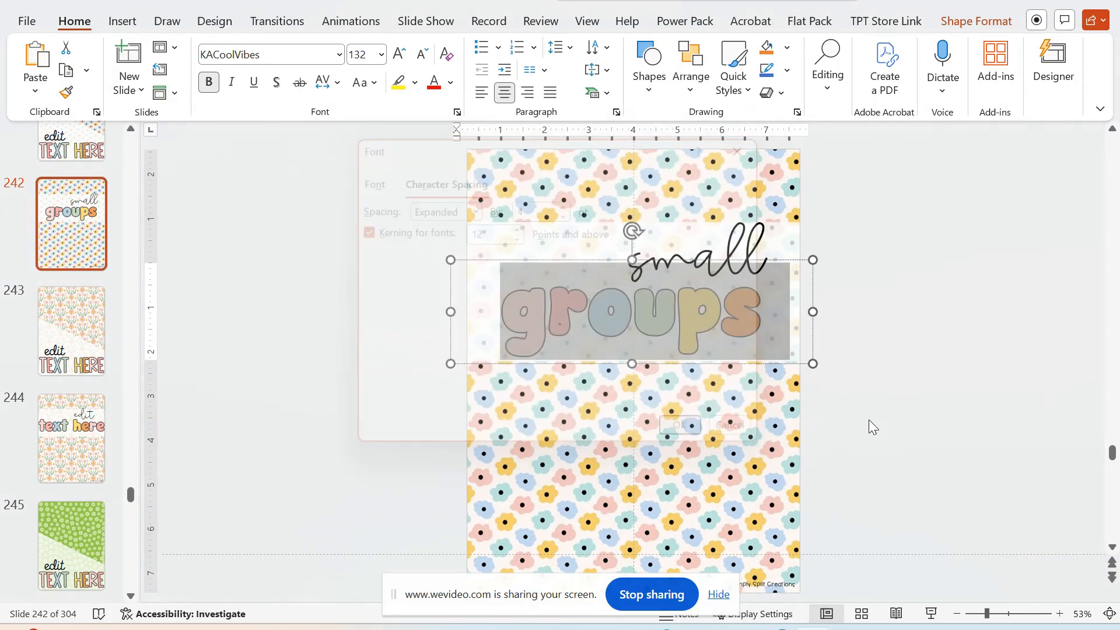
Nudge the "groups" text box up slightly on the flower-patterned cover.
click(902, 415)
click(800, 332)
key(Up)
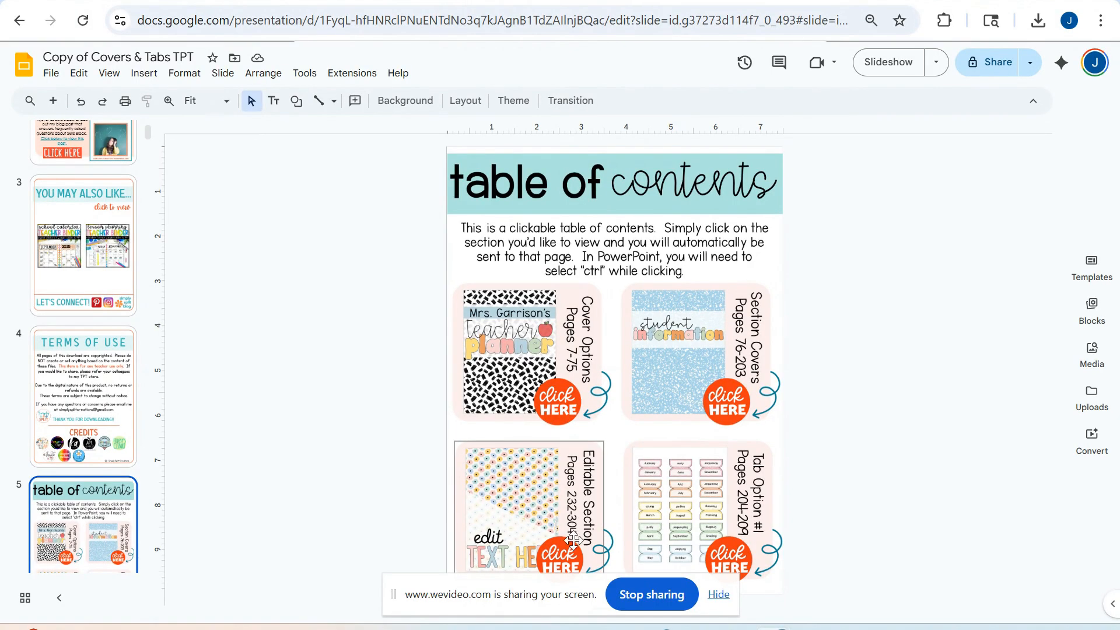
In Google Slides, jump from the table of contents to the Cover Options section on slide 7 and browse its covers.
click(554, 403)
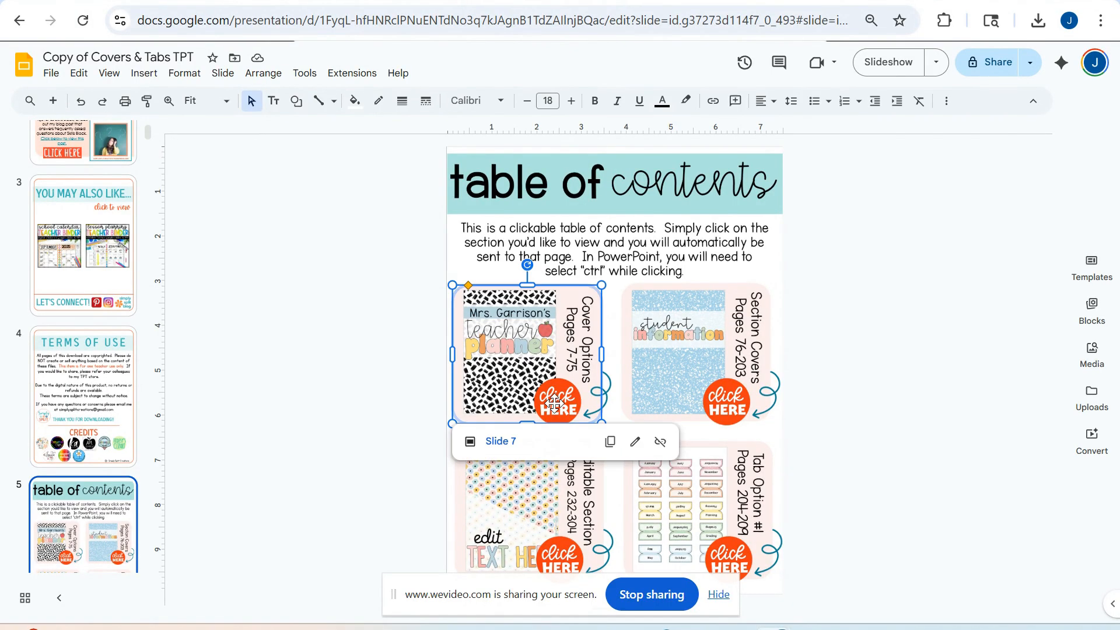
click(501, 445)
scroll(97, 475, down, 15)
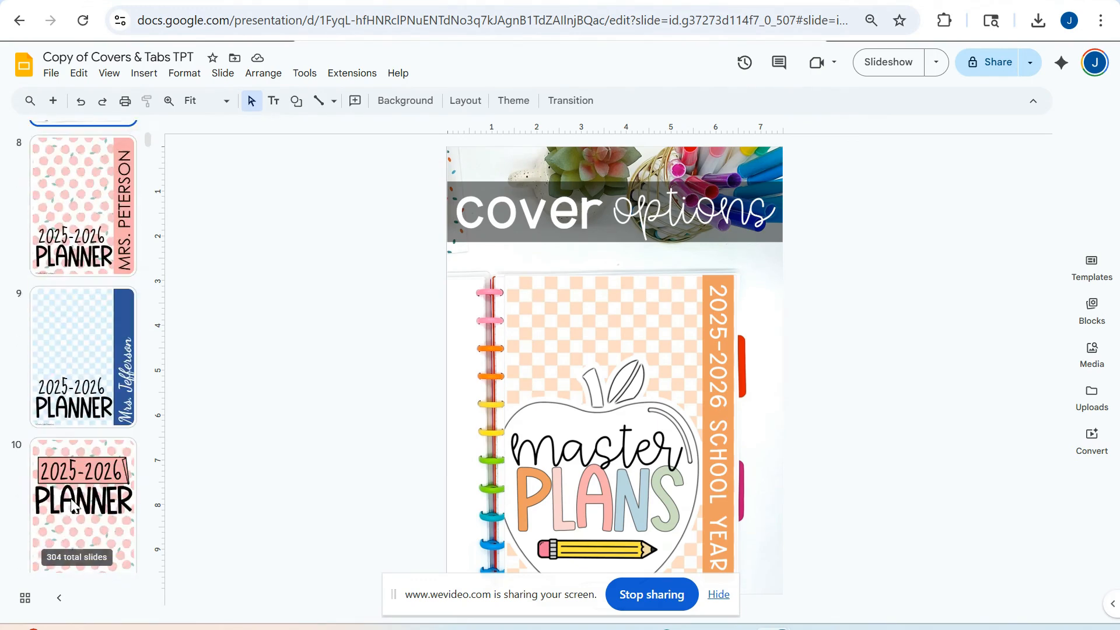
scroll(96, 475, down, 10)
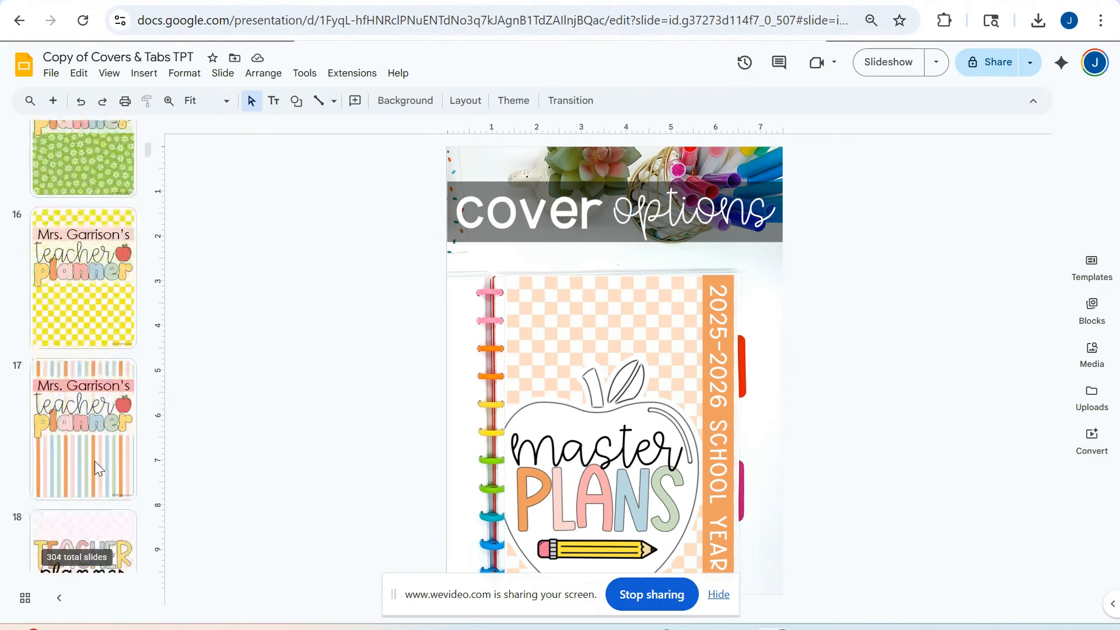
Replace the teacher's title and surname on the yellow checkered Teacher Planner cover on slide 16.
click(78, 279)
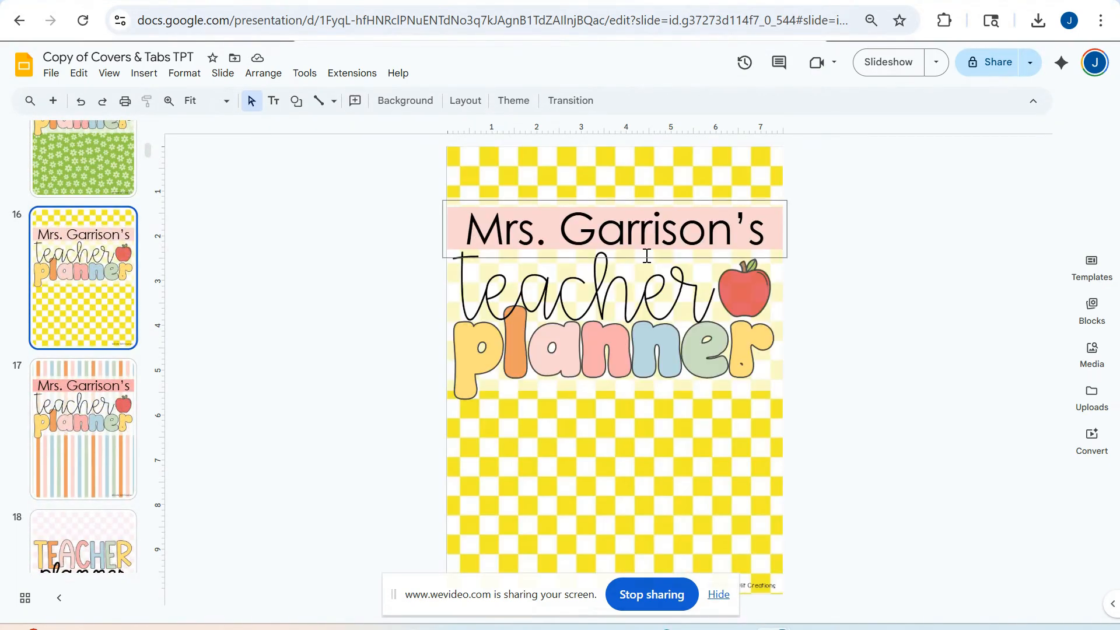
triple_click(669, 229)
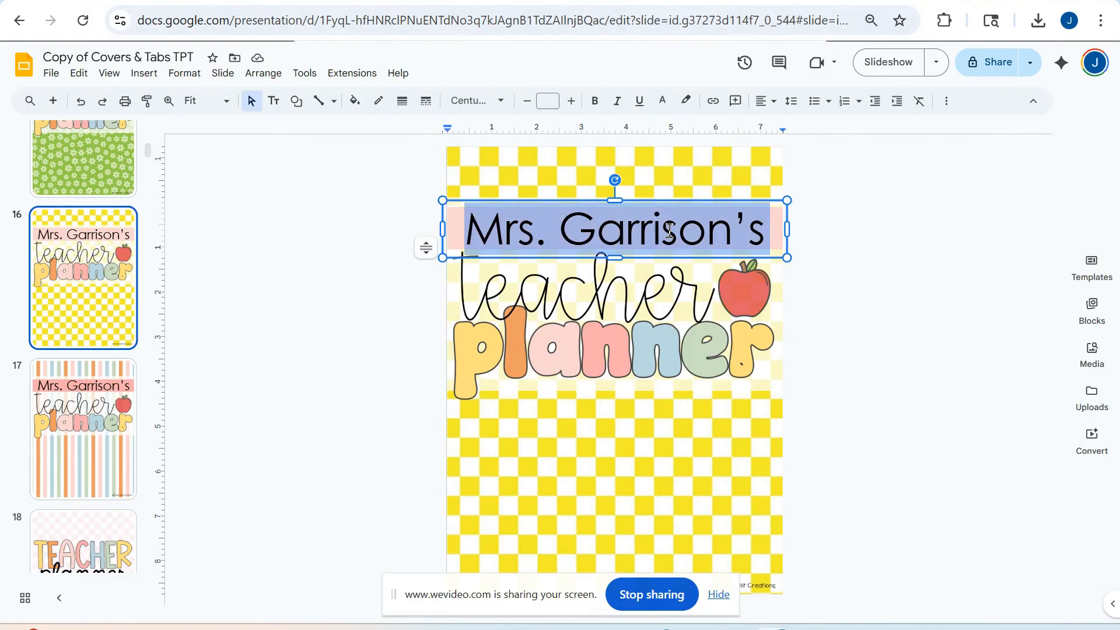
text(Mr)
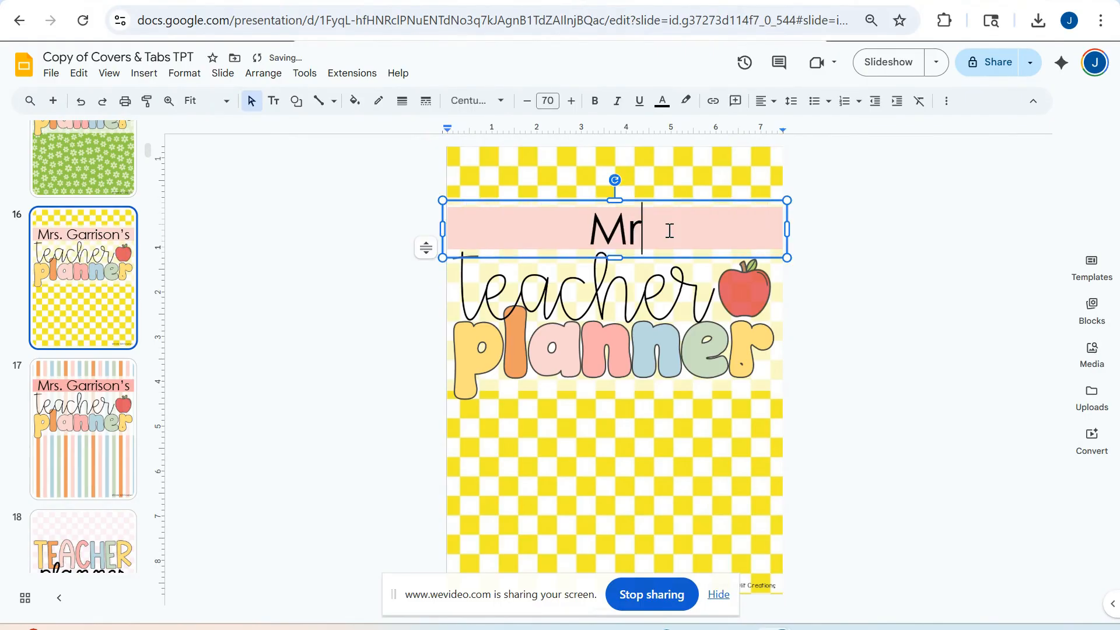
text(. Paulson)
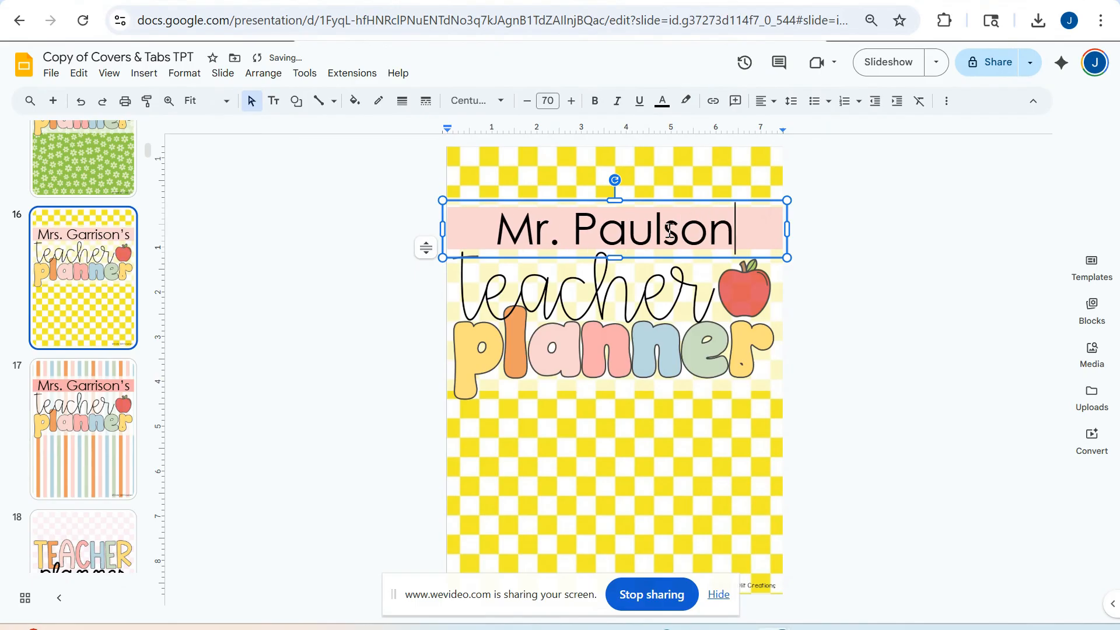
click(879, 298)
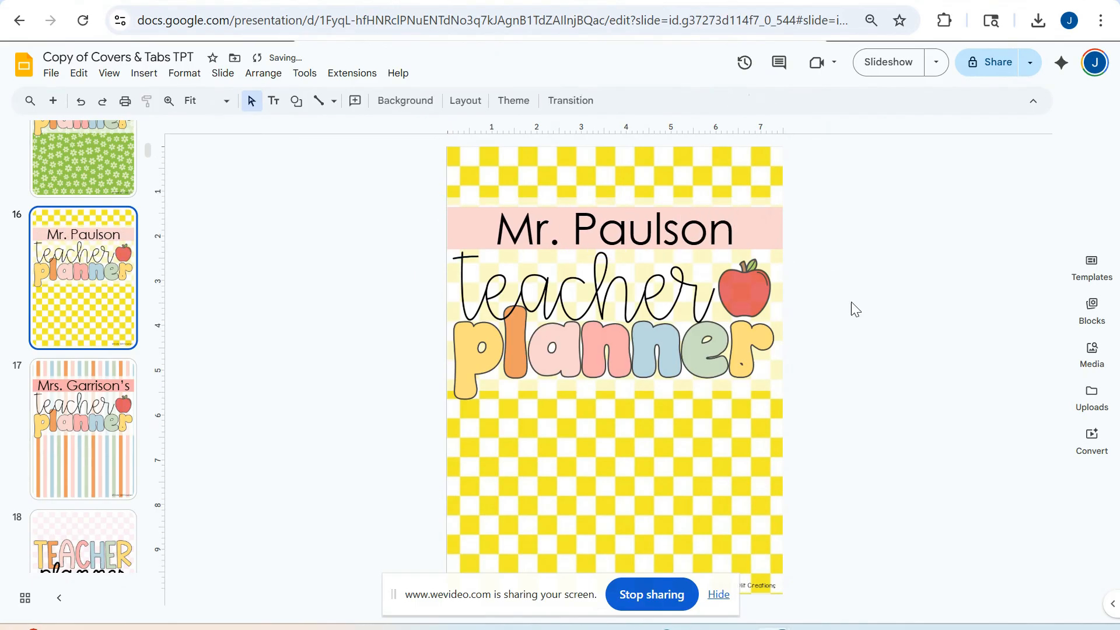
Check that the title and surname on the yellow checkered pencil Planner cover, slide 26, are separately editable text boxes.
scroll(96, 361, down, 15)
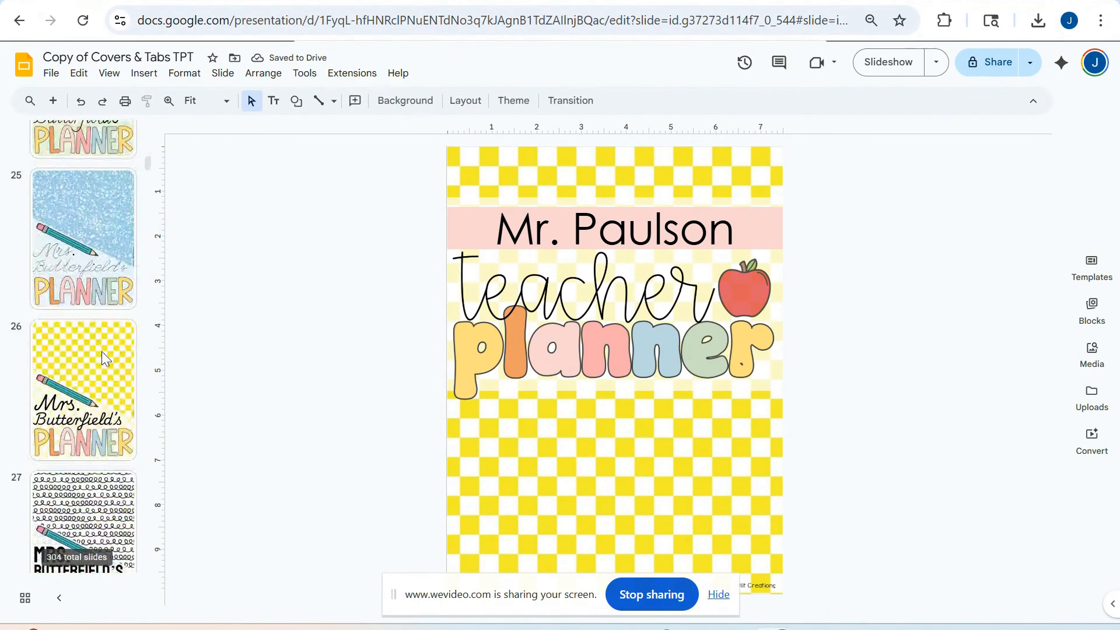
click(92, 420)
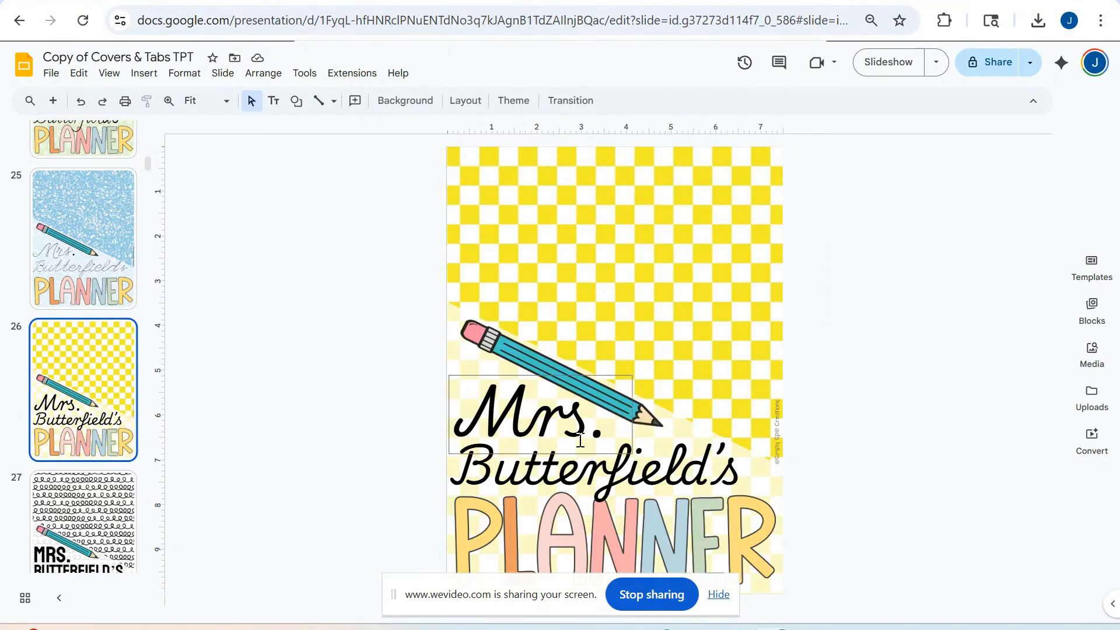
click(561, 433)
click(647, 477)
click(533, 424)
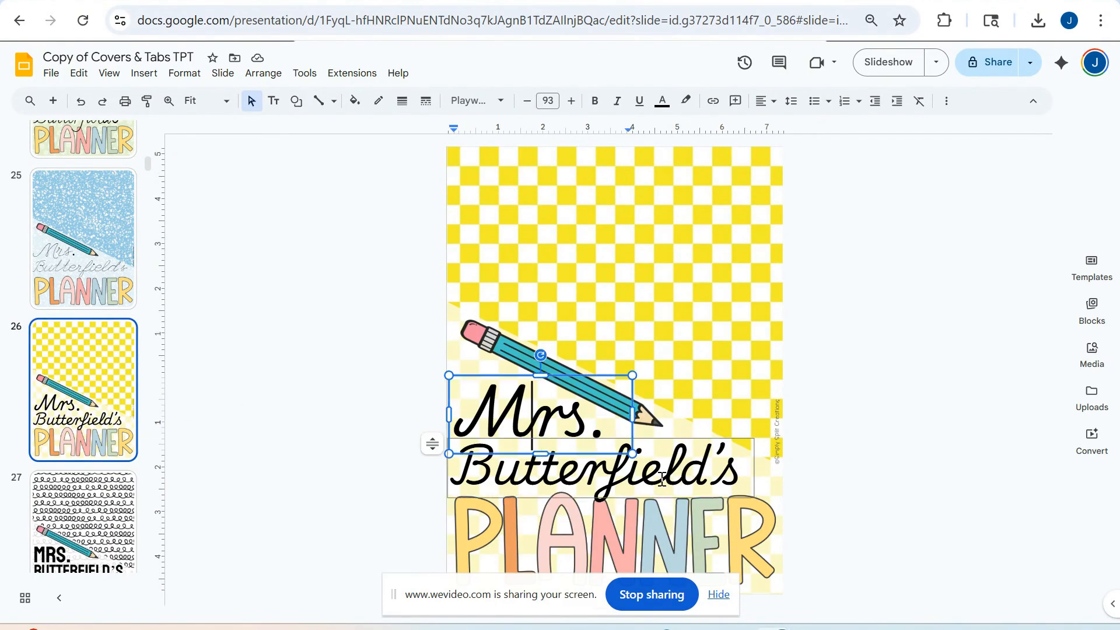
Try Birthstone Bounce and Fasthand on the title and surname of the yellow checkered pencil cover, and set both text boxes to Afacad.
shift+click(662, 479)
click(501, 103)
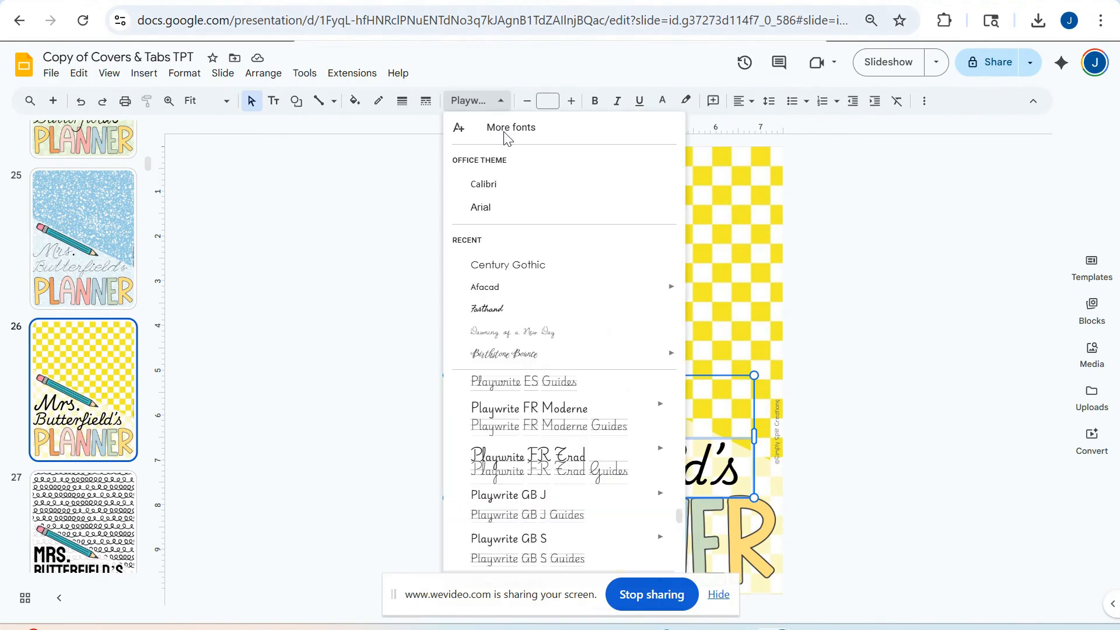
click(536, 353)
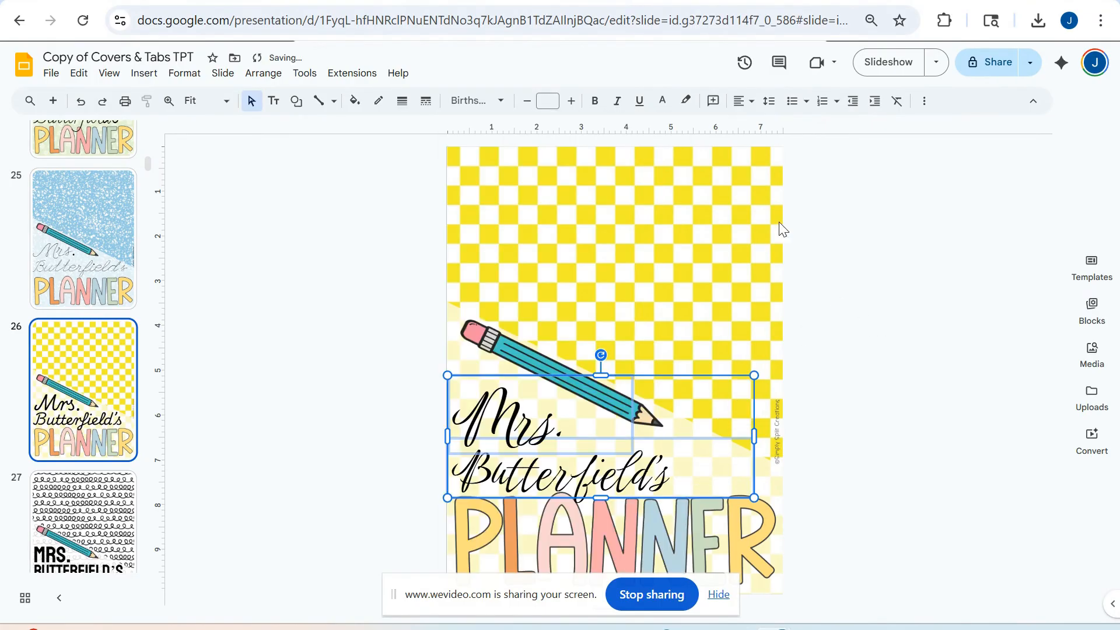
click(486, 102)
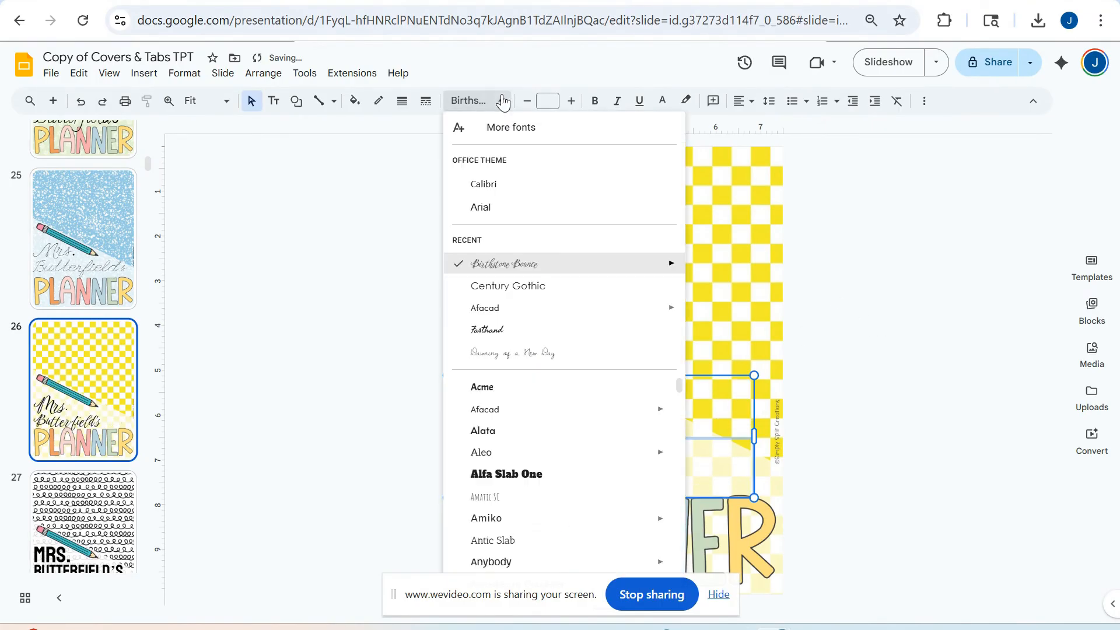
click(499, 326)
click(487, 103)
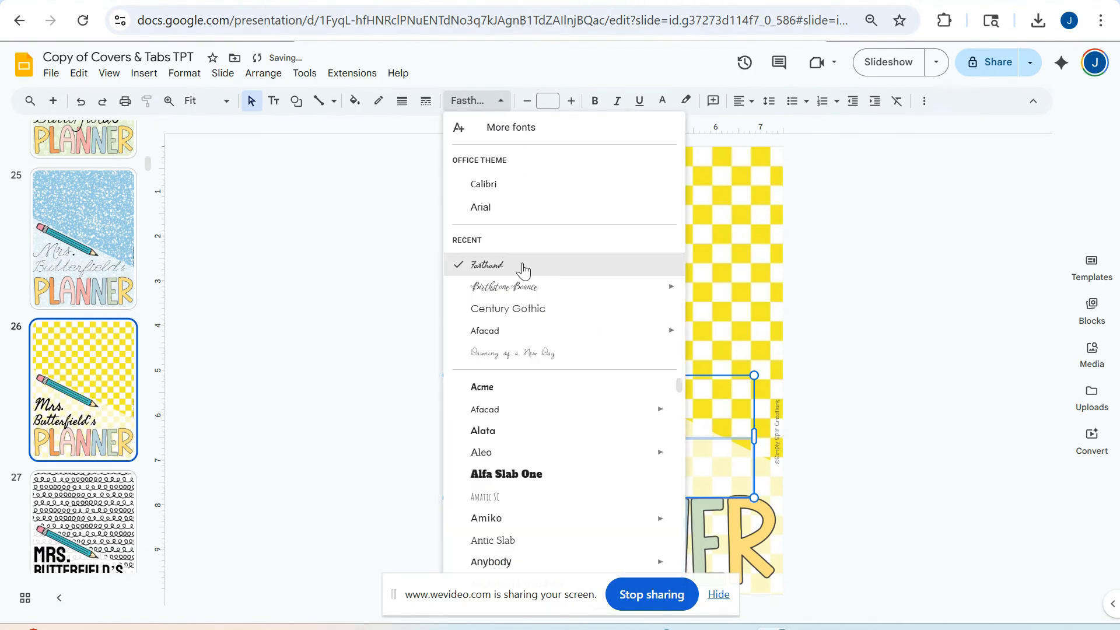
click(500, 327)
click(267, 369)
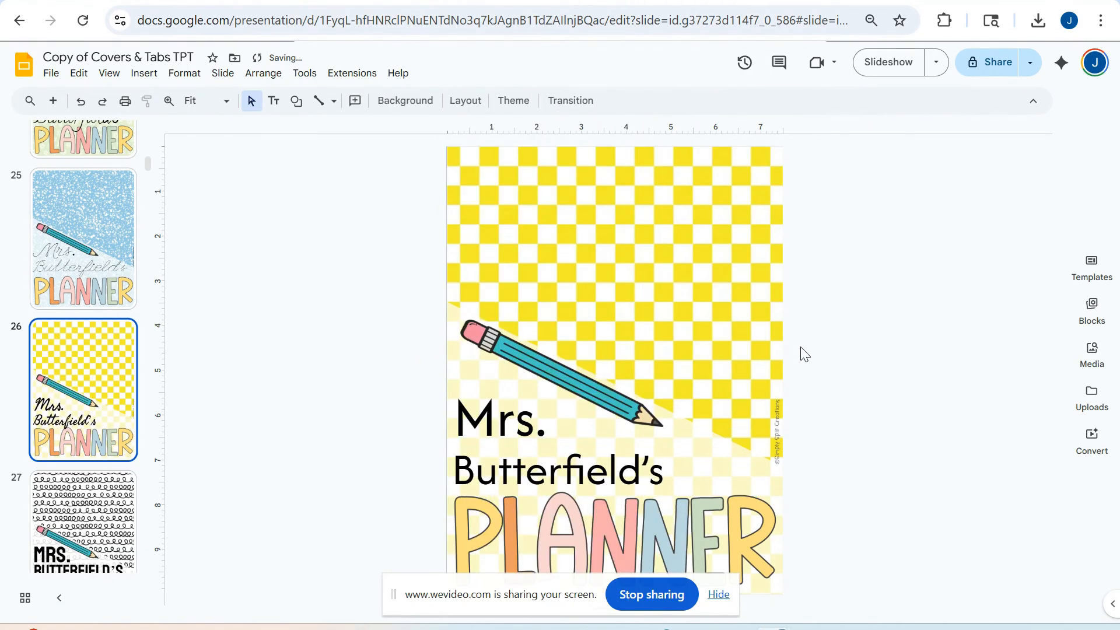
Change the school year on the blue floral Planner cover, slide 35, to 2026-2027.
scroll(446, 447, down, 1)
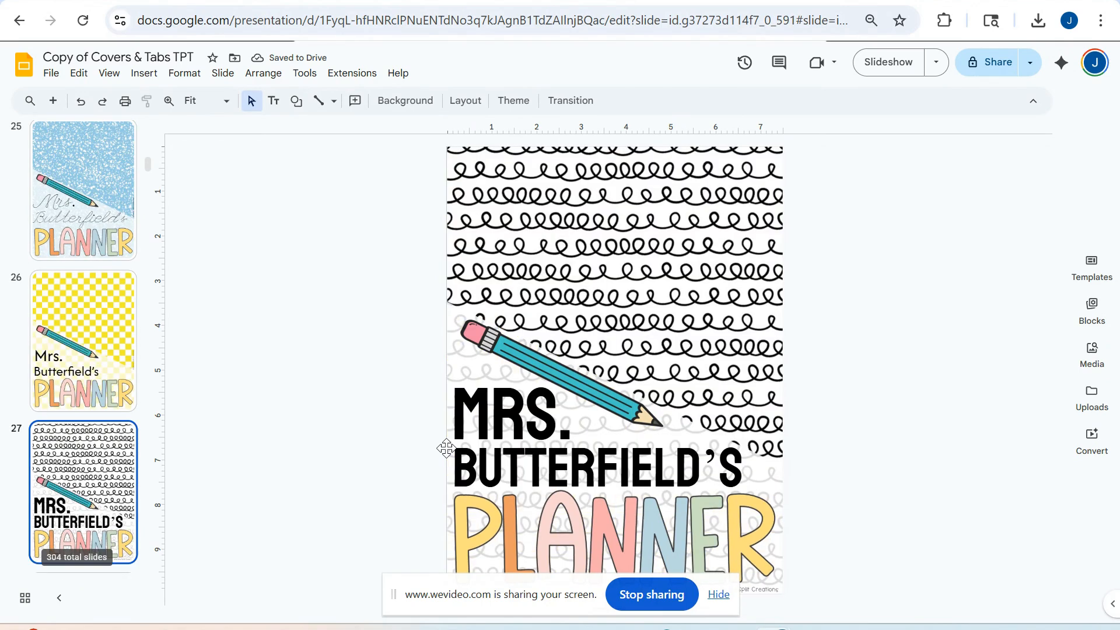
scroll(70, 440, down, 10)
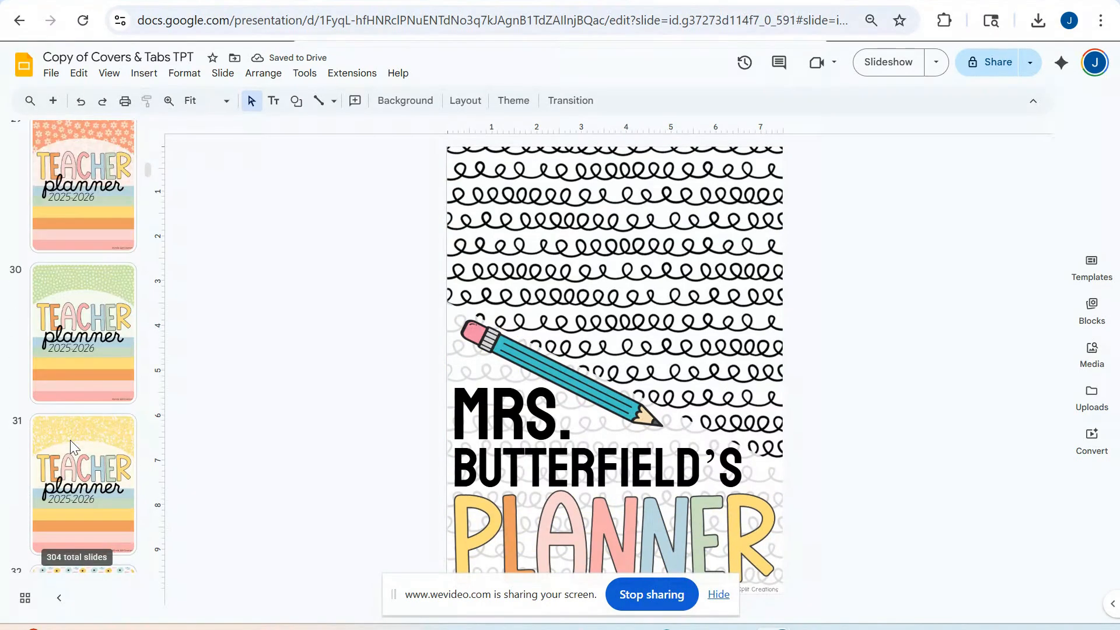
scroll(70, 440, down, 10)
click(68, 406)
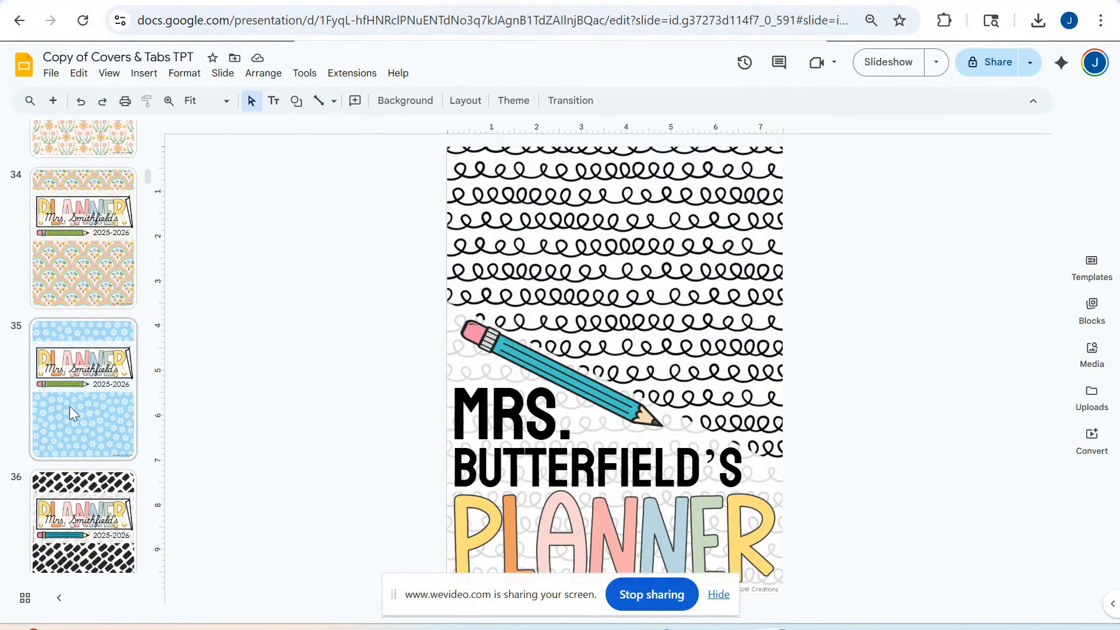
click(693, 306)
click(693, 357)
key(BackSpace)
text(6)
key(BackSpace)
text(7)
click(303, 438)
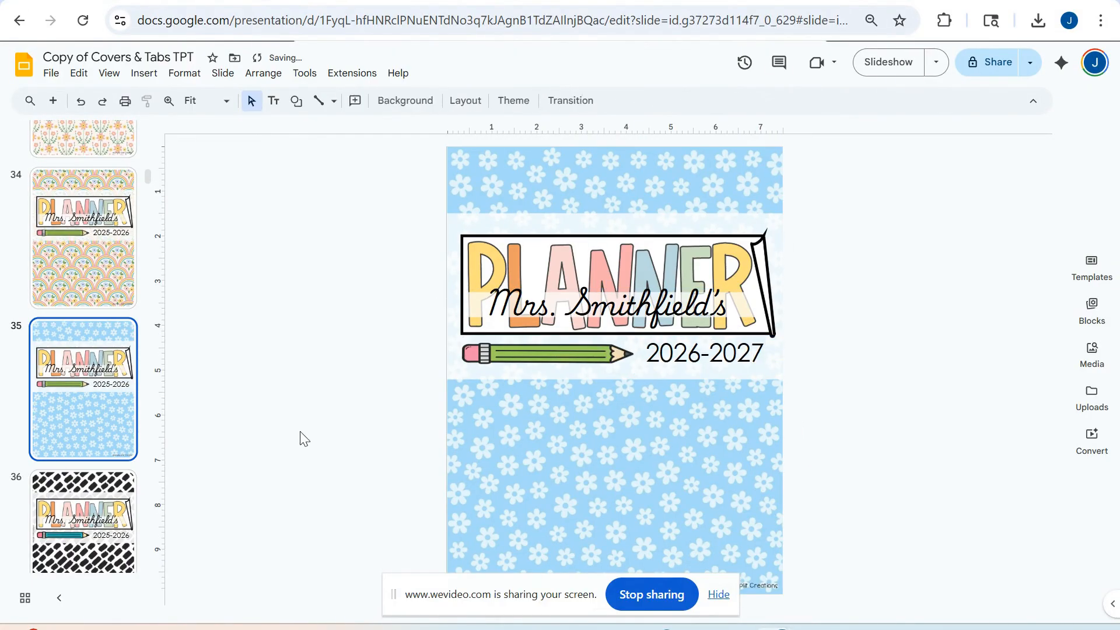
Return to the table of contents on slide 5, follow its Editable Section link and open the striped cover on slide 234.
drag(148, 176, 146, 134)
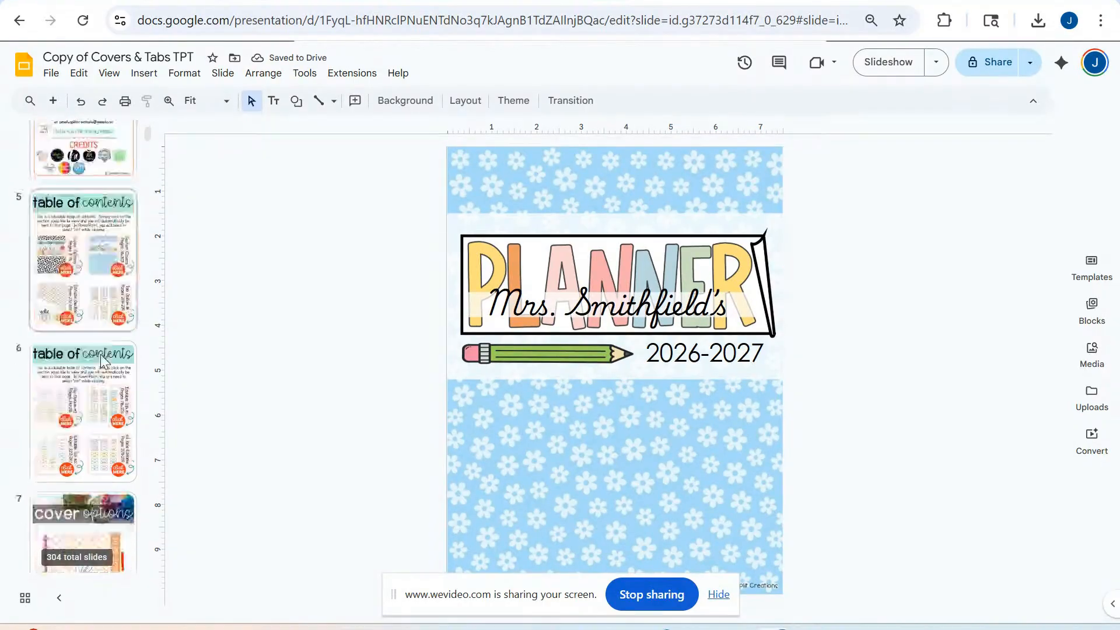
click(81, 275)
click(552, 552)
click(839, 475)
click(550, 552)
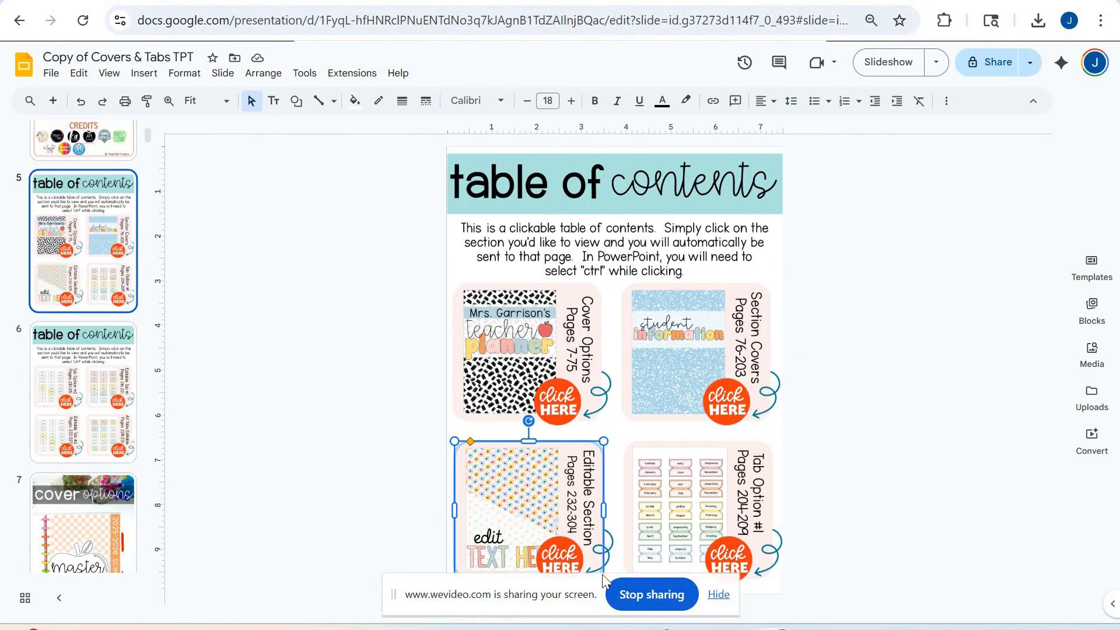
drag(568, 587, 831, 570)
click(829, 522)
click(546, 548)
click(510, 603)
scroll(115, 366, down, 10)
click(78, 204)
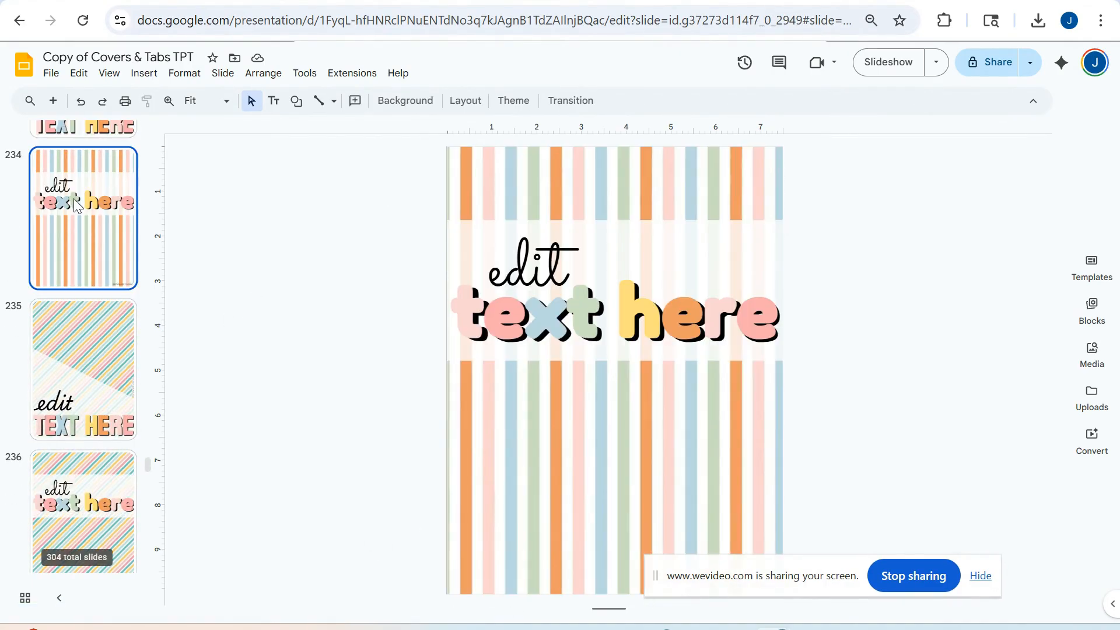
Replace the script word "edit" with "small" on the vertically striped cover, slide 234.
click(610, 326)
scroll(102, 424, down, 2)
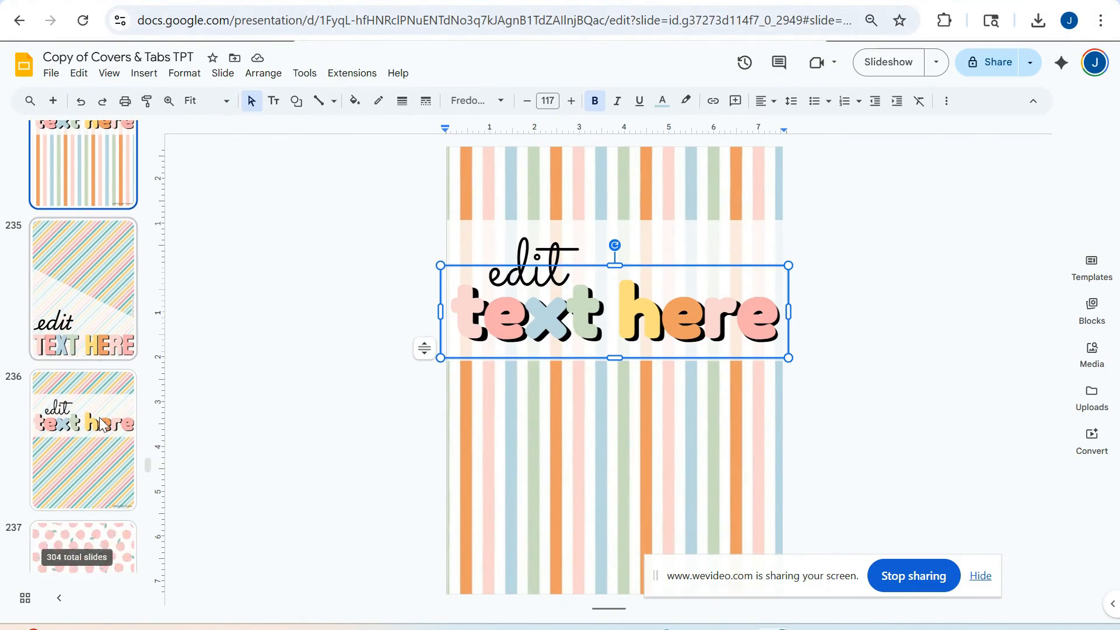
click(98, 245)
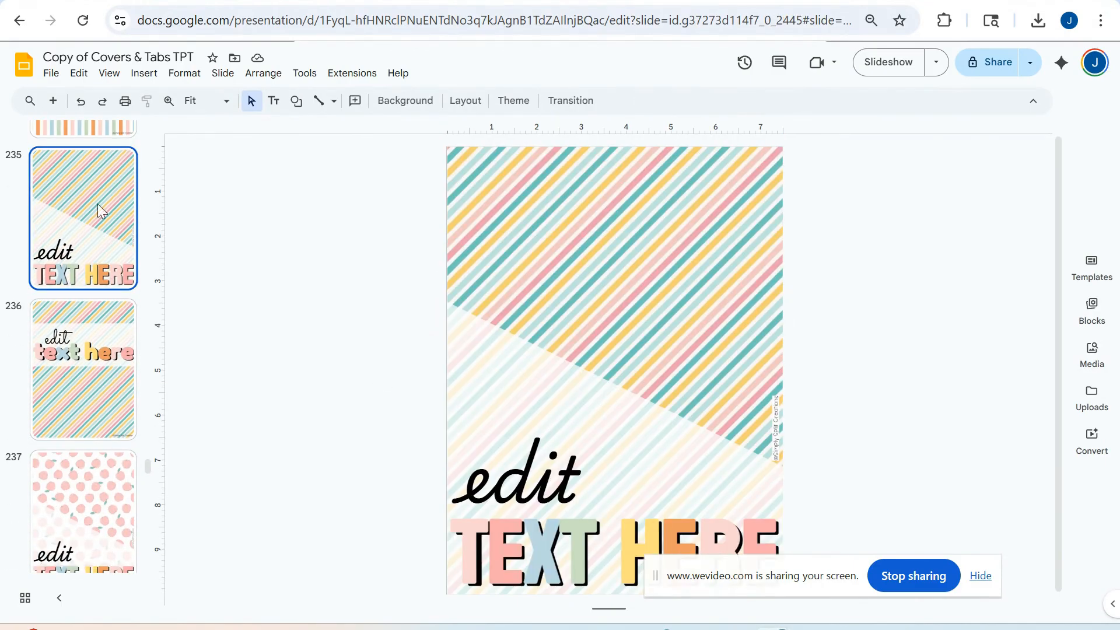
scroll(97, 204, up, 3)
click(93, 233)
click(576, 308)
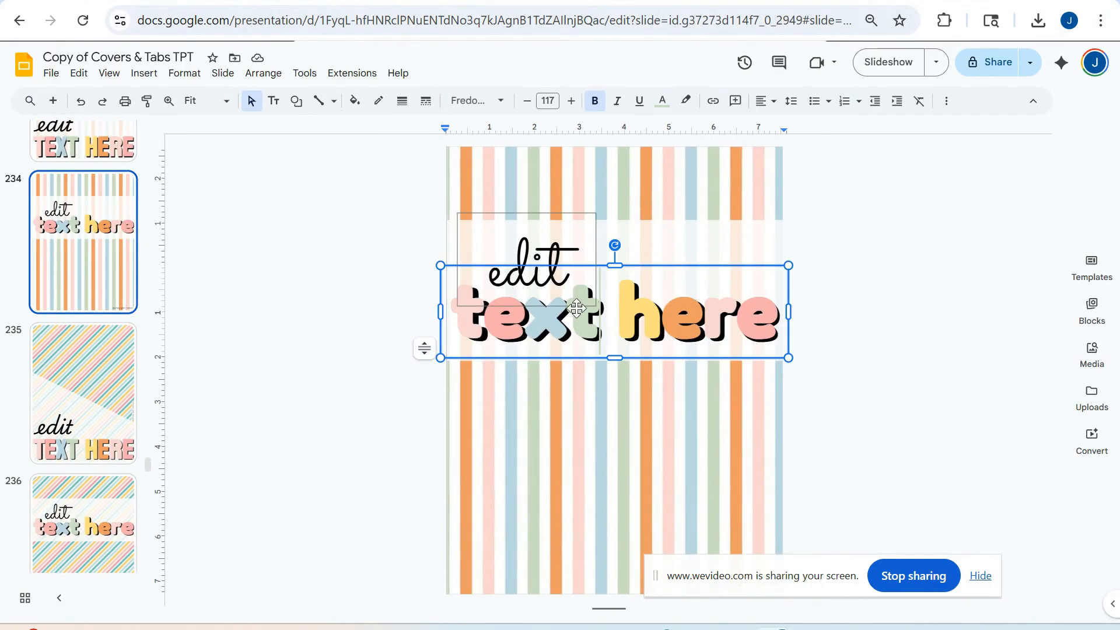
double_click(557, 274)
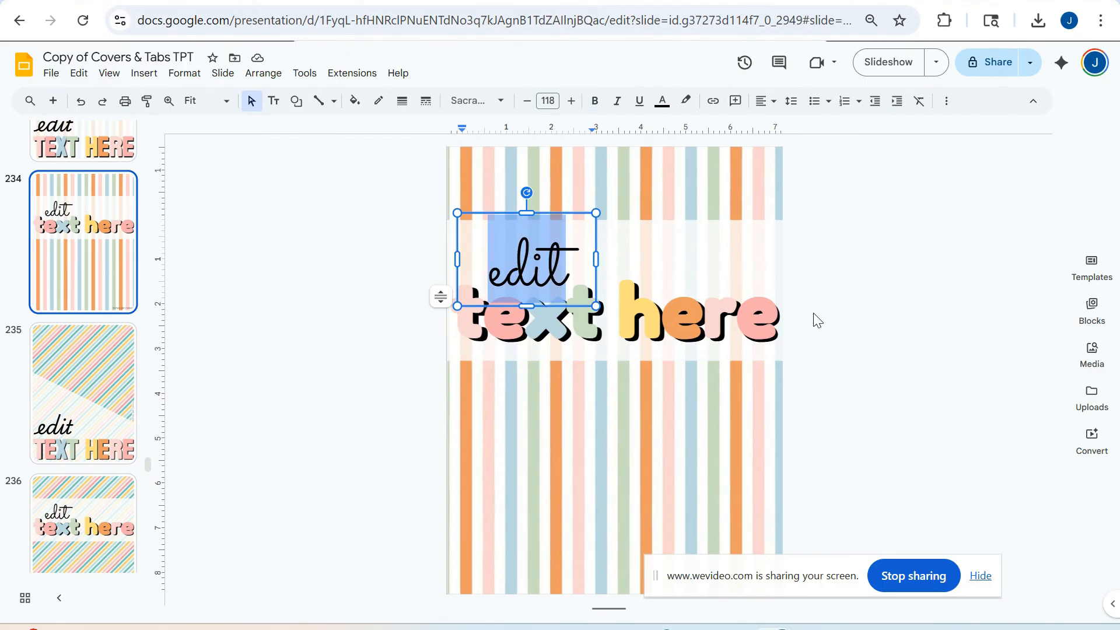
text(small)
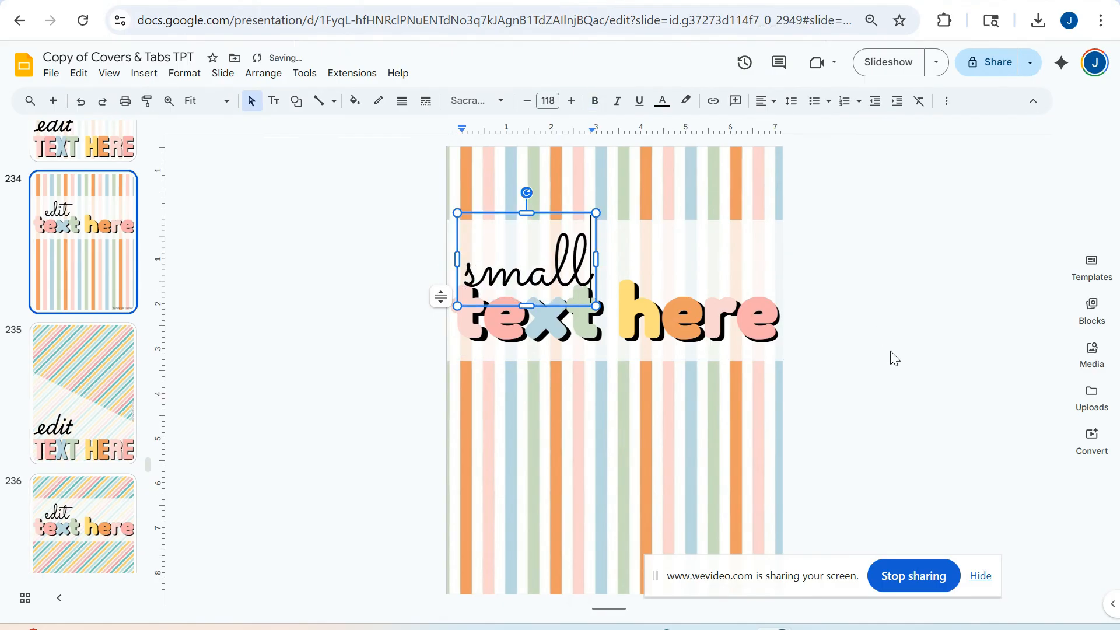
Replace "text" in the coloured heading on slide 234 with "grou" letter by letter, keeping each letter's own colour.
click(478, 321)
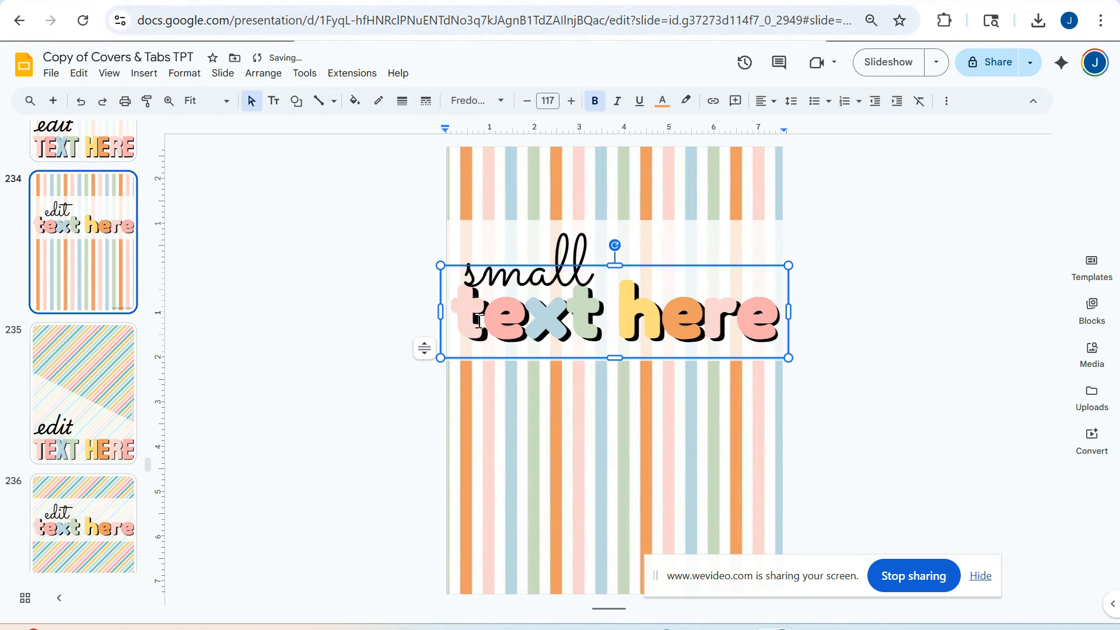
text(g)
key(Delete)
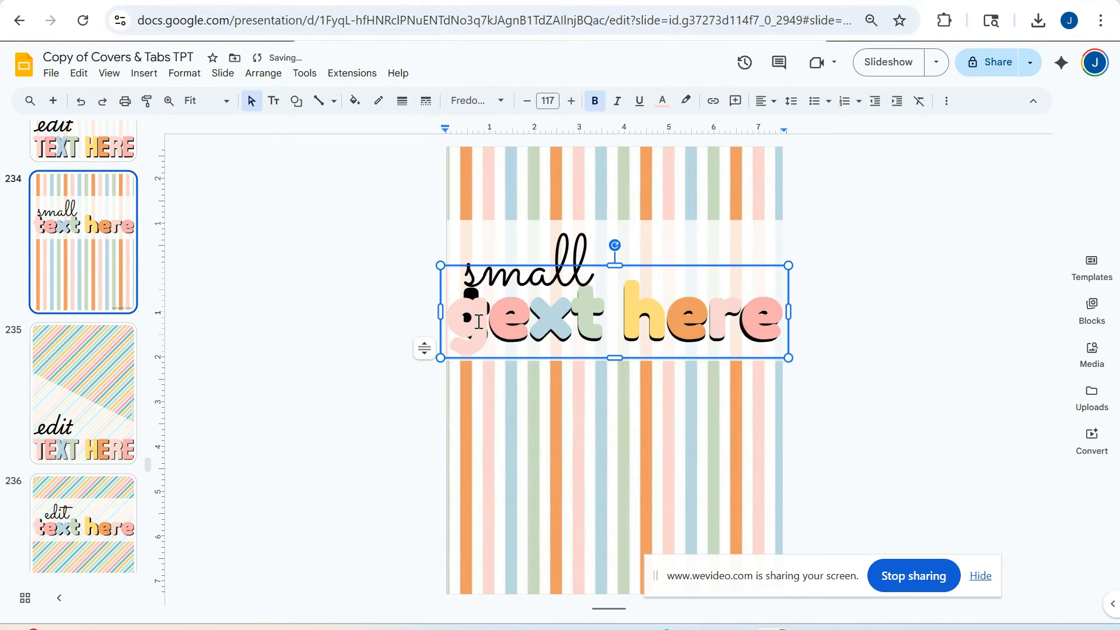
key(BackSpace)
text(r)
key(BackSpace)
text(o)
key(BackSpace)
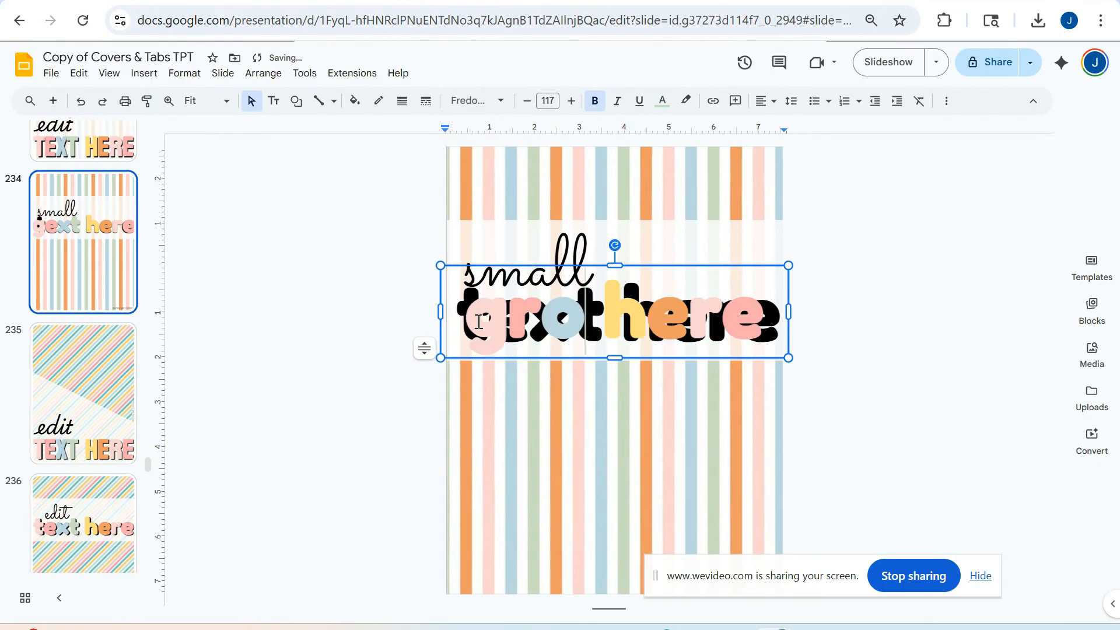
text(u)
key(Right)
key(BackSpace)
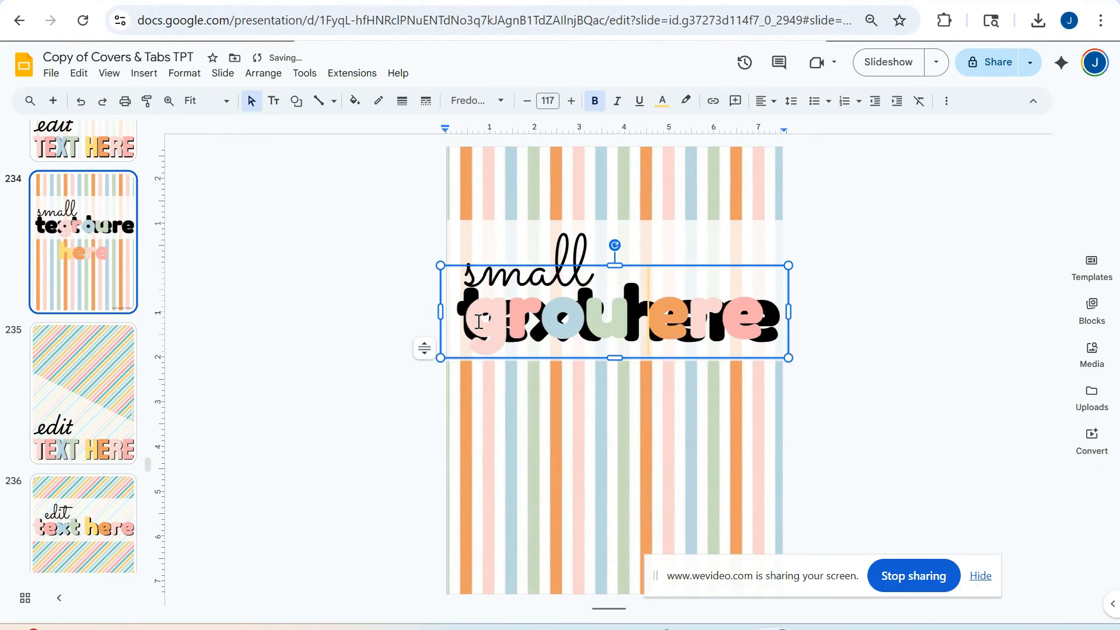
key(Return)
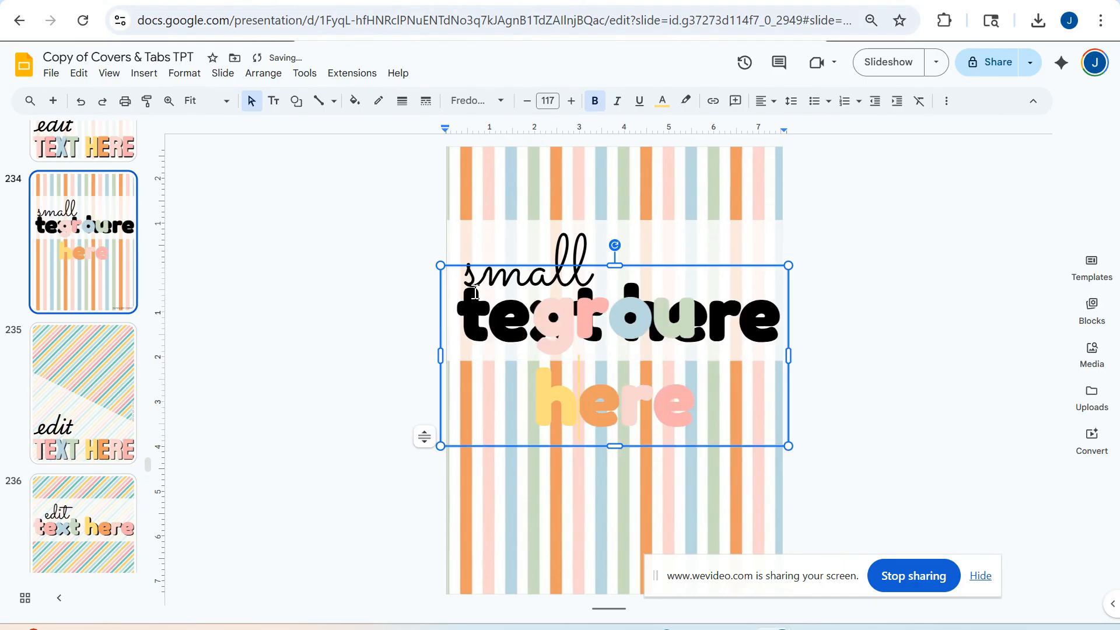
key(BackSpace)
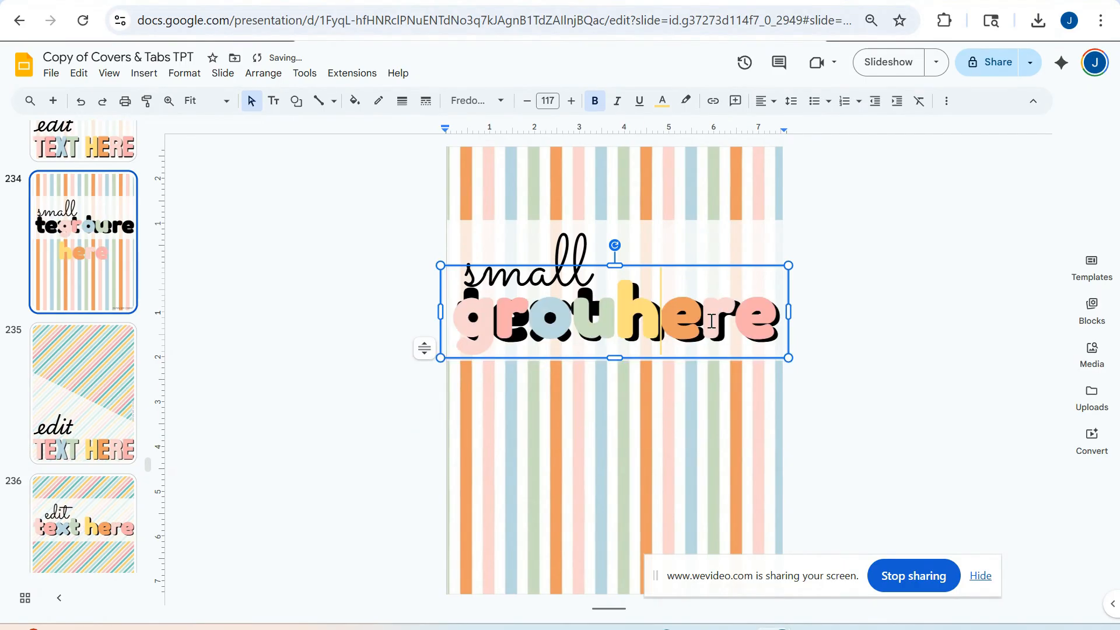
Replace the remaining "here" in the coloured heading with "ps", keeping the letter colours, so the word reads "groups".
text(p)
key(Left)
key(BackSpace)
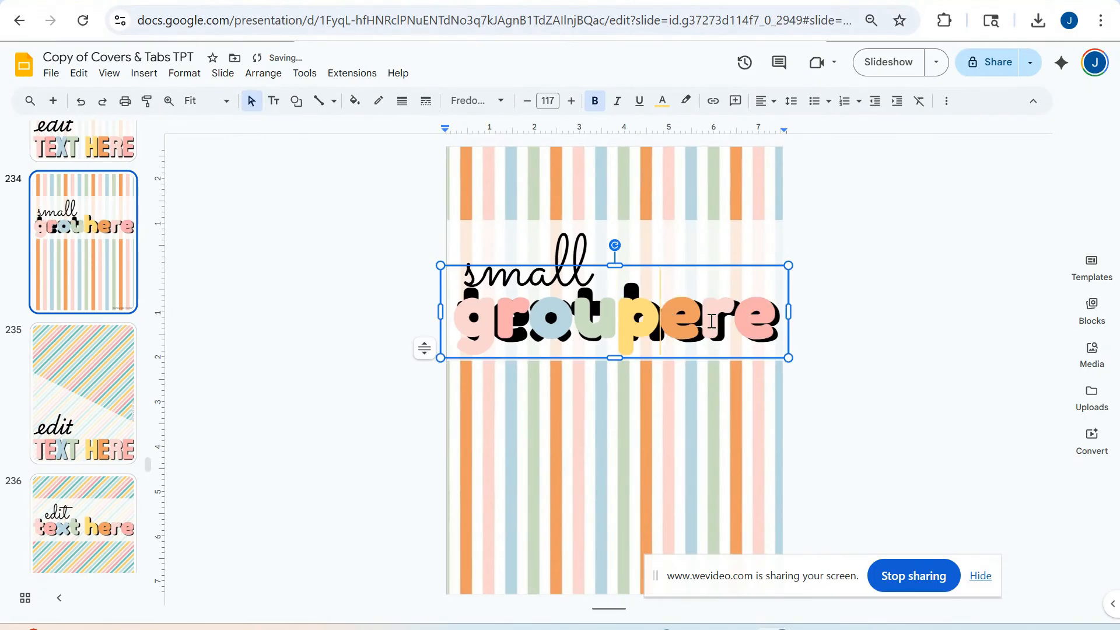
text(s)
key(Left)
key(BackSpace)
key(Right)
key(Right)
key(Right)
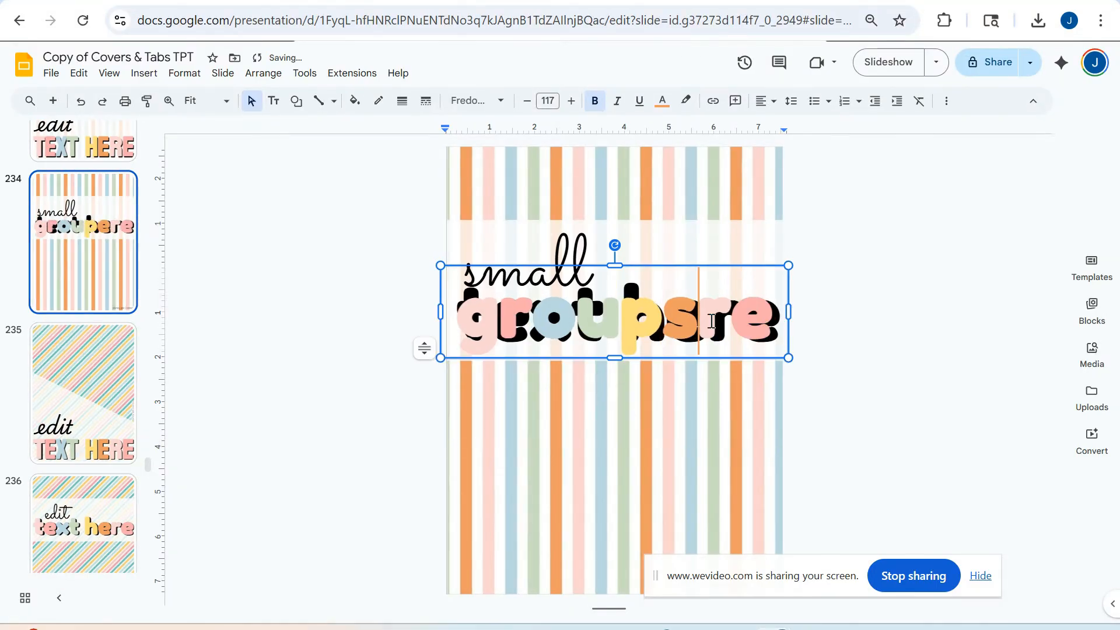
key(BackSpace)
key(BackSpace)
Cut the coloured "groups" box, replace the black shadow text beneath it with "groups", and paste the coloured box back on top.
click(804, 293)
click(738, 307)
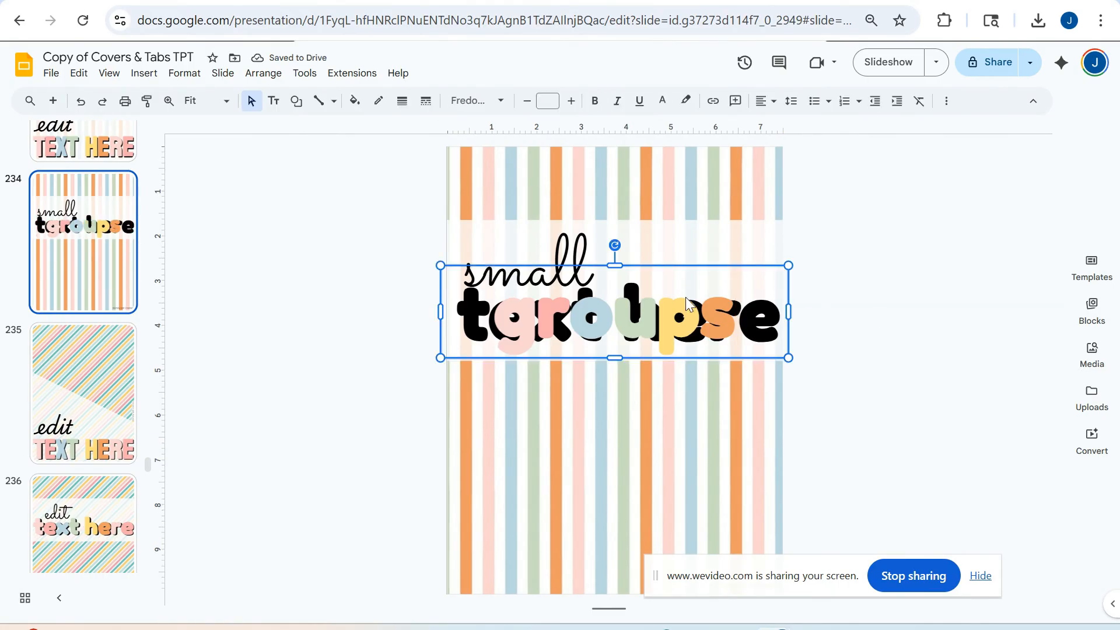
double_click(525, 329)
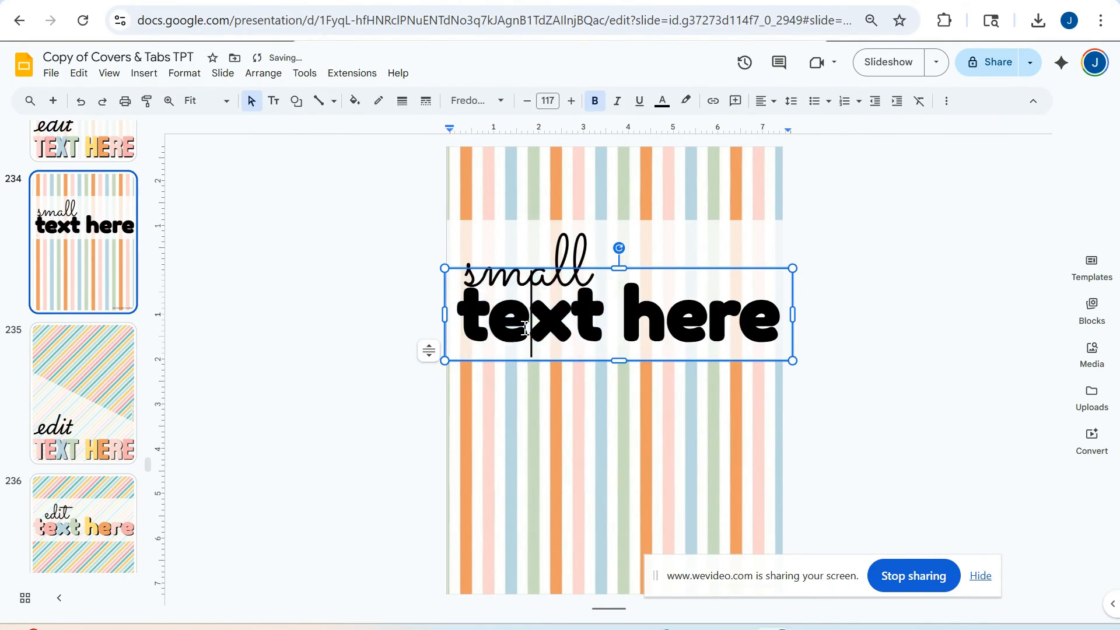
triple_click(525, 329)
text(groups)
click(832, 429)
key(ctrl+v)
click(832, 433)
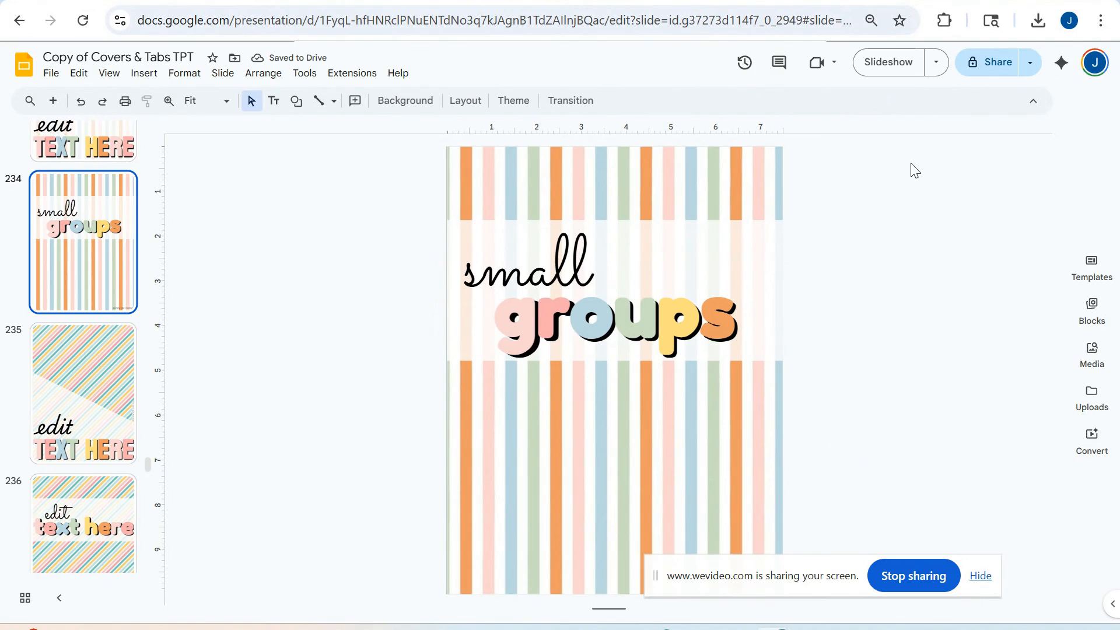
Select the coloured and black "groups" layers together, enlarge their font by several sizes and nudge them up towards "small".
click(559, 329)
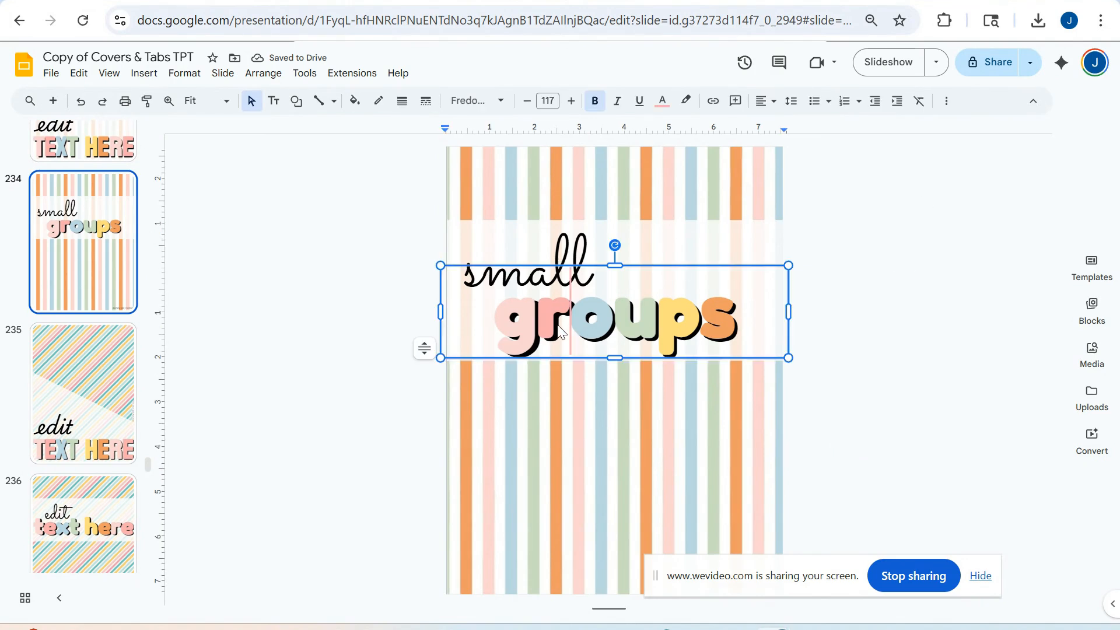
click(953, 318)
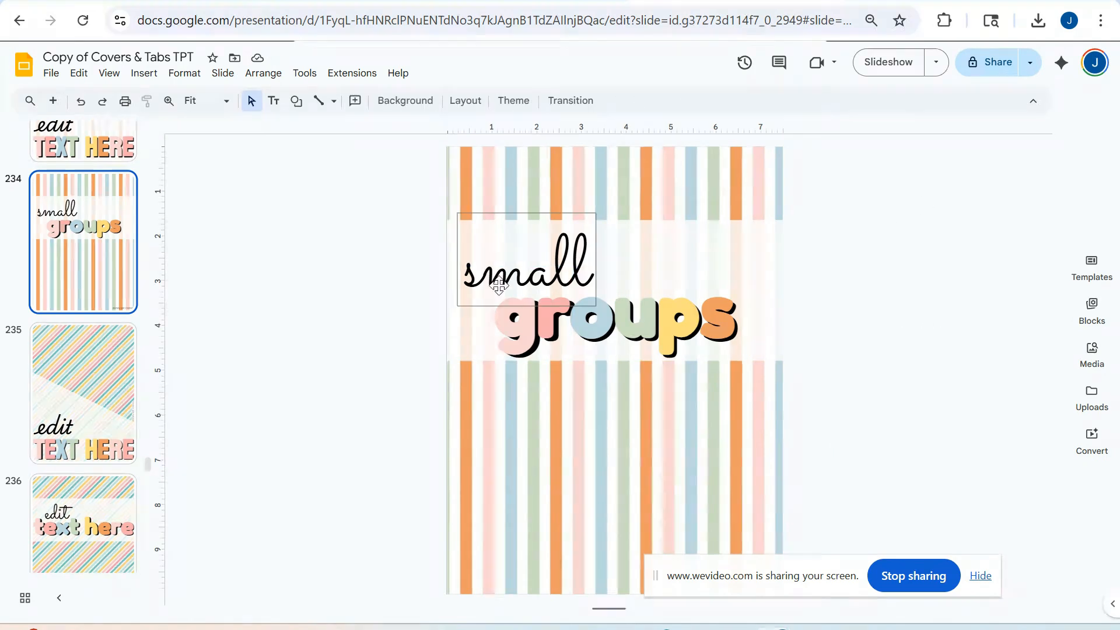
click(701, 325)
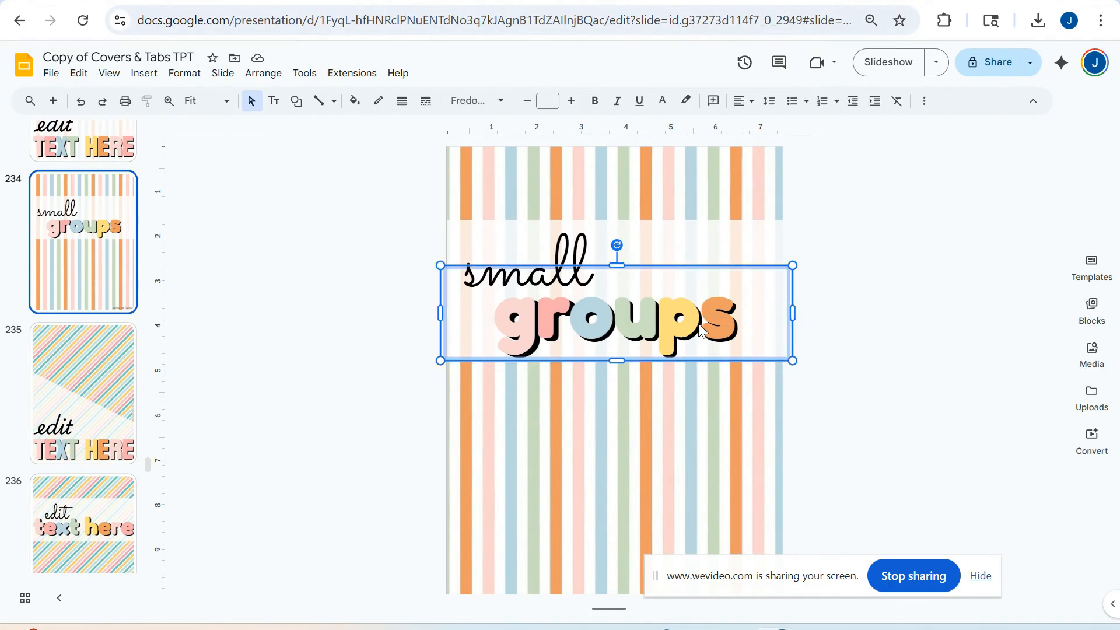
click(572, 101)
click(571, 101)
click(572, 102)
click(572, 101)
click(572, 103)
click(572, 103)
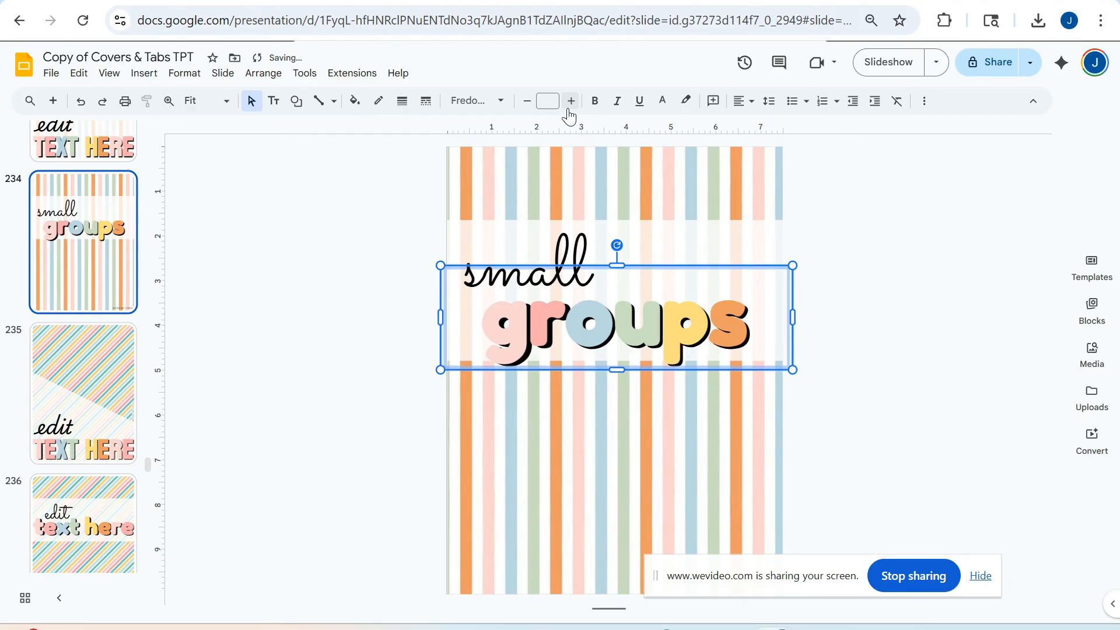
click(571, 104)
click(569, 109)
click(570, 110)
click(569, 110)
click(569, 109)
click(569, 113)
click(570, 114)
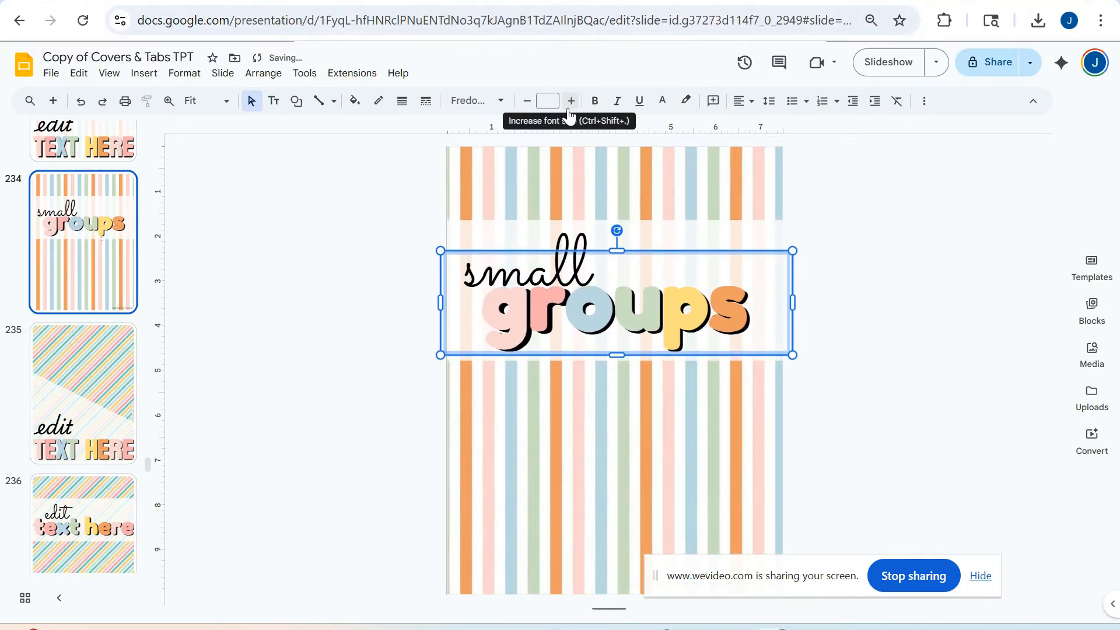
Try moving the coloured "groups" layer away from its black shadow and undo the move.
click(870, 170)
click(546, 257)
click(737, 232)
drag(736, 300, 651, 315)
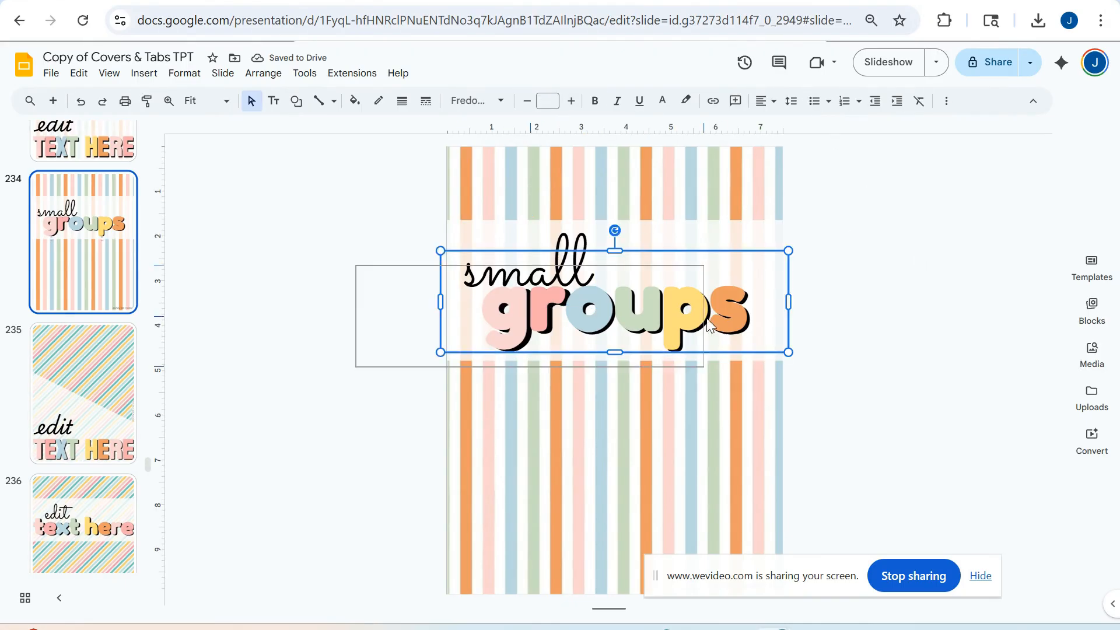
key(ctrl+z)
Enlarge both "groups" layers a little further and shift the word "small" slightly right above them.
drag(823, 350, 713, 328)
click(573, 106)
click(573, 106)
click(573, 106)
click(573, 106)
click(573, 106)
click(844, 337)
click(591, 256)
drag(590, 257, 612, 257)
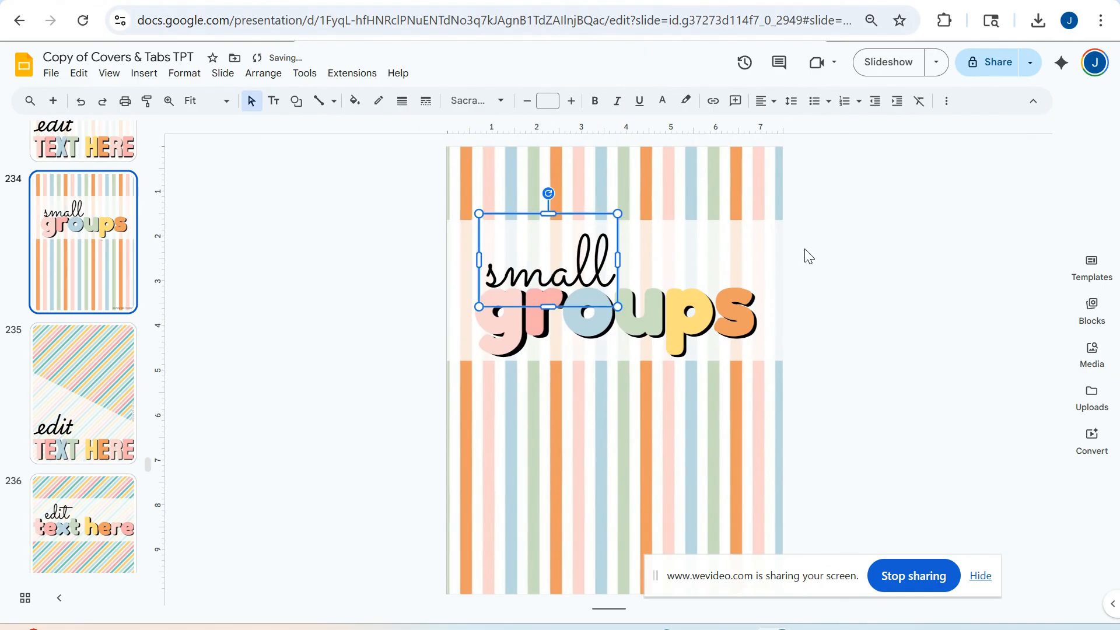
Select the coloured and black "groups" layers together and nudge them slightly up under "small".
click(857, 317)
click(727, 309)
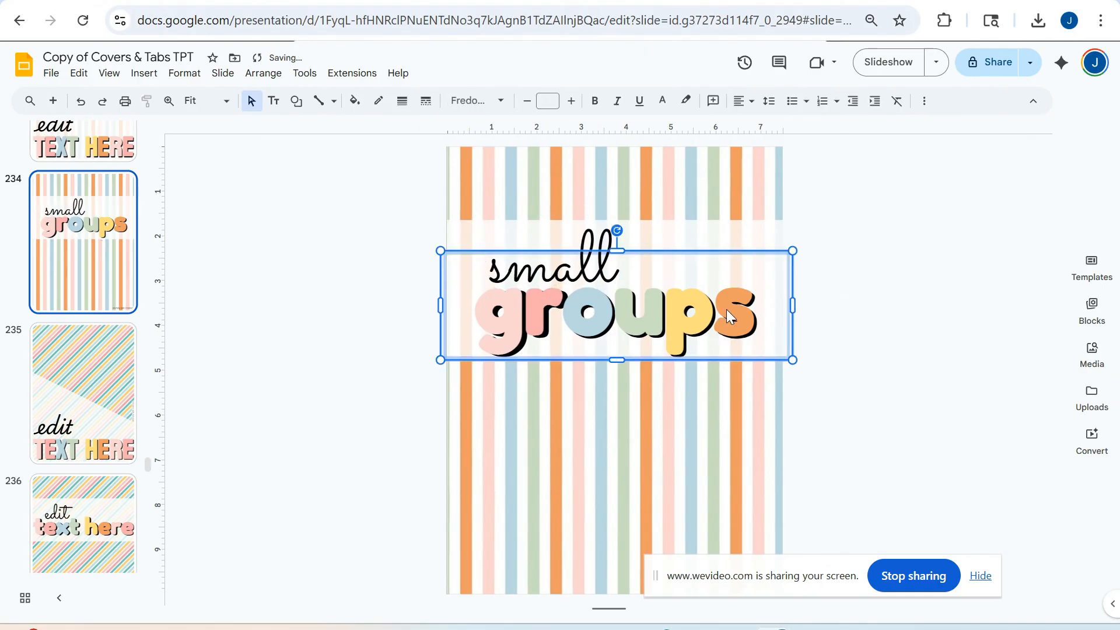
click(873, 373)
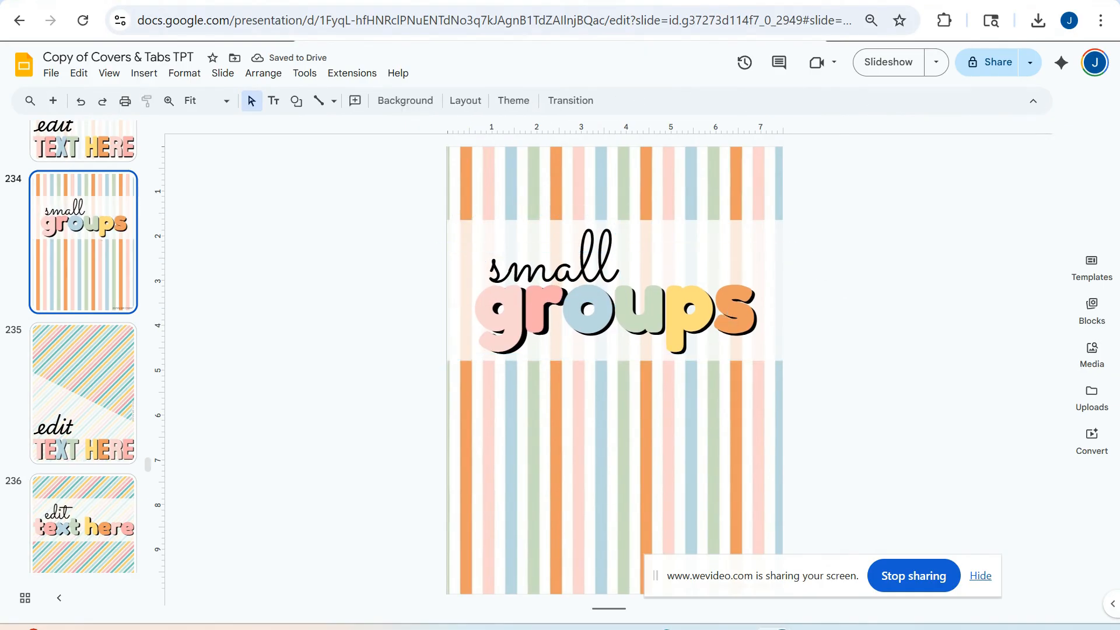
Open slide 235 with the diagonal stripes and replace the script word "edit" with "small".
scroll(100, 425, down, 3)
click(95, 391)
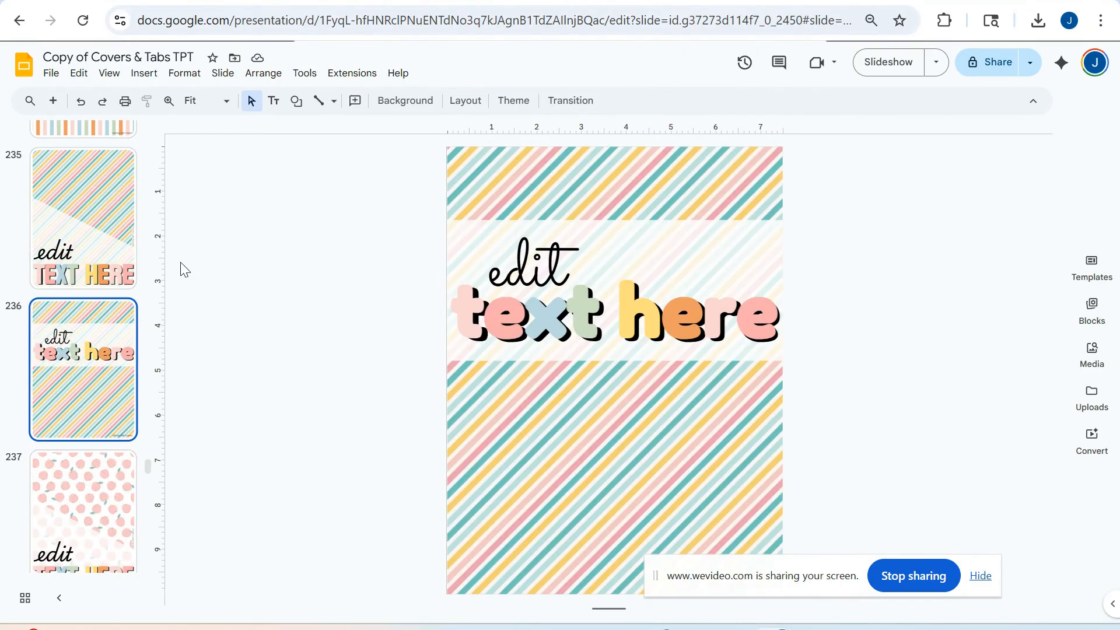
key(Up)
drag(793, 583, 887, 173)
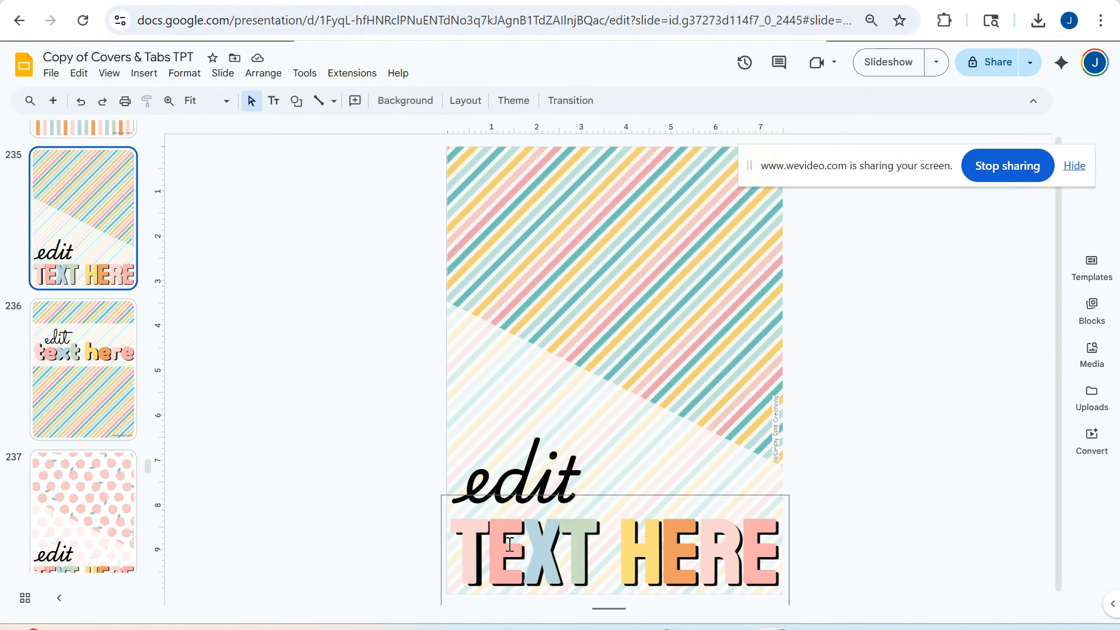
double_click(494, 489)
text(small)
Replace the first three letters of the coloured "TEXT HERE" one by one with "GRO", keeping each letter's colour, and remove the space.
click(526, 550)
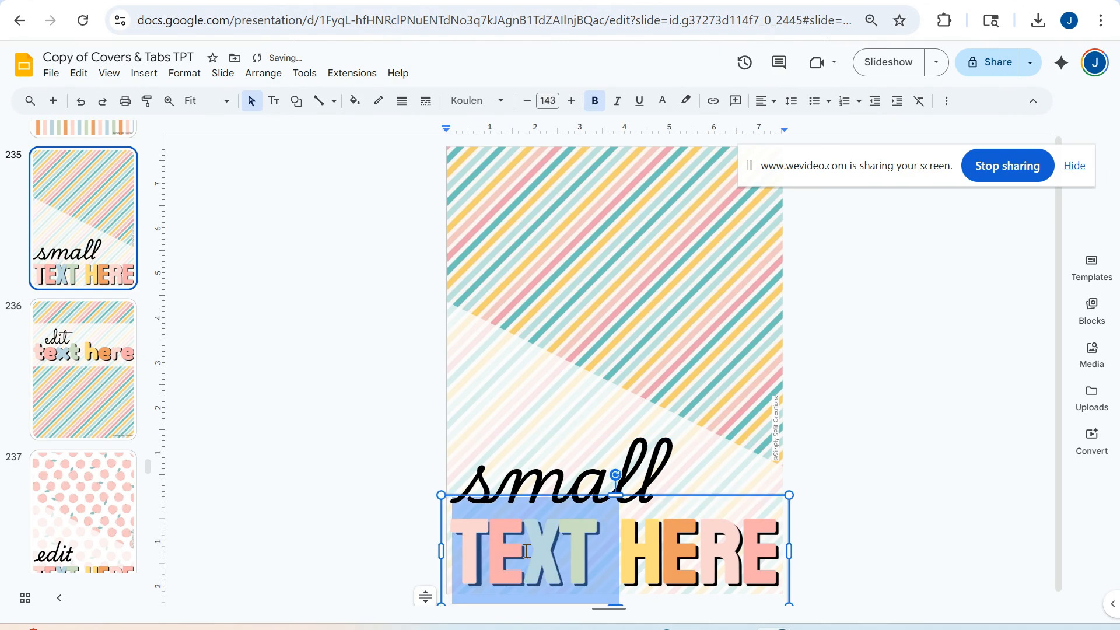
triple_click(479, 553)
text(C)
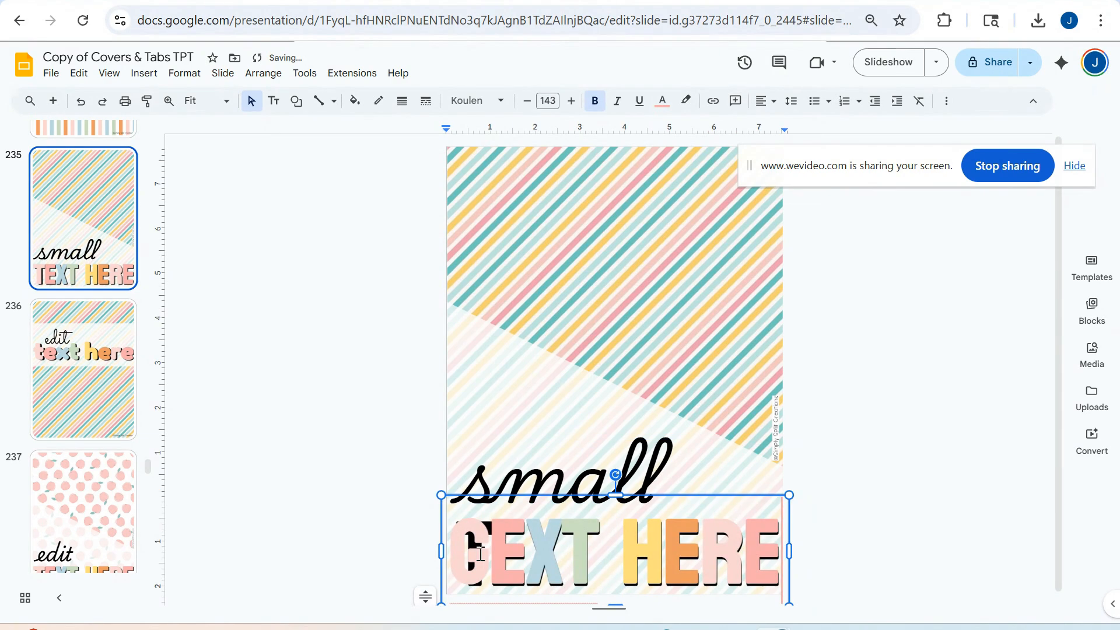
key(BackSpace)
key(Left)
key(Left)
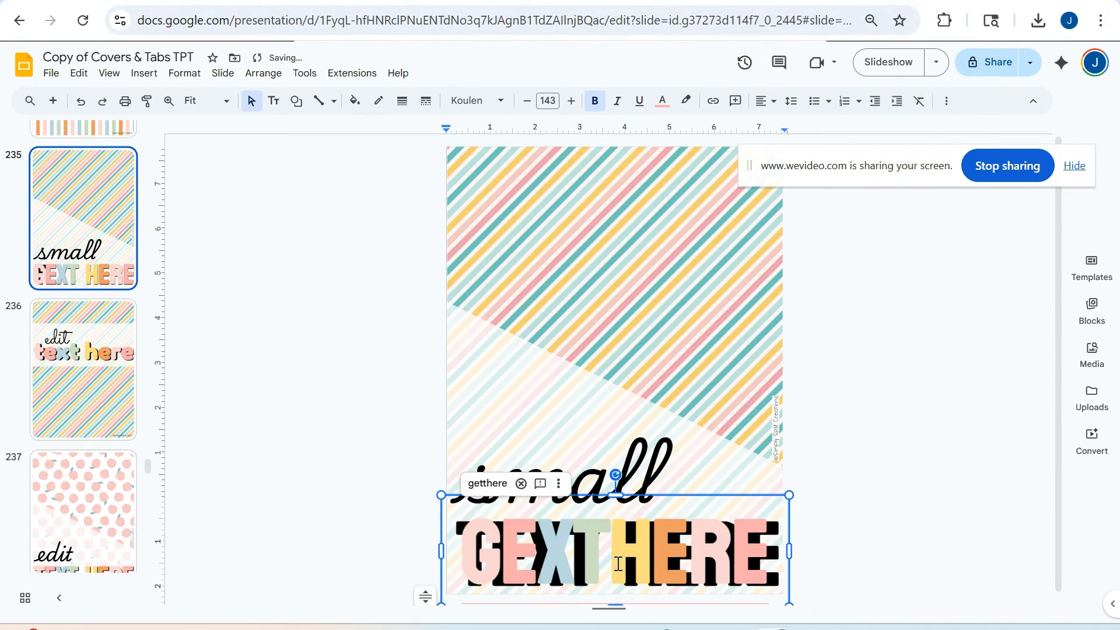
text(=R)
key(BackSpace)
key(BackSpace)
key(Right)
key(Right)
text(O)
key(Left)
key(BackSpace)
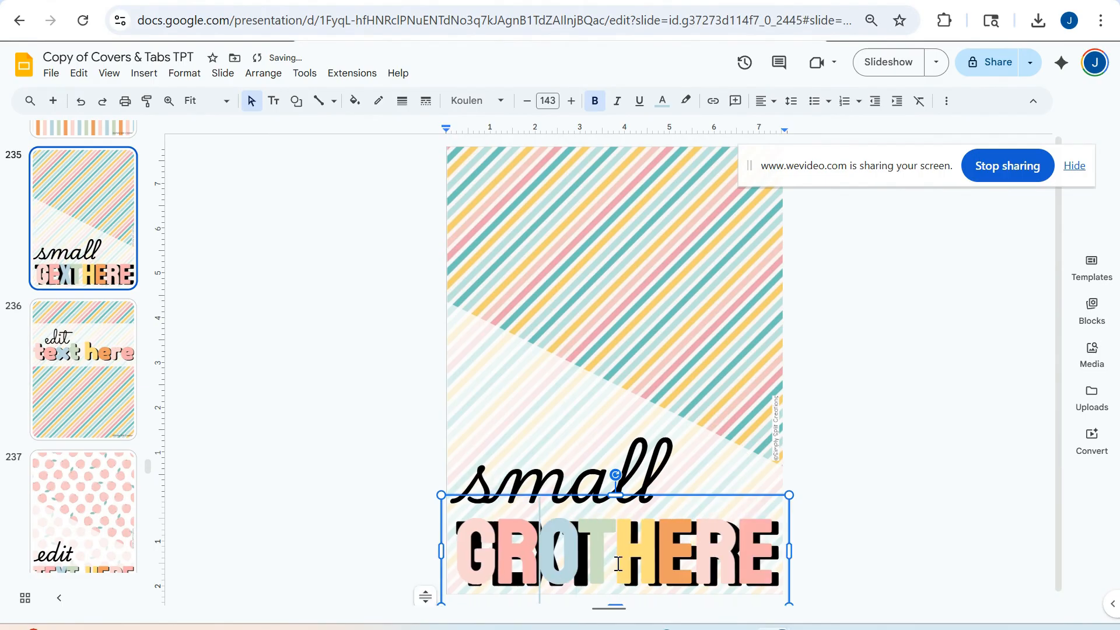
Replace the following coloured letters one by one with "UPS" and delete the leftover letters so the coloured text reads "GROUPS".
text(U)
key(Left)
key(BackSpace)
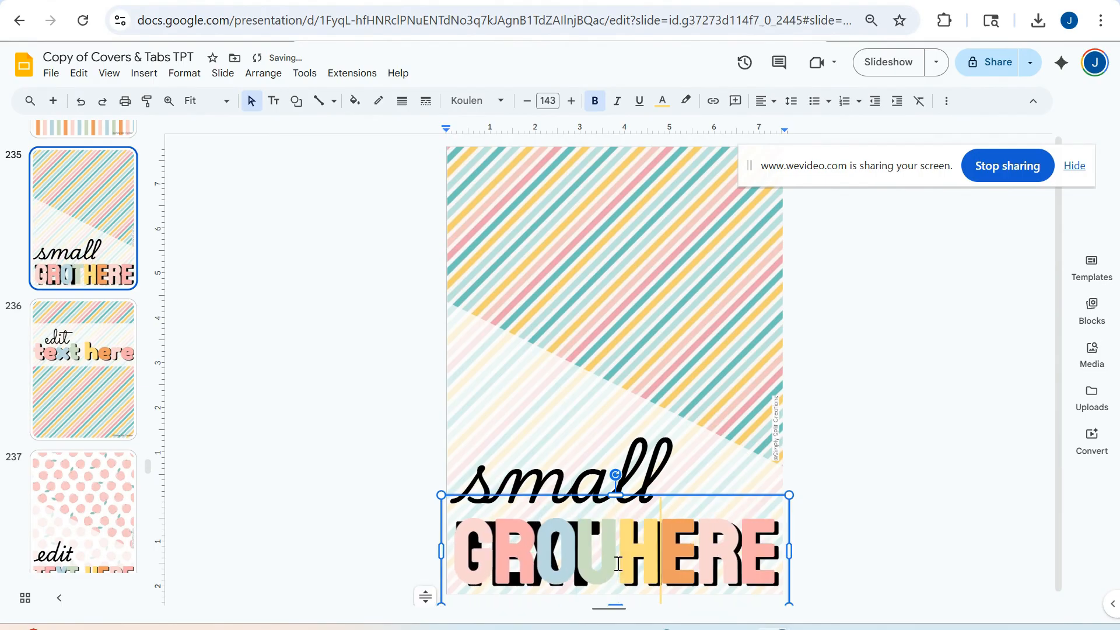
text(P)
key(Left)
key(BackSpace)
text(S)
key(Left)
key(BackSpace)
key(Right)
key(Delete)
key(Delete)
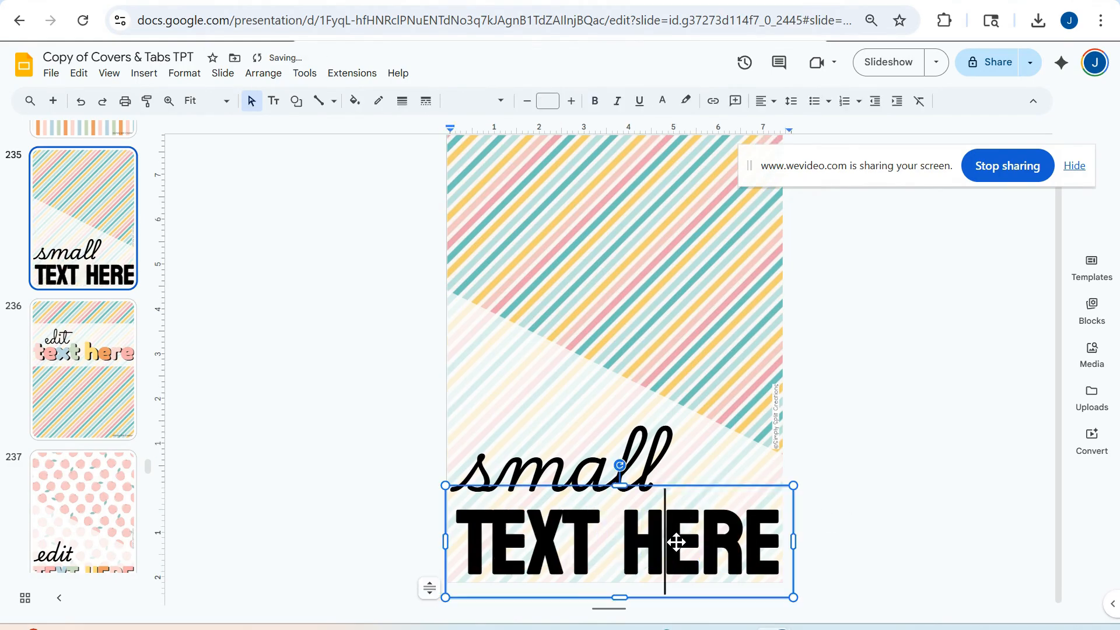
Replace the black shadow text "TEXT HERE" with "GROUPS" and put the coloured "GROUPS" box back on top.
triple_click(675, 540)
text(GROUPS)
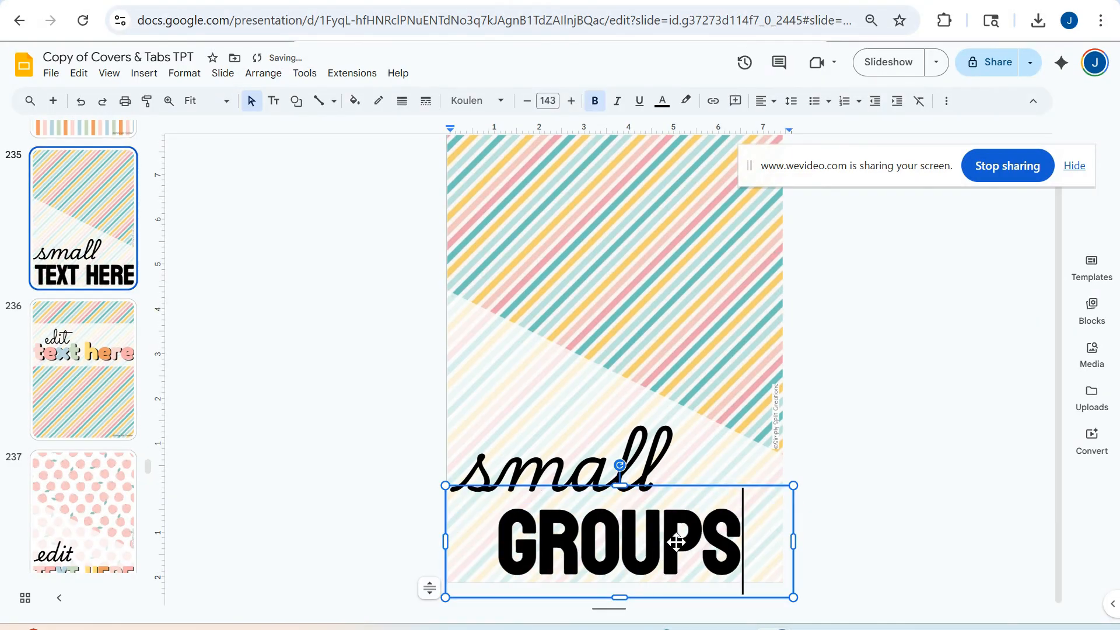
click(862, 482)
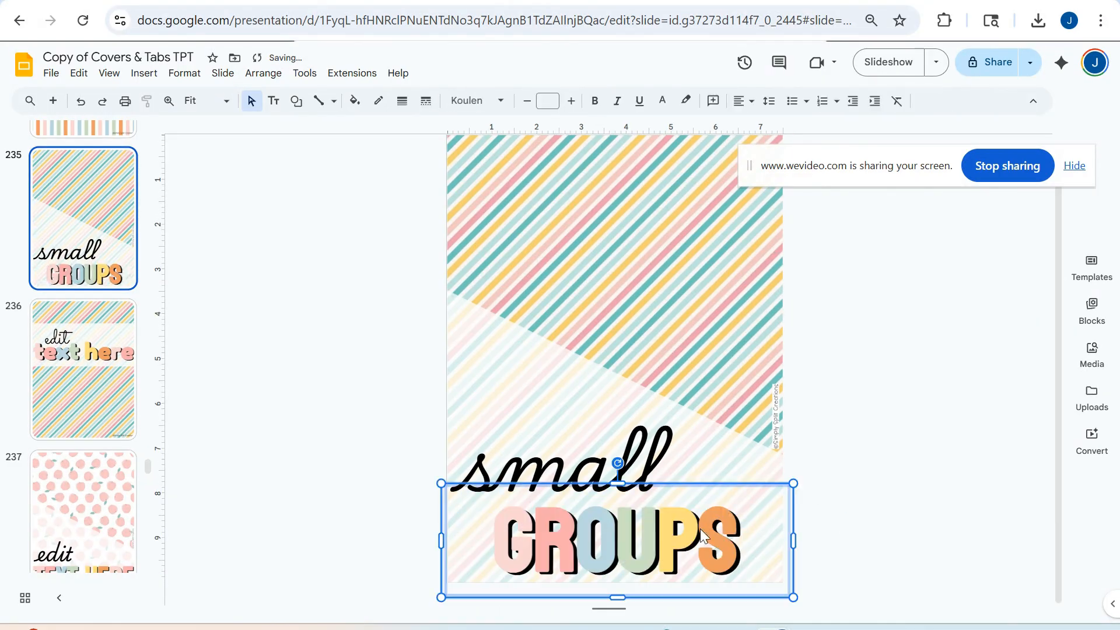
Set both "GROUPS" layers to font size 160 and move the word "small" up above them.
click(572, 101)
click(572, 101)
click(572, 101)
click(975, 558)
drag(855, 512, 684, 563)
click(557, 104)
text(160)
key(Return)
click(659, 458)
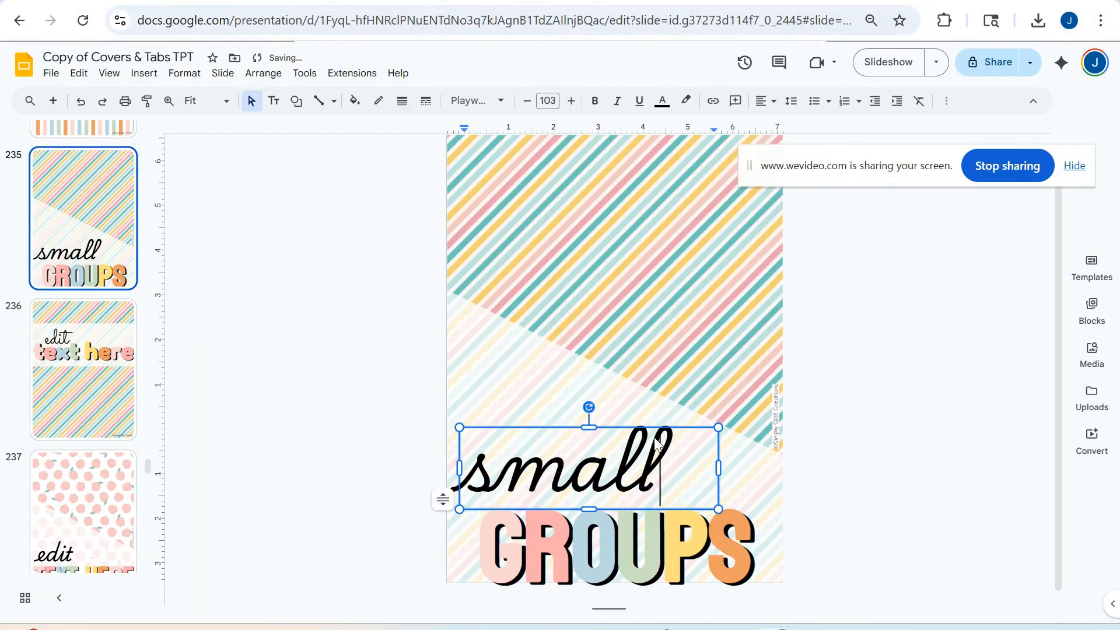
drag(664, 426, 664, 401)
Select both "GROUPS" layers again, set their font size to 175 and enlarge them by several more sizes.
drag(849, 513, 694, 560)
click(547, 101)
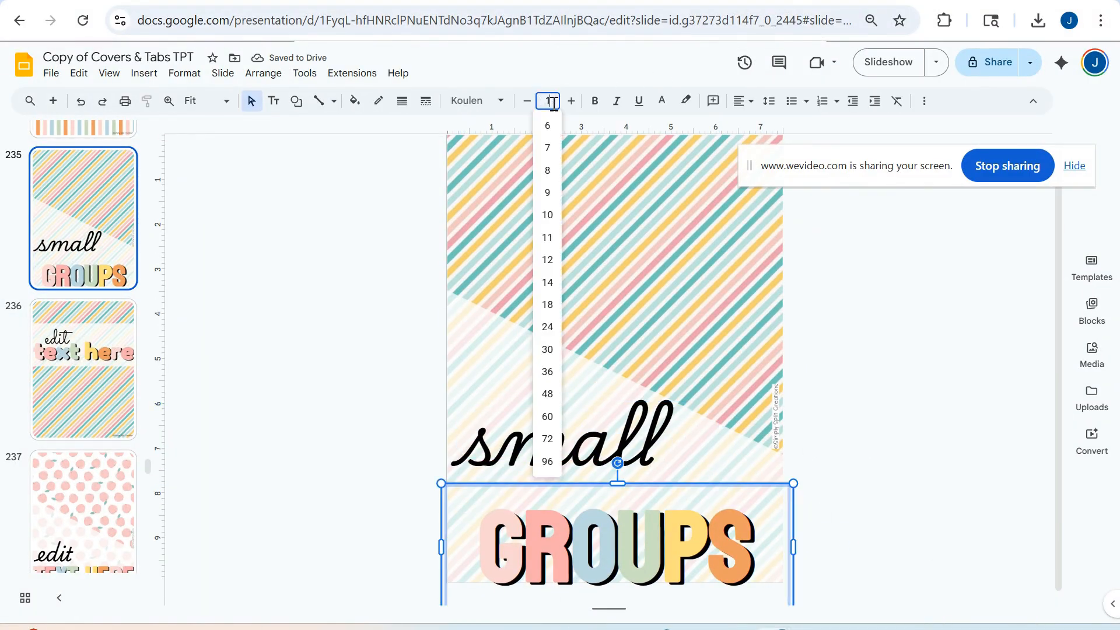
text(175)
key(Return)
click(573, 100)
triple_click(574, 100)
triple_click(574, 100)
triple_click(574, 100)
Enlarge both "GROUPS" layers to span the page width, shift them up and settle "small" just above them.
drag(860, 505, 722, 563)
triple_click(573, 101)
click(898, 522)
click(667, 408)
click(867, 393)
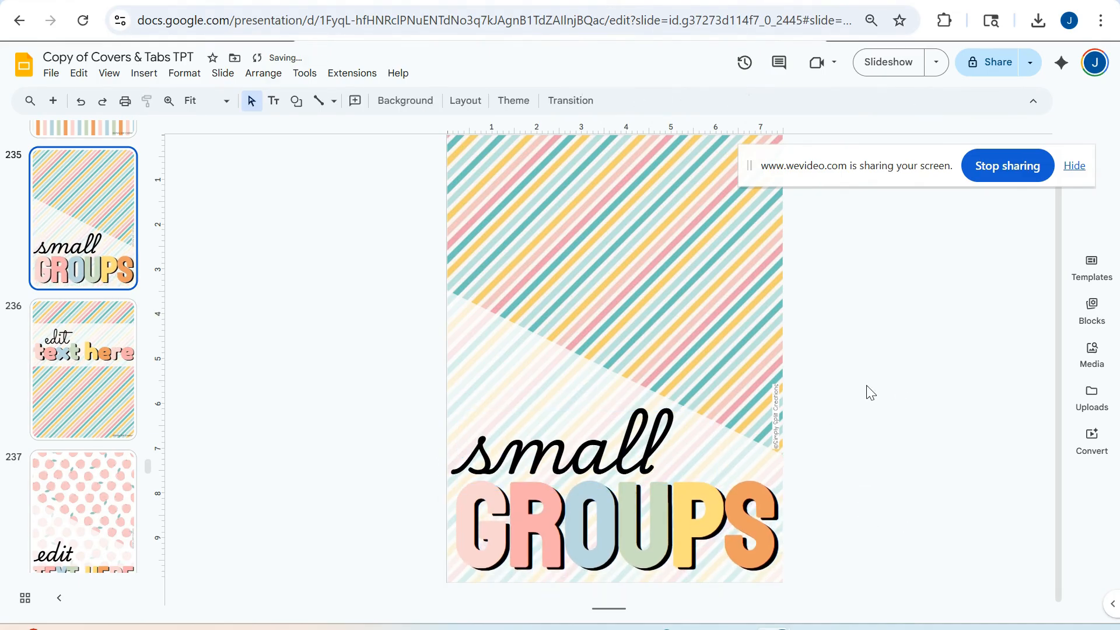